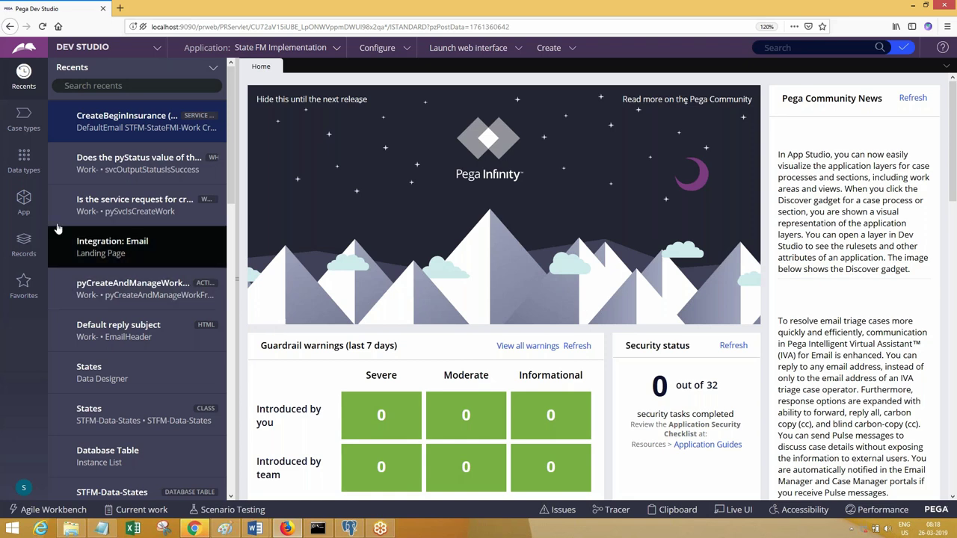
- Show the STFM-StateFMI-Work class and its rule categories in the App explorer
{"action": "left_click", "coordinate": [30, 205]}
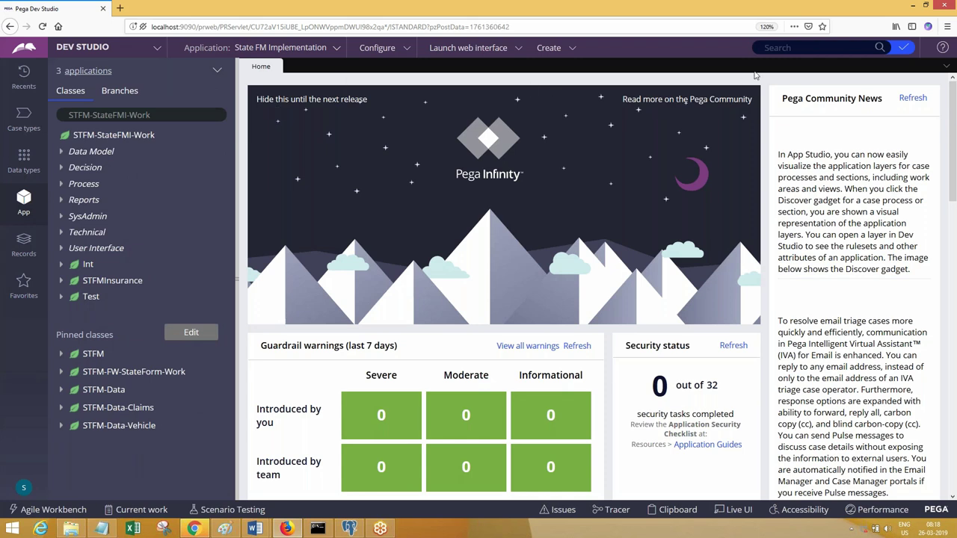
{"action": "left_click", "coordinate": [795, 49]}
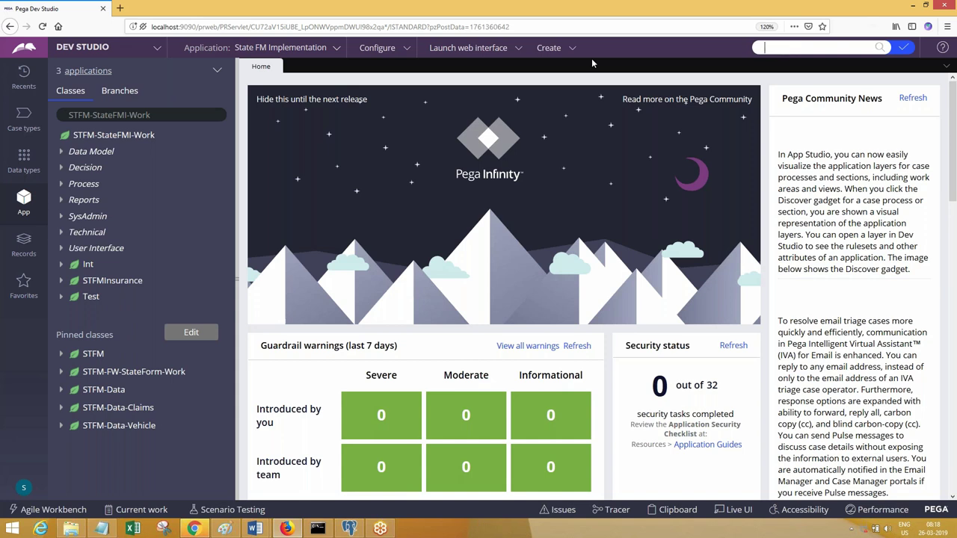
{"action": "left_click", "coordinate": [507, 83]}
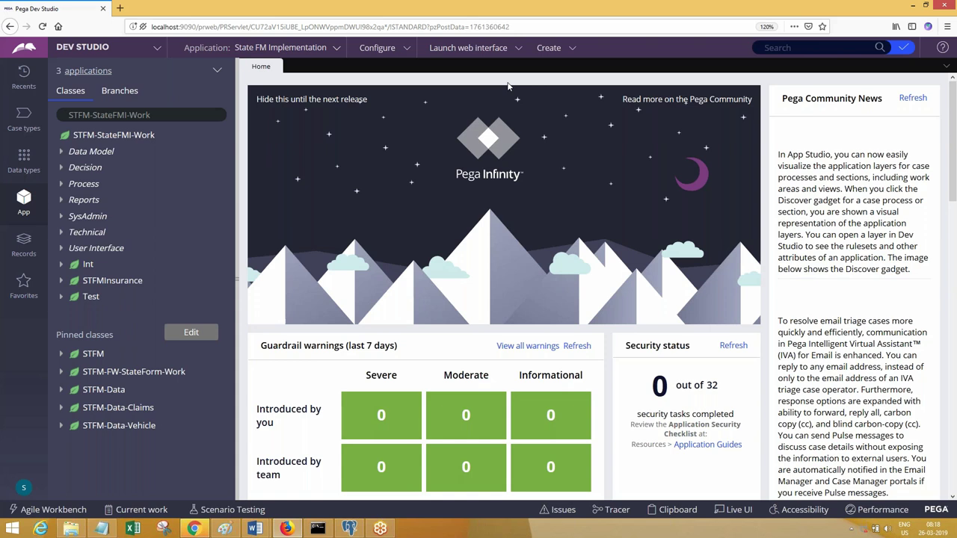
- Create a new BeginInsurance case and open its CommercialVehiclesFA assignment form
{"action": "left_click", "coordinate": [550, 49]}
{"action": "mouse_move", "coordinate": [645, 61]}
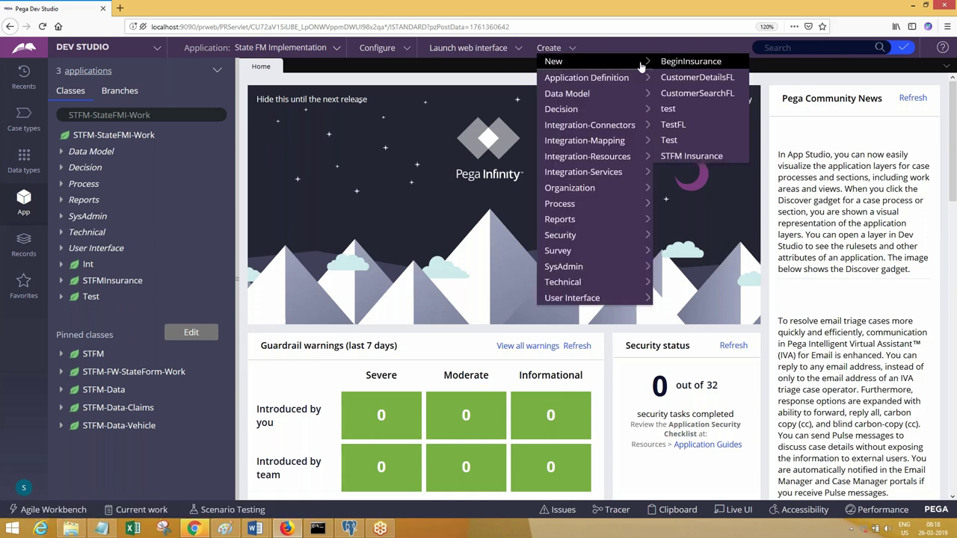
{"action": "left_click", "coordinate": [684, 64]}
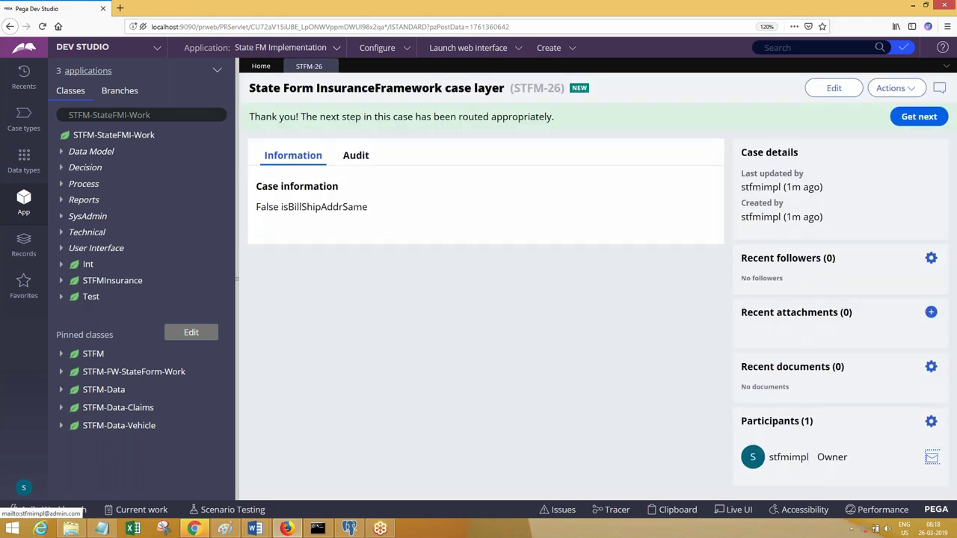
{"action": "left_click", "coordinate": [890, 88]}
{"action": "left_click", "coordinate": [857, 134]}
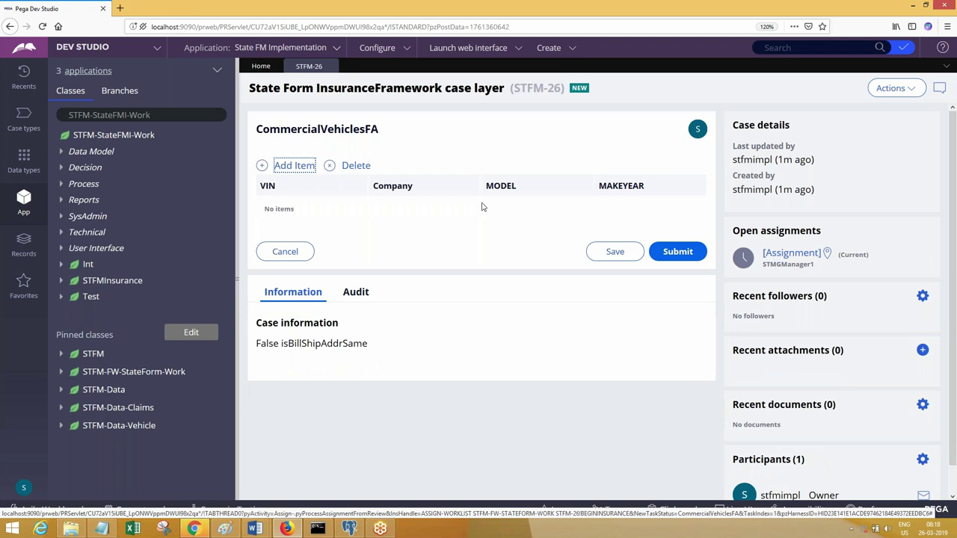
- Examine the new case's available actions, case details, open assignments, followers, documents, participants and the Recent attachments section
{"action": "scroll", "coordinate": [955, 236], "scroll_direction": "down", "scroll_amount": 1}
{"action": "scroll", "coordinate": [955, 236], "scroll_direction": "down", "scroll_amount": 1}
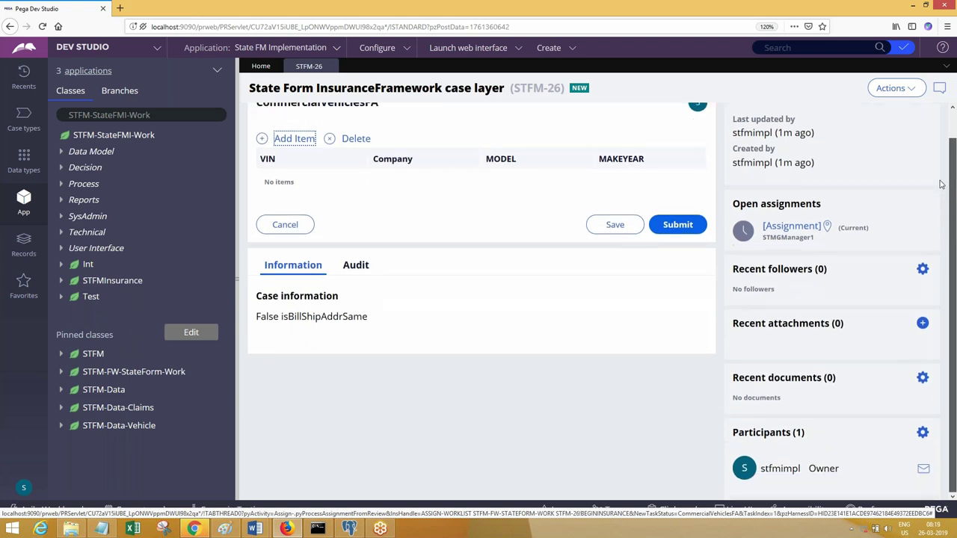
{"action": "scroll", "coordinate": [941, 179], "scroll_direction": "up", "scroll_amount": 2}
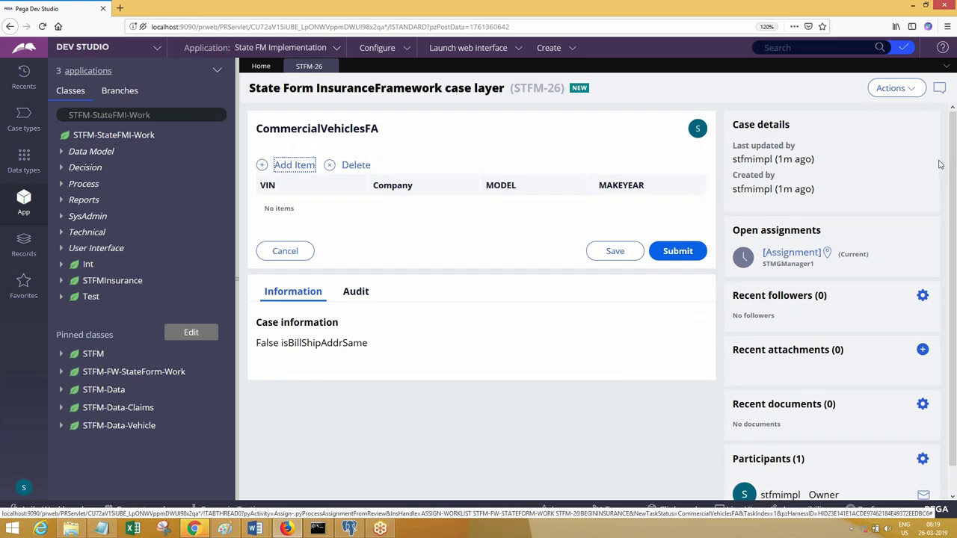
{"action": "left_click", "coordinate": [896, 89]}
{"action": "left_click", "coordinate": [790, 94]}
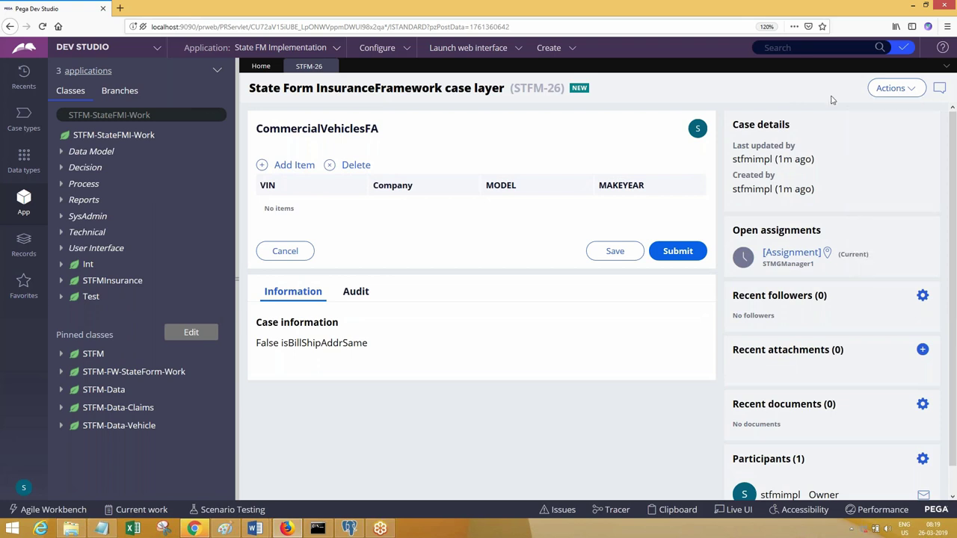
{"action": "left_click_drag", "start_coordinate": [954, 228], "coordinate": [954, 392]}
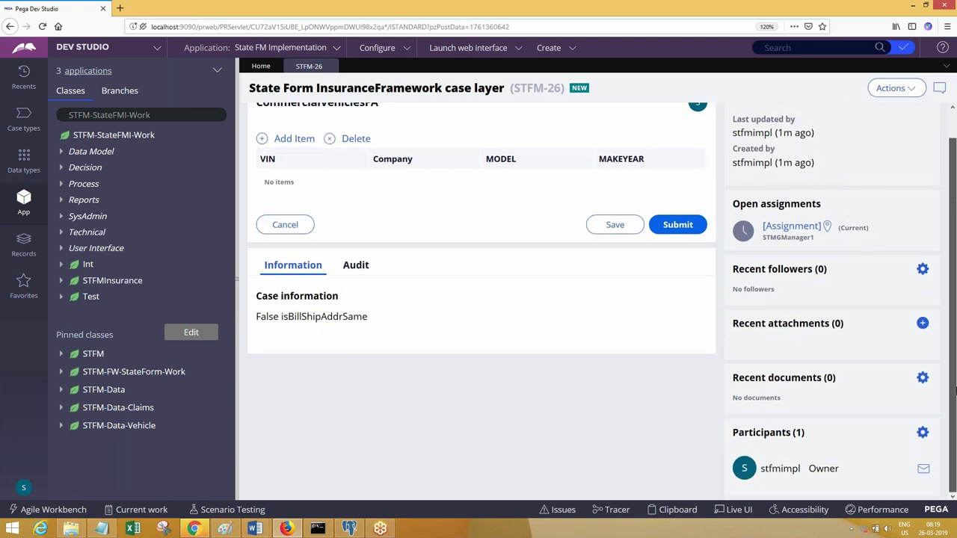
{"action": "scroll", "coordinate": [940, 216], "scroll_direction": "up", "scroll_amount": 1}
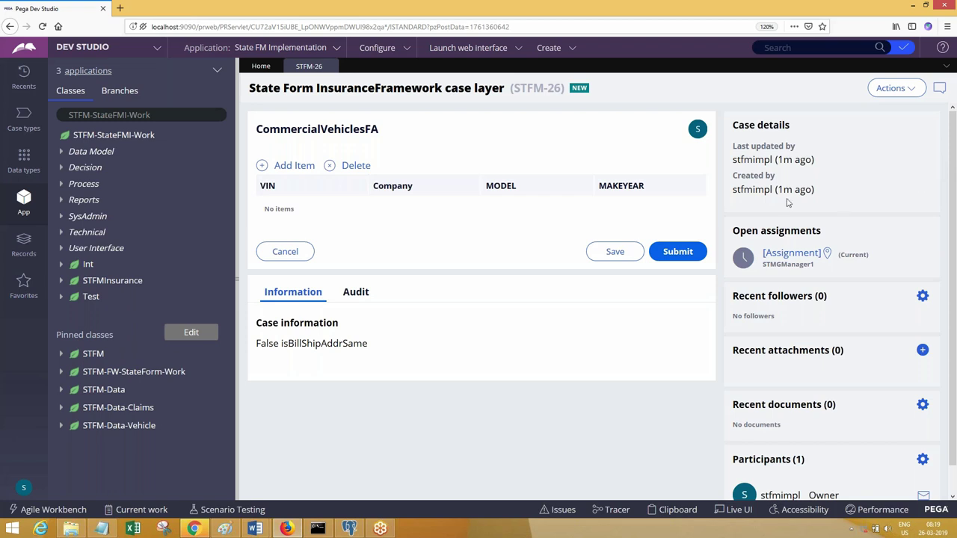
{"action": "scroll", "coordinate": [955, 238], "scroll_direction": "down", "scroll_amount": 1}
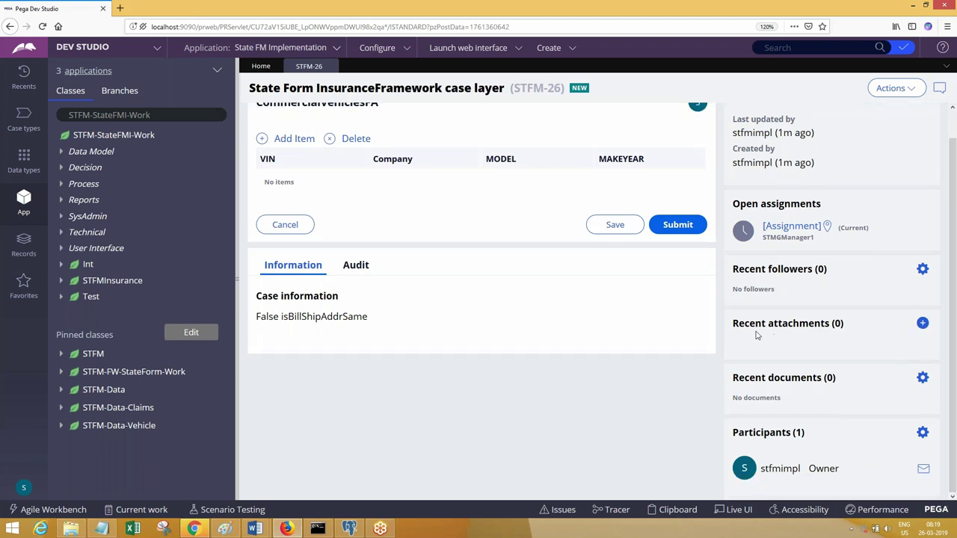
{"action": "left_click_drag", "start_coordinate": [731, 329], "coordinate": [886, 324]}
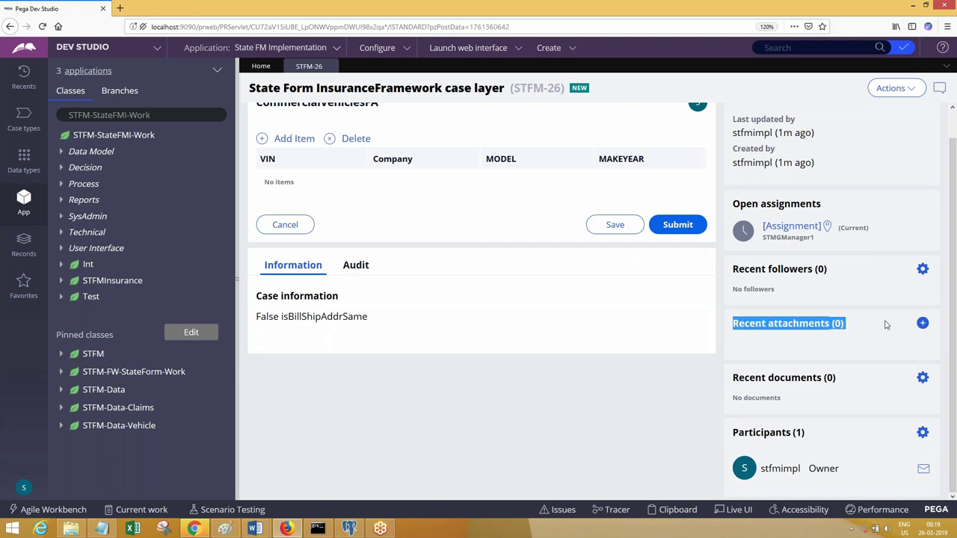
- Start a device file attachment on the case and add the Resume Word document from the Downloads folder
{"action": "left_click", "coordinate": [923, 324]}
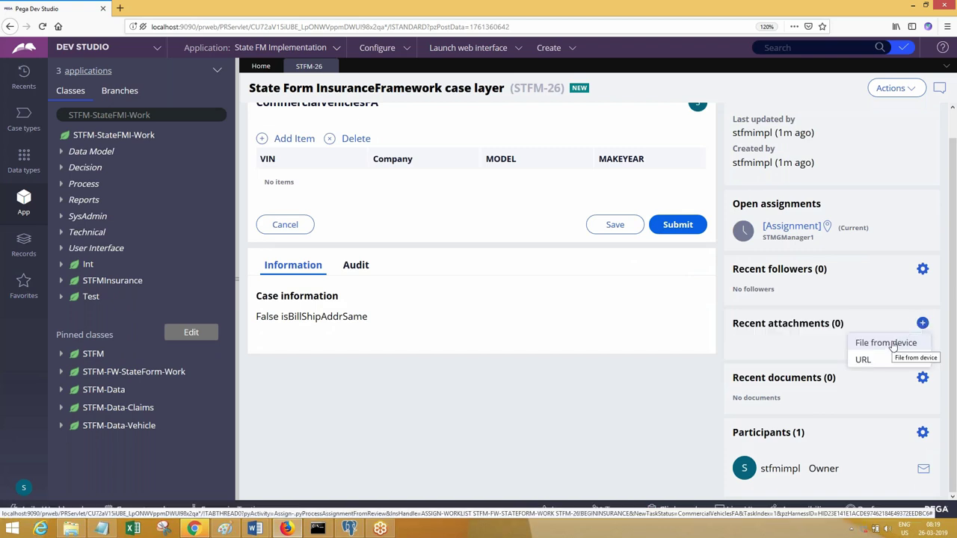
{"action": "left_click", "coordinate": [892, 343]}
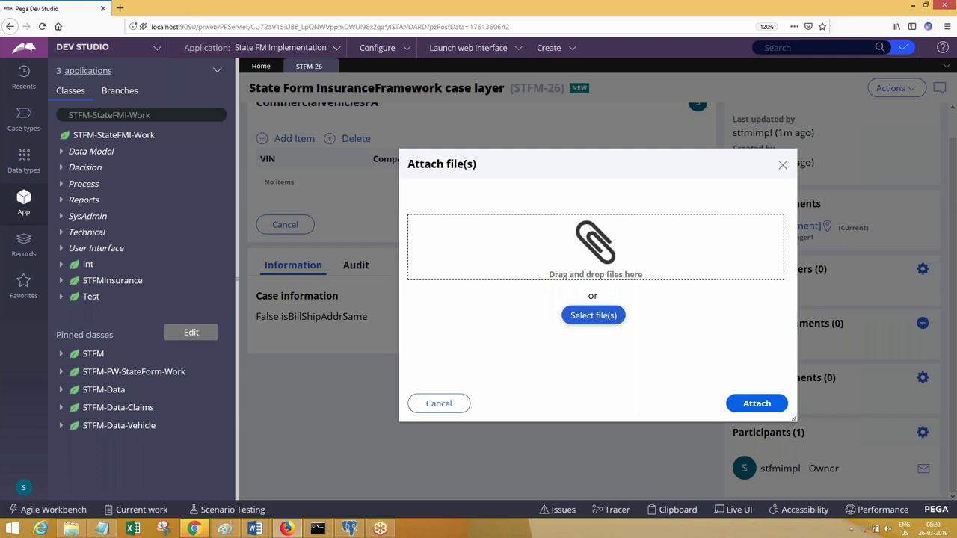
{"action": "left_click", "coordinate": [608, 316]}
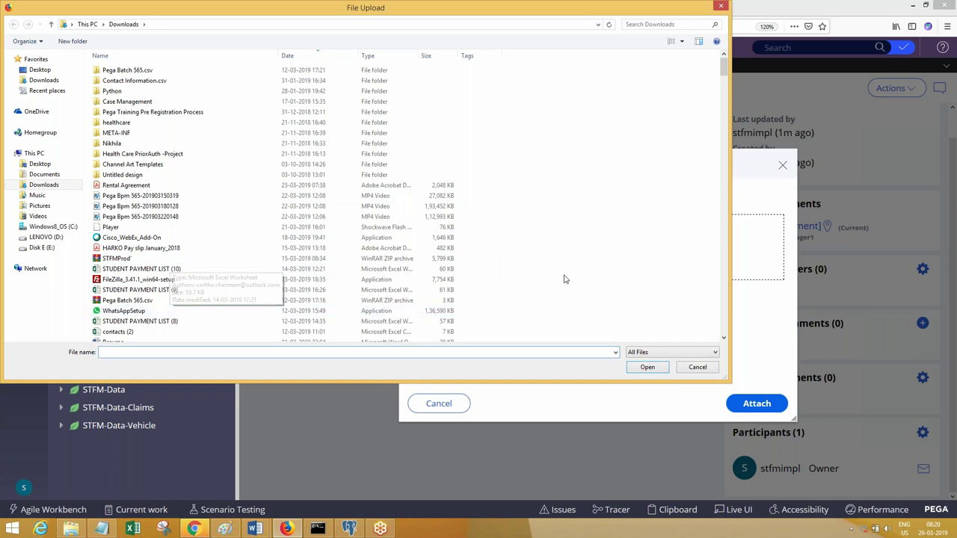
{"action": "scroll", "coordinate": [374, 187], "scroll_direction": "down", "scroll_amount": 9}
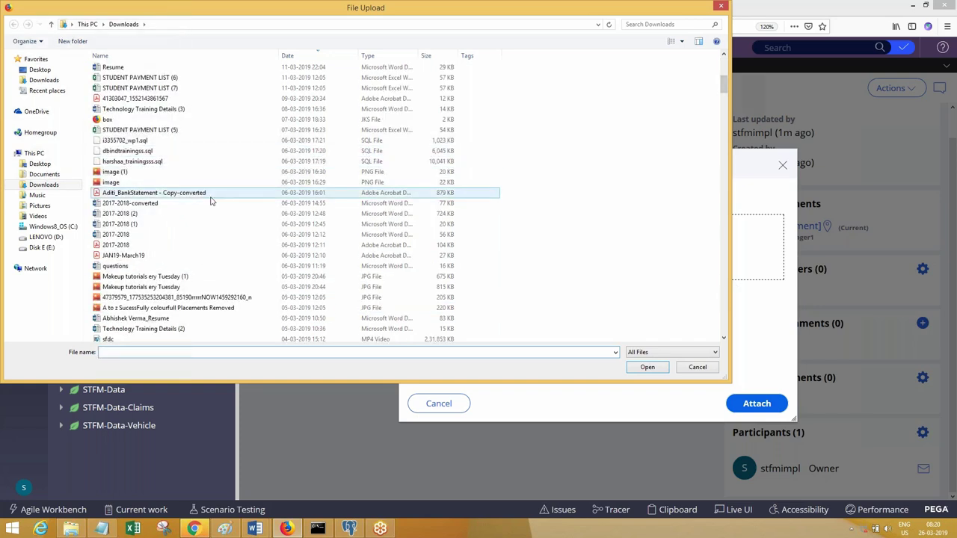
{"action": "left_click", "coordinate": [148, 205]}
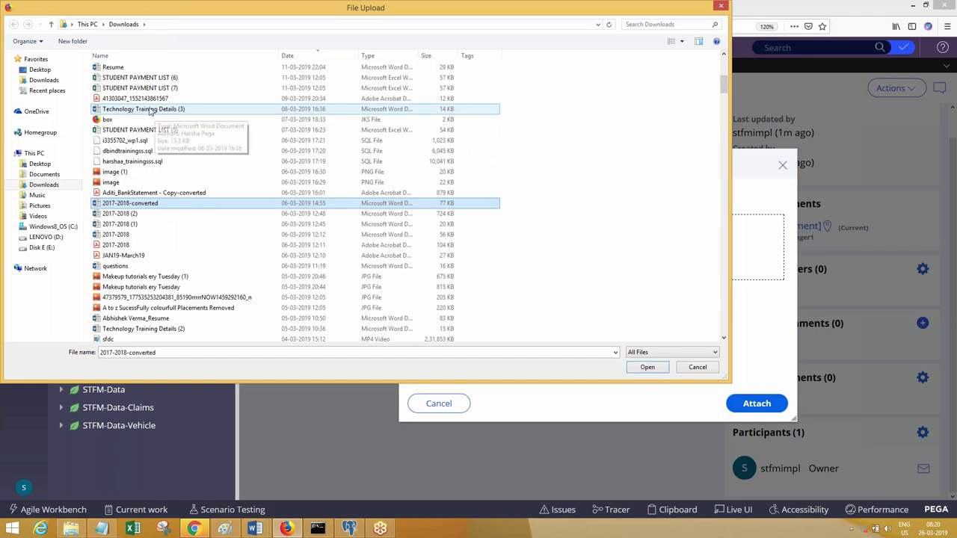
{"action": "left_click", "coordinate": [134, 67]}
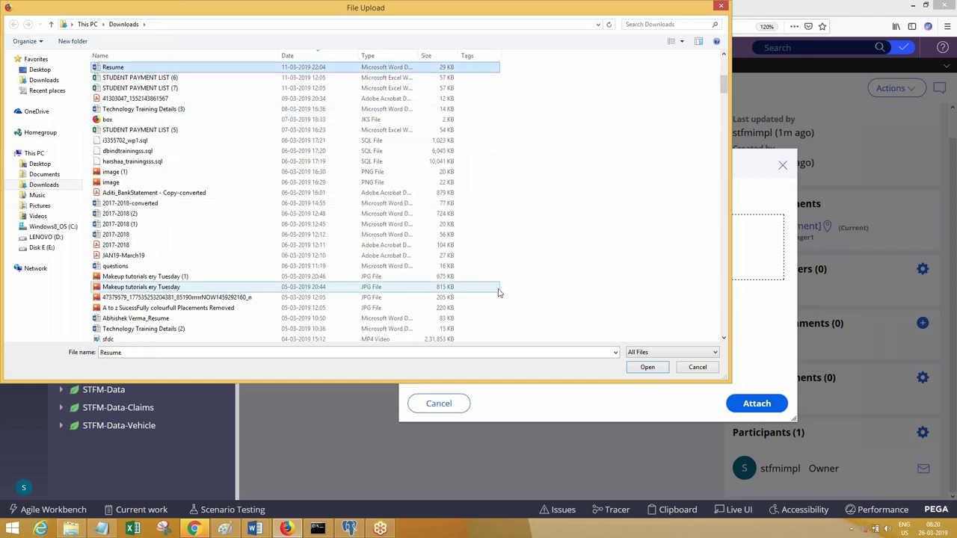
{"action": "left_click", "coordinate": [643, 366]}
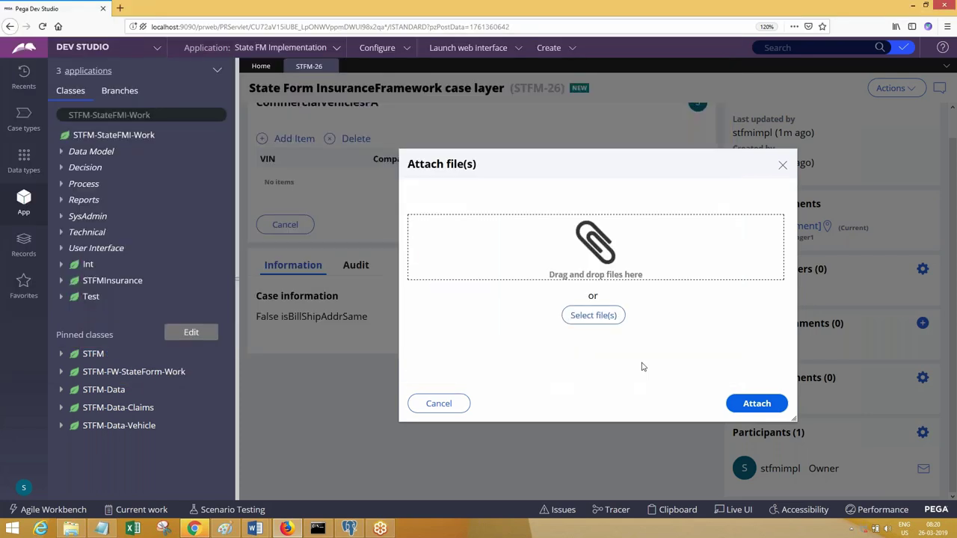
- Add the 2017-2018 and 2017-2018 (1) Word documents to the upload and attach all selected files to the case
{"action": "left_click", "coordinate": [596, 304]}
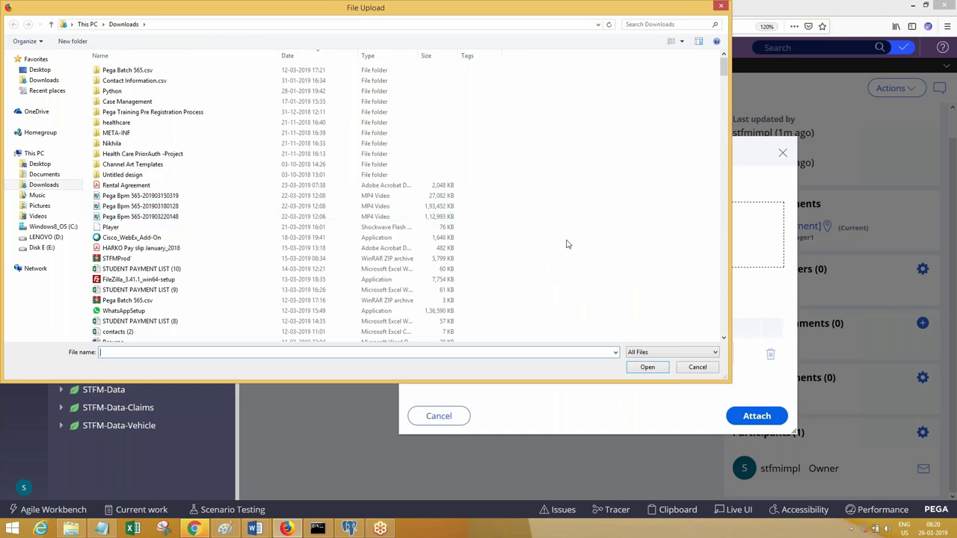
{"action": "left_click", "coordinate": [725, 277]}
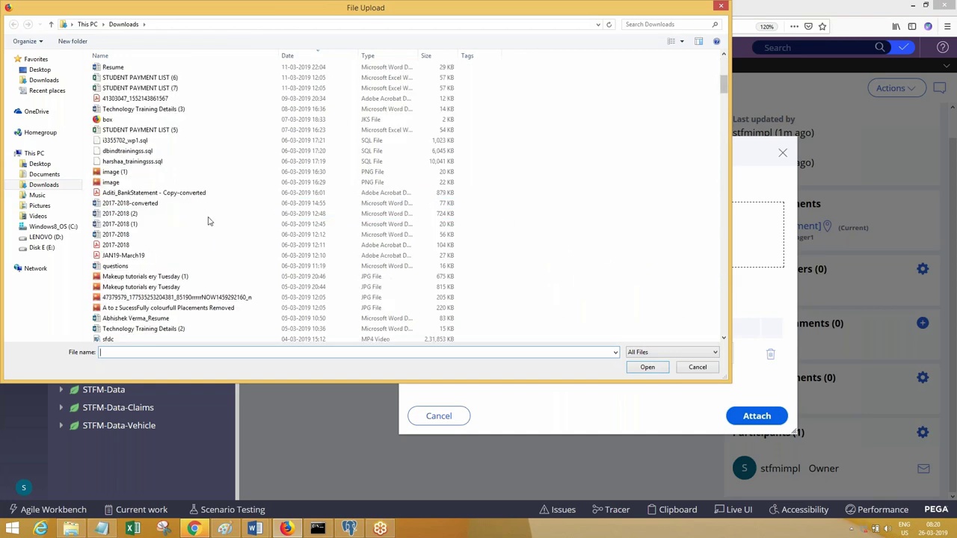
{"action": "left_click", "coordinate": [120, 228]}
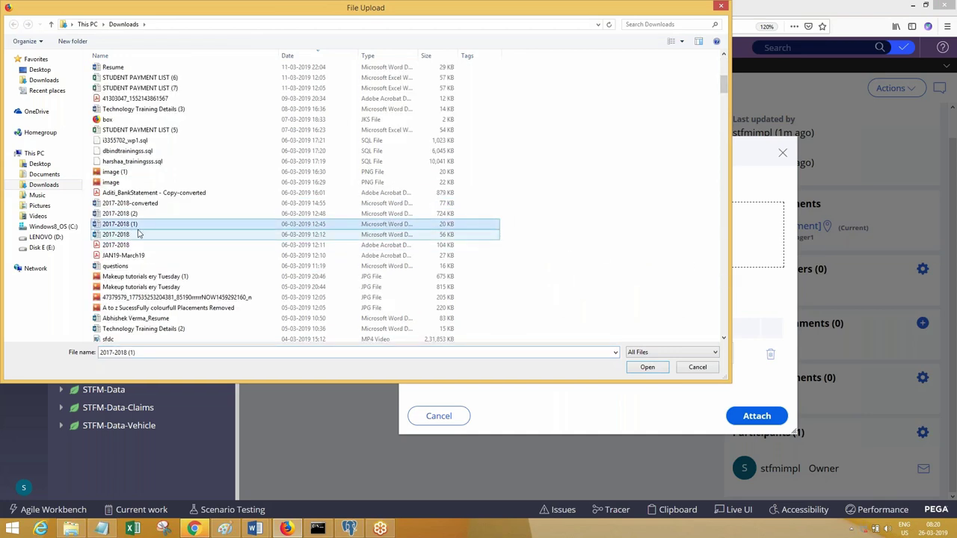
{"action": "left_click", "coordinate": [118, 236], "text": "ctrl"}
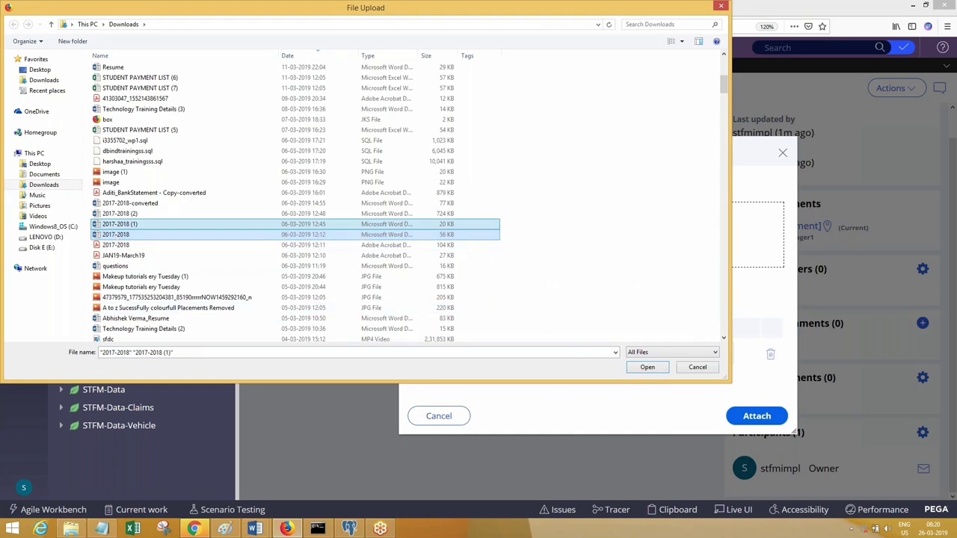
{"action": "left_click", "coordinate": [655, 372]}
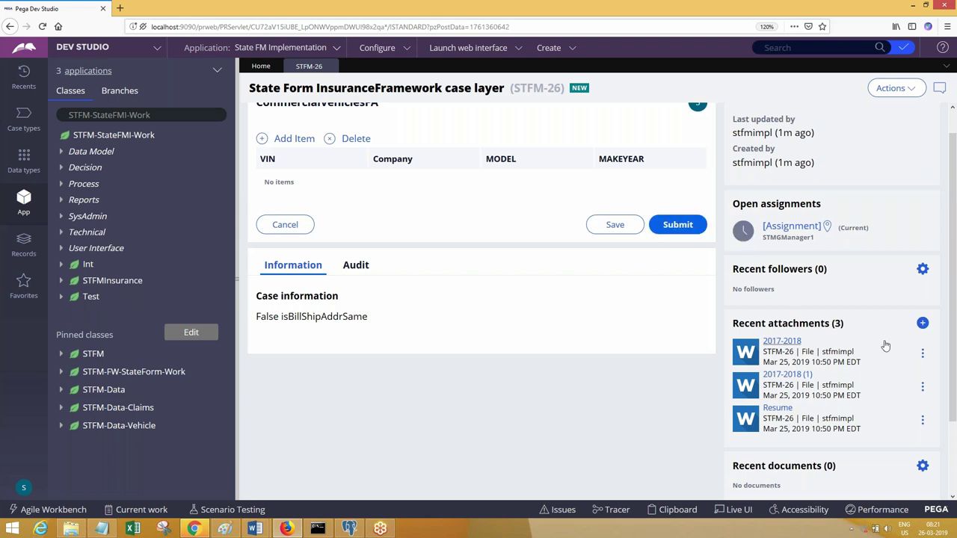
- Download the source of the 2017-2018 attachment, save the file, and check it in the browser's downloads list
{"action": "left_click", "coordinate": [923, 353]}
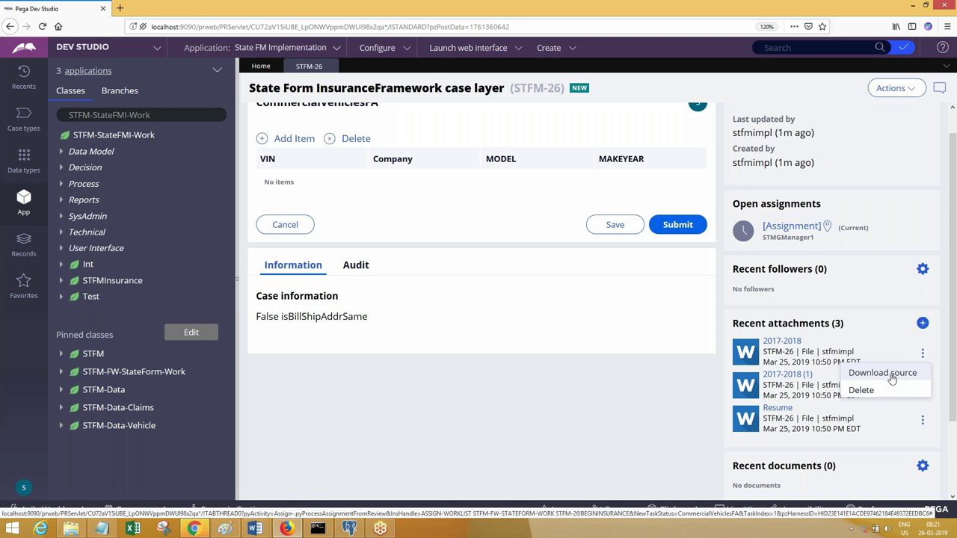
{"action": "left_click", "coordinate": [889, 373]}
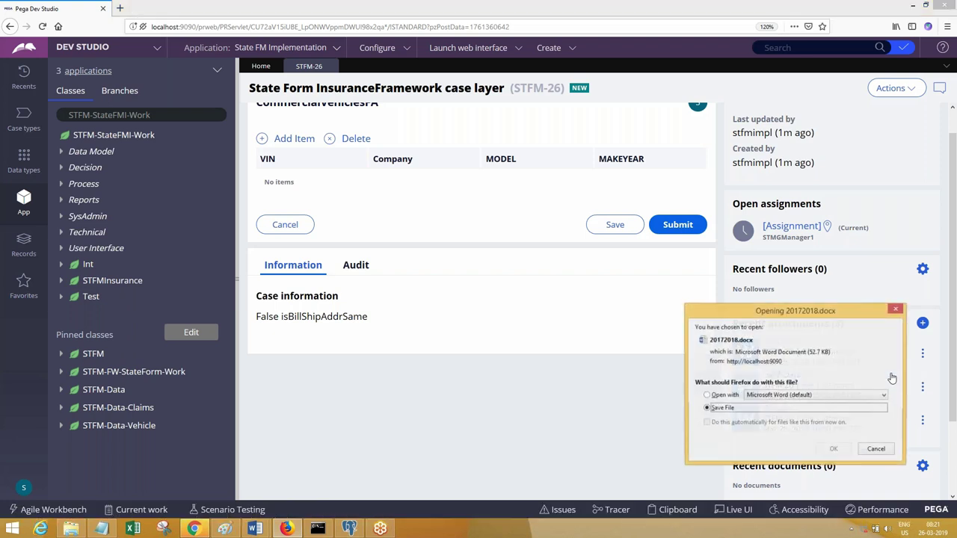
{"action": "left_click", "coordinate": [833, 450]}
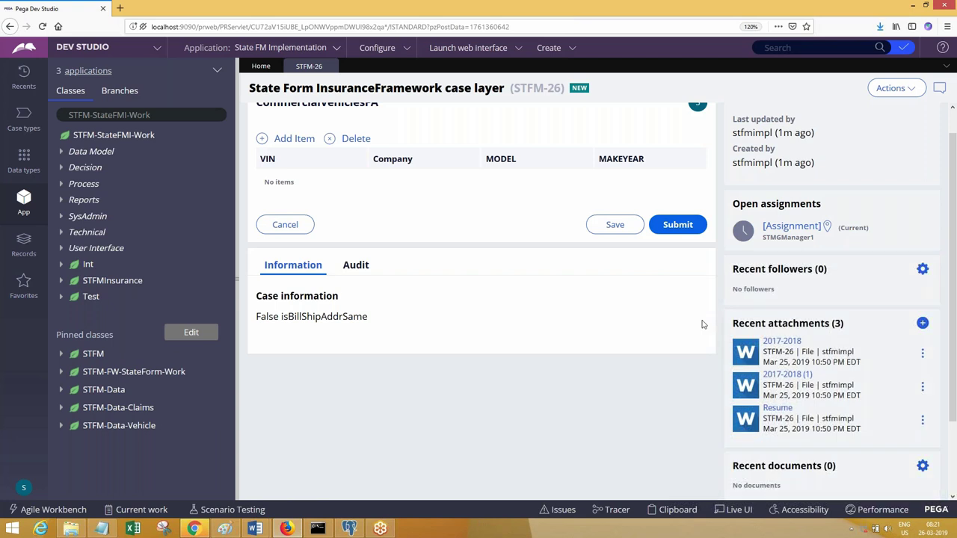
{"action": "left_click", "coordinate": [880, 26]}
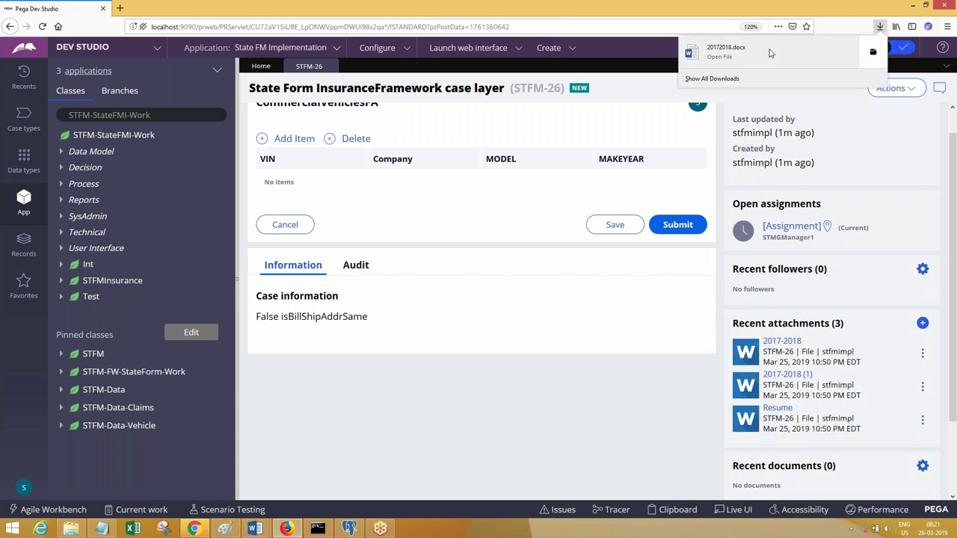
{"action": "left_click", "coordinate": [605, 5]}
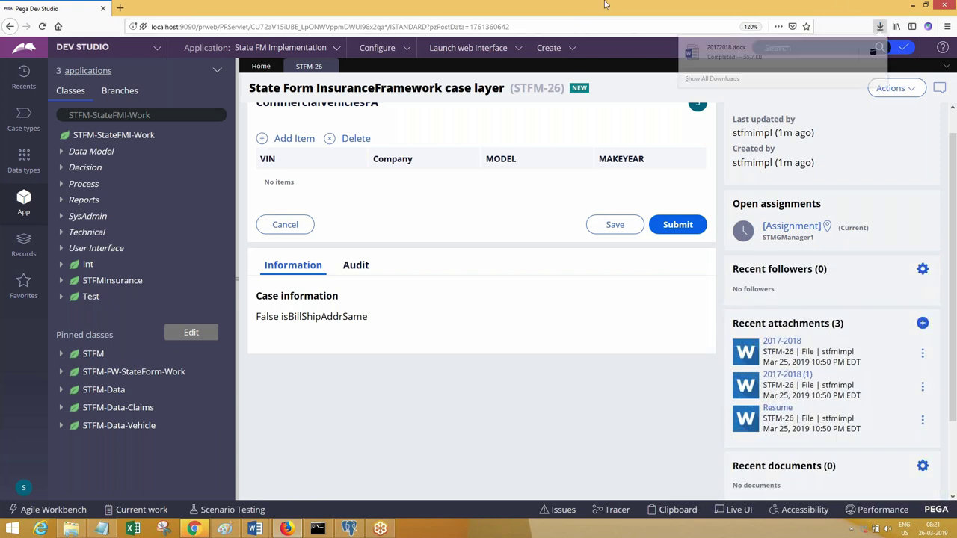
- Try to open the 2017-2018 attachment from its link, dismissing the file prompt
{"action": "left_click", "coordinate": [770, 345]}
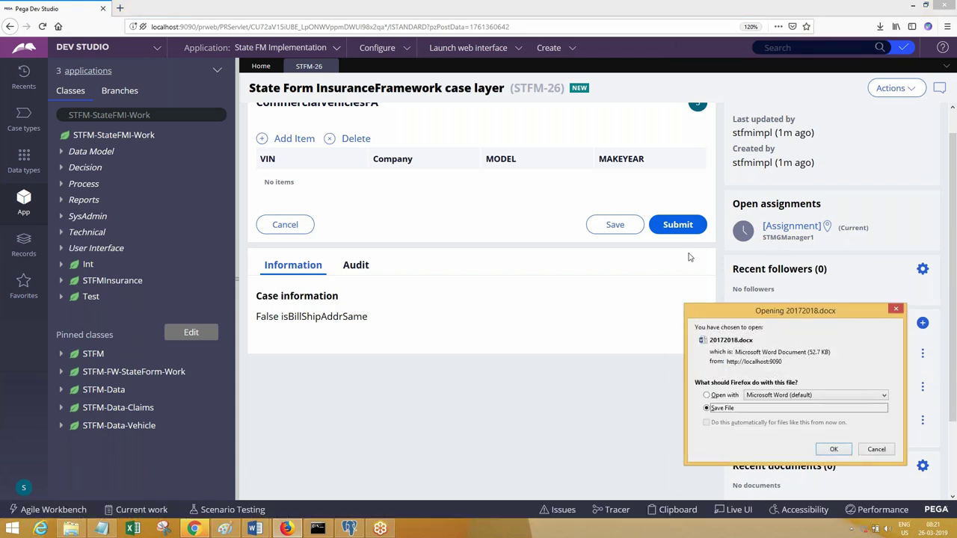
{"action": "left_click", "coordinate": [895, 311]}
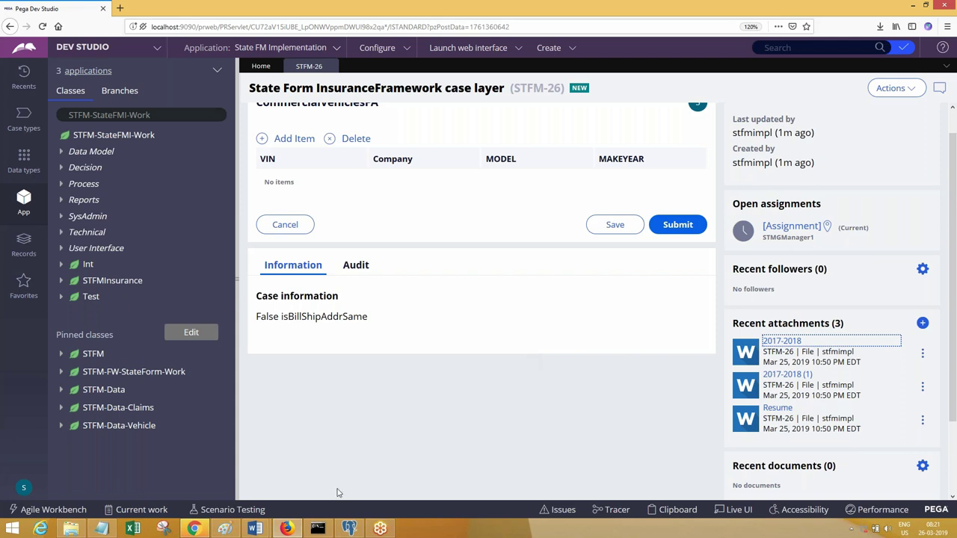
- Switch to pgAdmin 4 and look through the data schema's tables around the pc_link entries for the attachment link table
{"action": "left_click", "coordinate": [349, 529]}
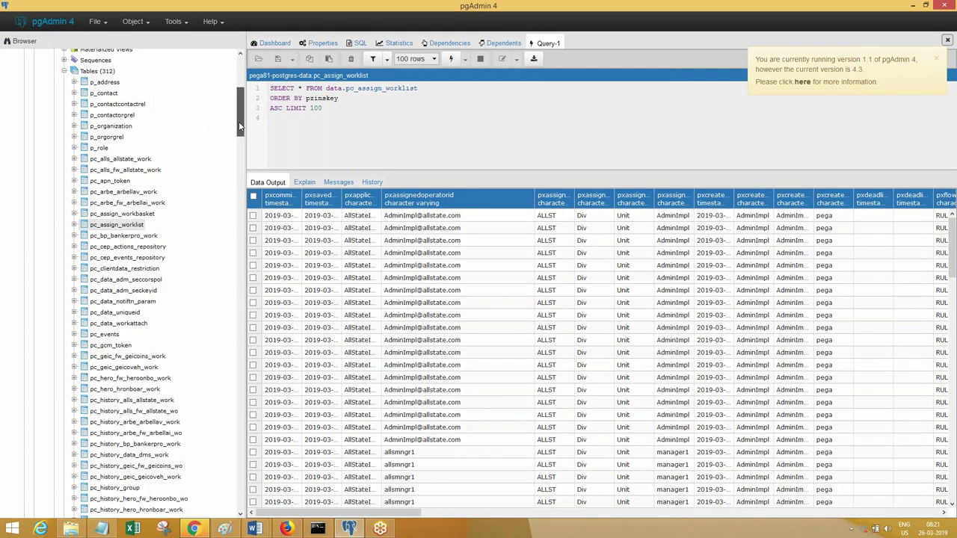
{"action": "left_click_drag", "start_coordinate": [238, 121], "coordinate": [254, 197]}
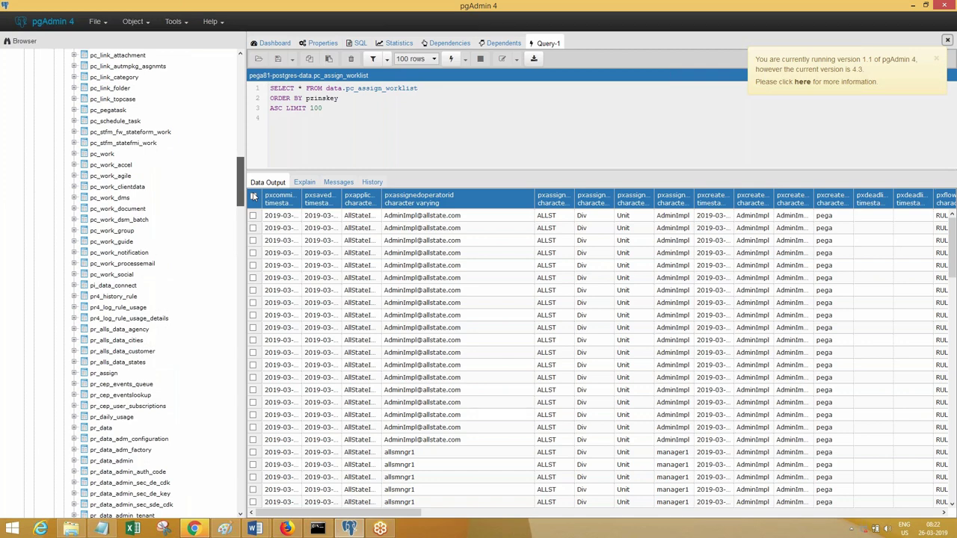
{"action": "left_click_drag", "start_coordinate": [253, 197], "coordinate": [254, 195]}
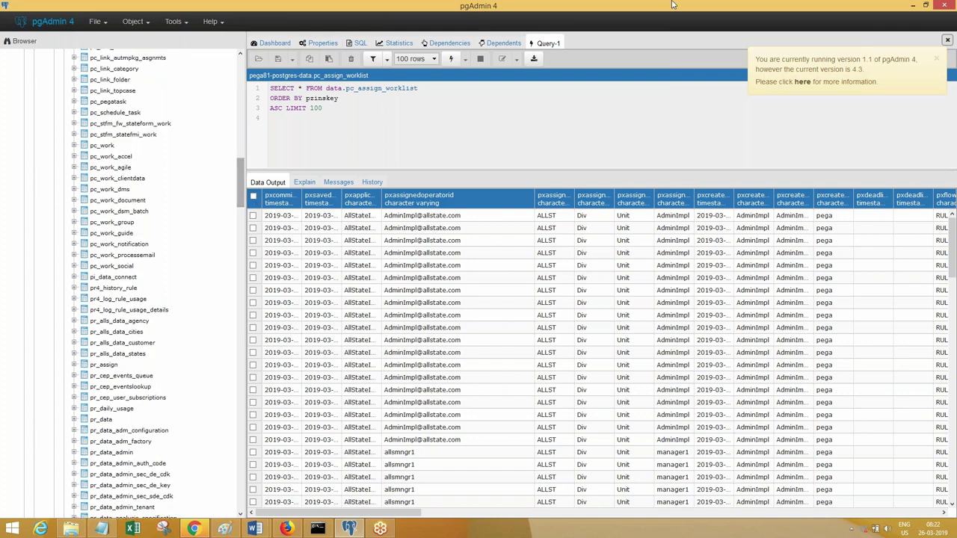
- Switch to Pega Dev Studio, search the classes for "attach", and choose Data-WorkAttach-File
{"action": "left_click", "coordinate": [914, 5]}
{"action": "triple_click", "coordinate": [163, 113]}
{"action": "type", "text": "Da"}
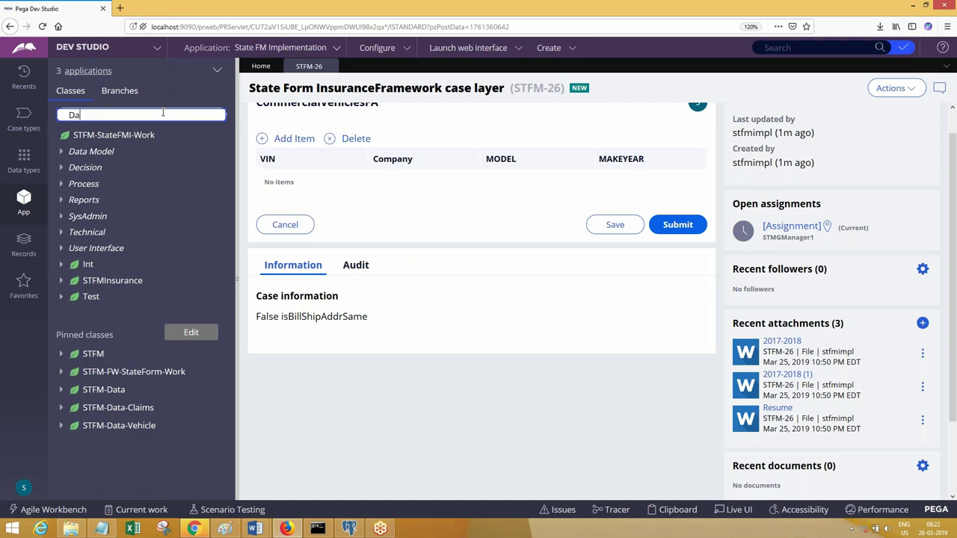
{"action": "type", "text": "ta-Work-"}
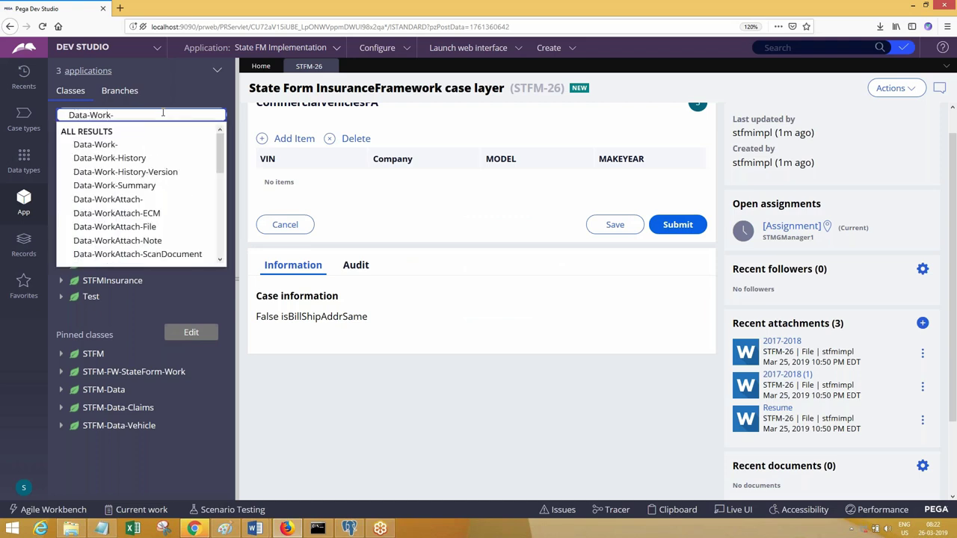
{"action": "type", "text": "Att"}
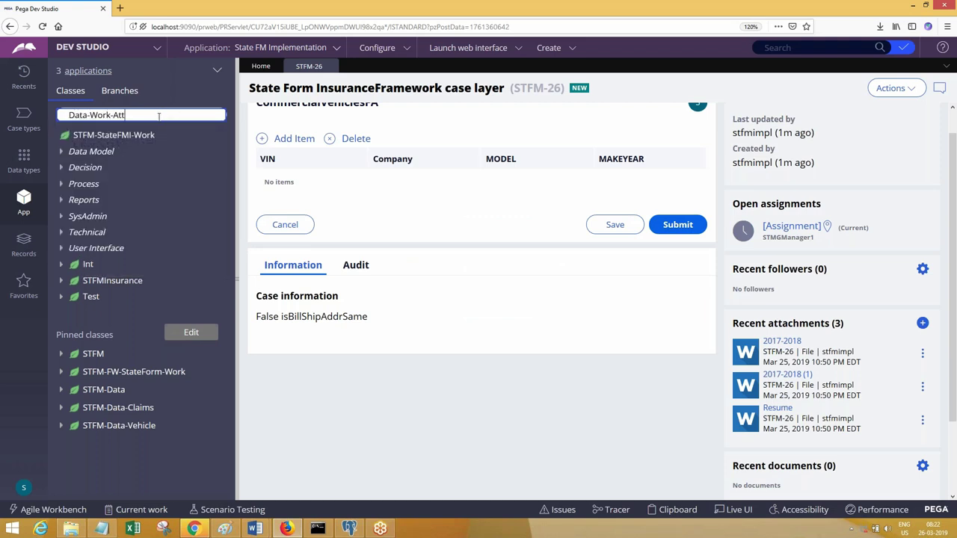
{"action": "key", "text": "BackSpace"}
{"action": "key", "text": "BackSpace"}
{"action": "key", "text": "BackSpace"}
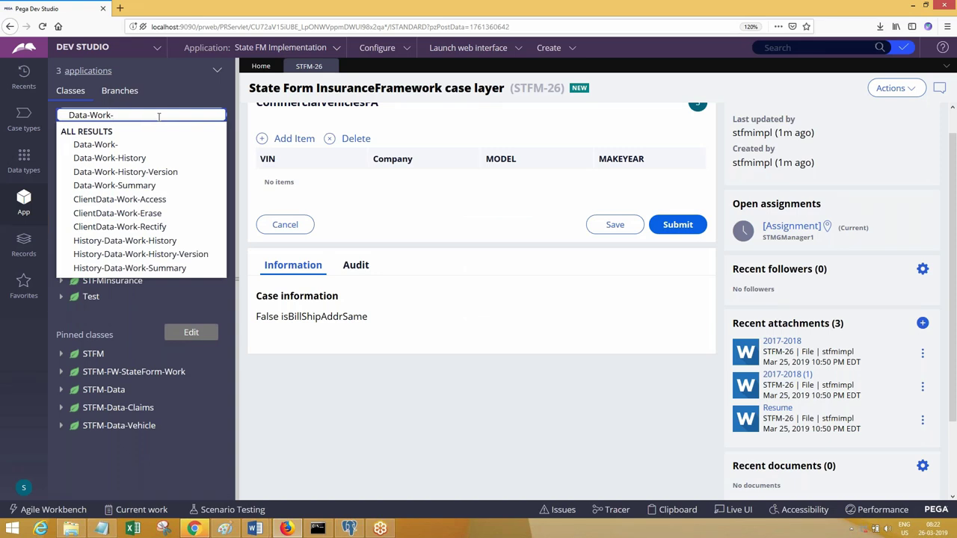
{"action": "key", "text": "ctrl+a"}
{"action": "type", "text": "attach"}
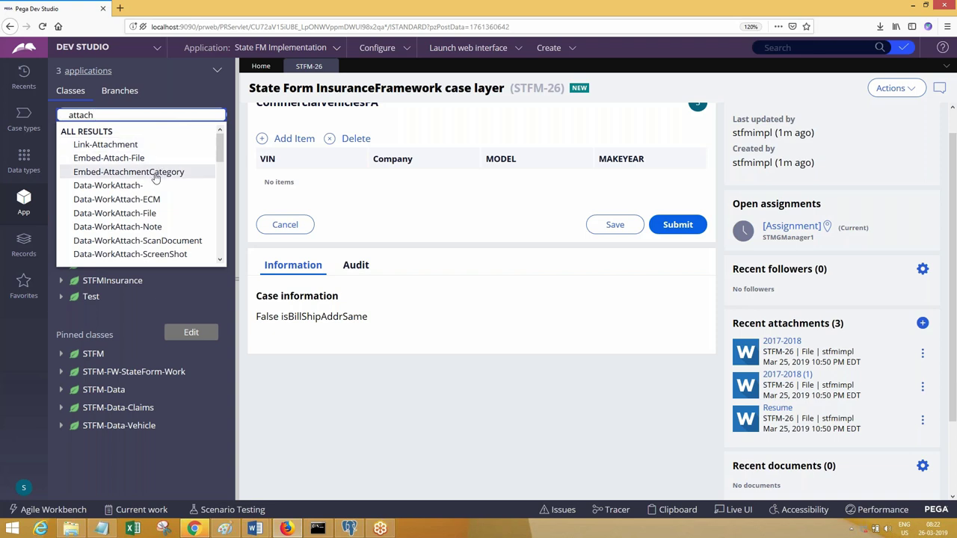
{"action": "left_click", "coordinate": [148, 215]}
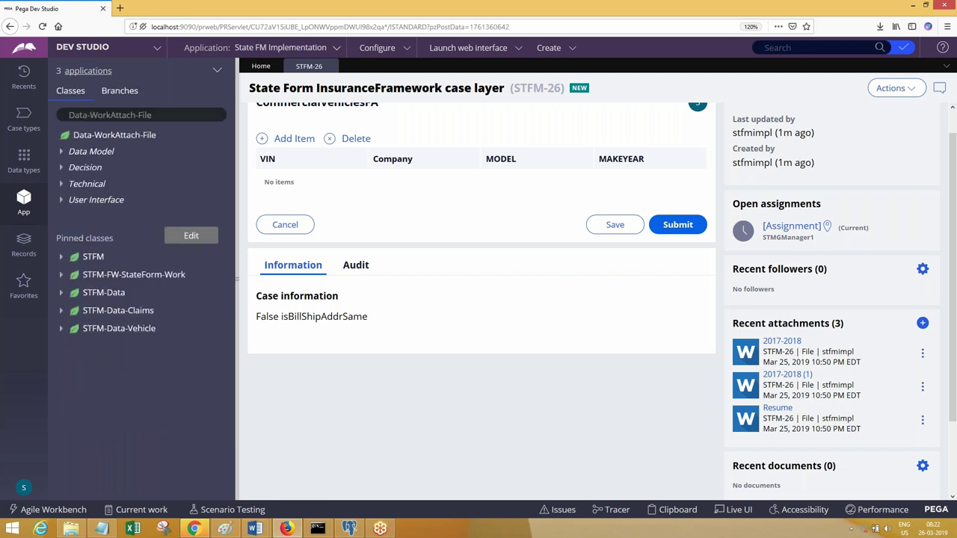
- Open the Data-WorkAttach-File class definition and test its database connection to find the mapped table, closing the results after reading
{"action": "left_click", "coordinate": [106, 142]}
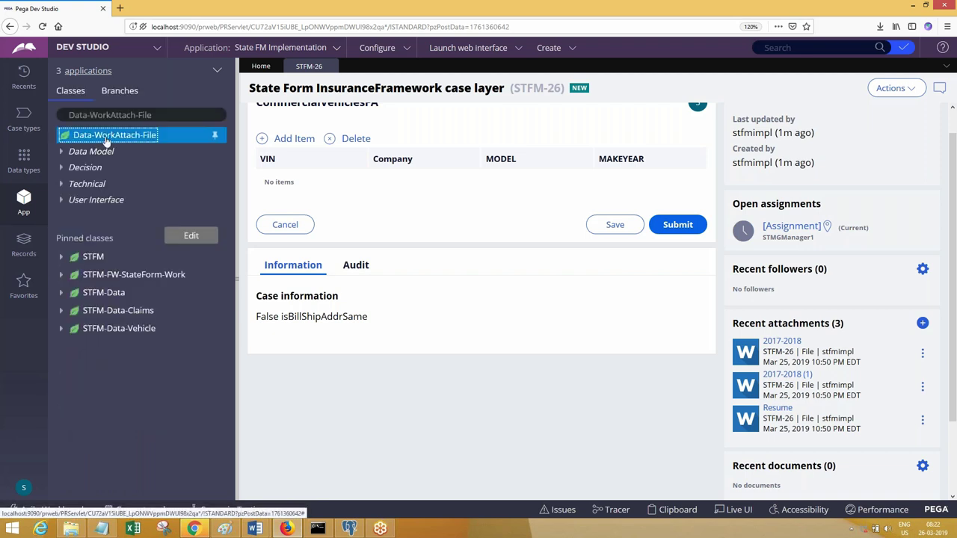
{"action": "right_click", "coordinate": [106, 142]}
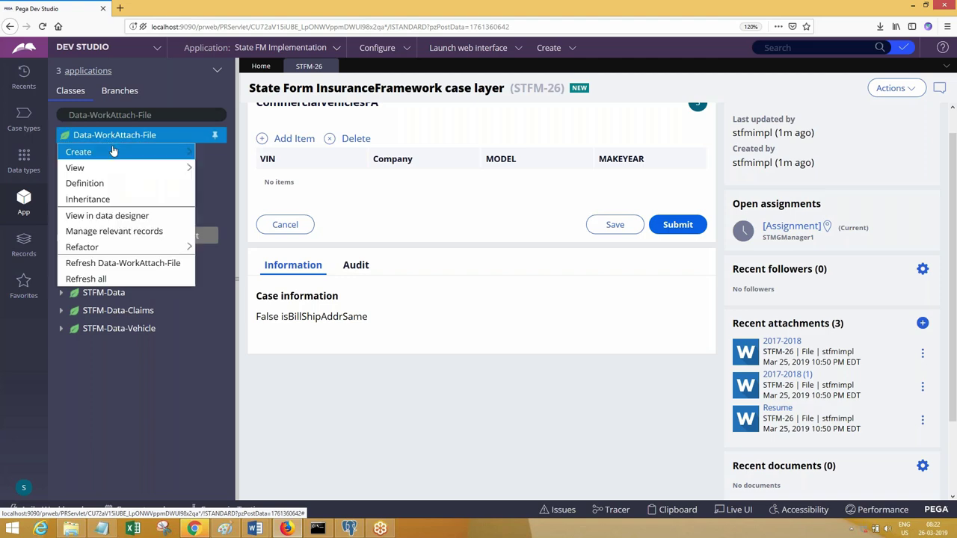
{"action": "left_click", "coordinate": [89, 181]}
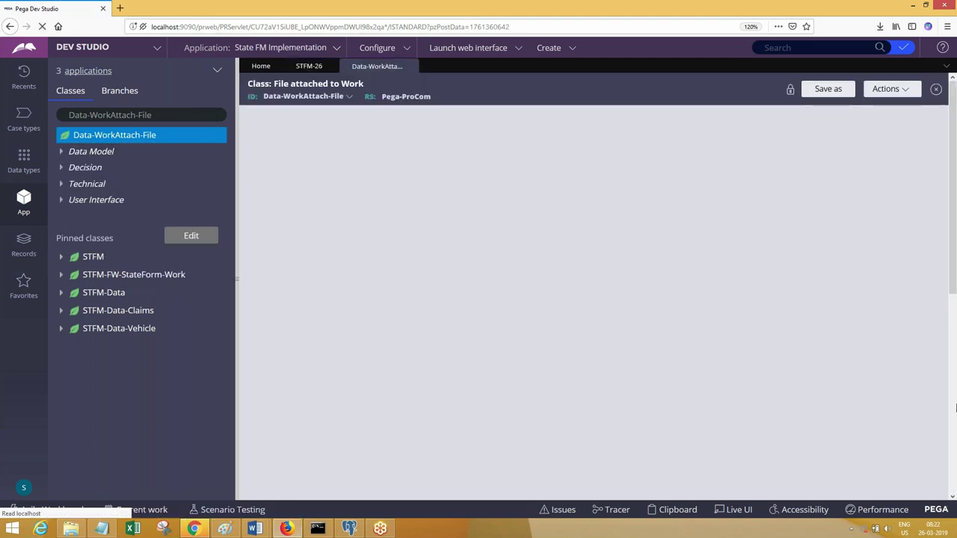
{"action": "scroll", "coordinate": [956, 407], "scroll_direction": "down", "scroll_amount": 5}
{"action": "left_click", "coordinate": [294, 486]}
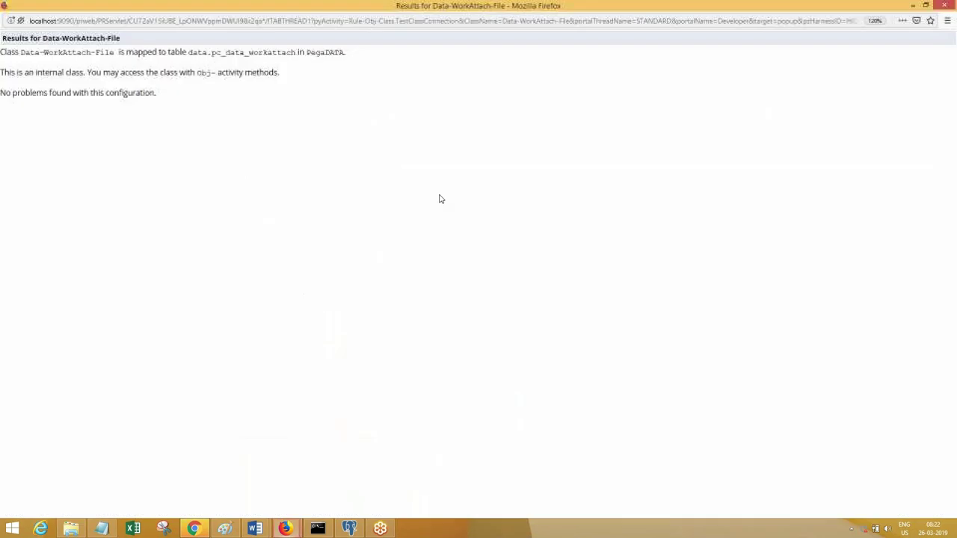
{"action": "left_click_drag", "start_coordinate": [212, 52], "coordinate": [300, 52]}
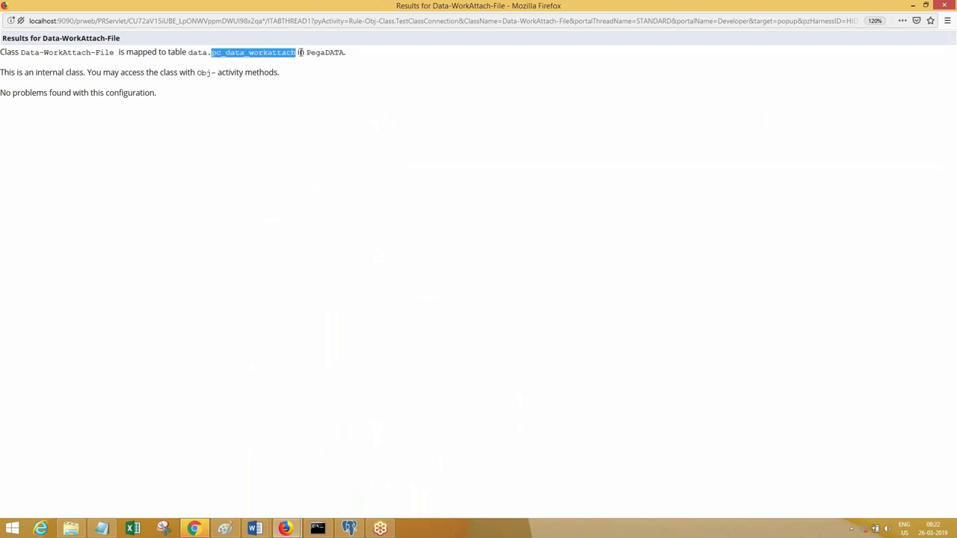
{"action": "left_click", "coordinate": [944, 6]}
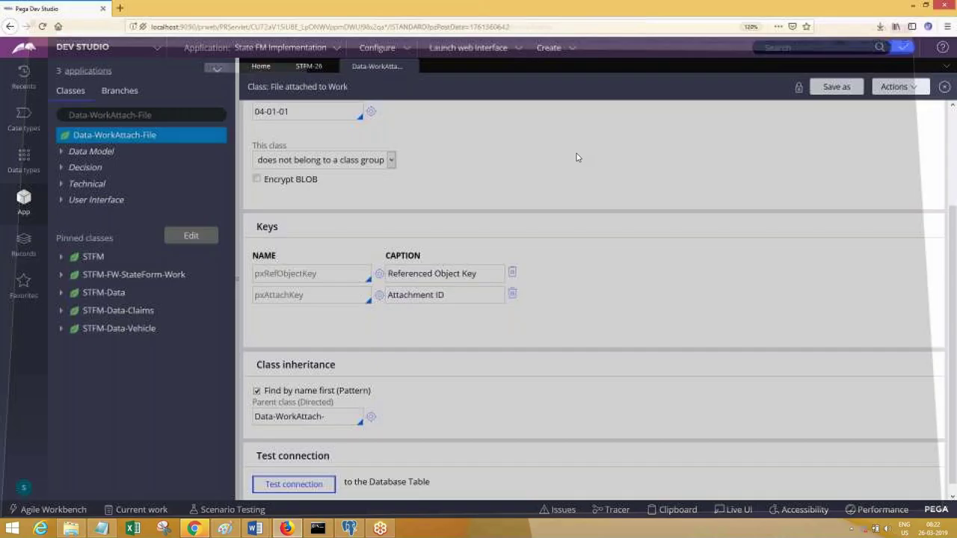
- Switch to pgAdmin 4, view the first 100 rows of the pc_data_workattach table, and dismiss the version notice
{"action": "left_click", "coordinate": [349, 529]}
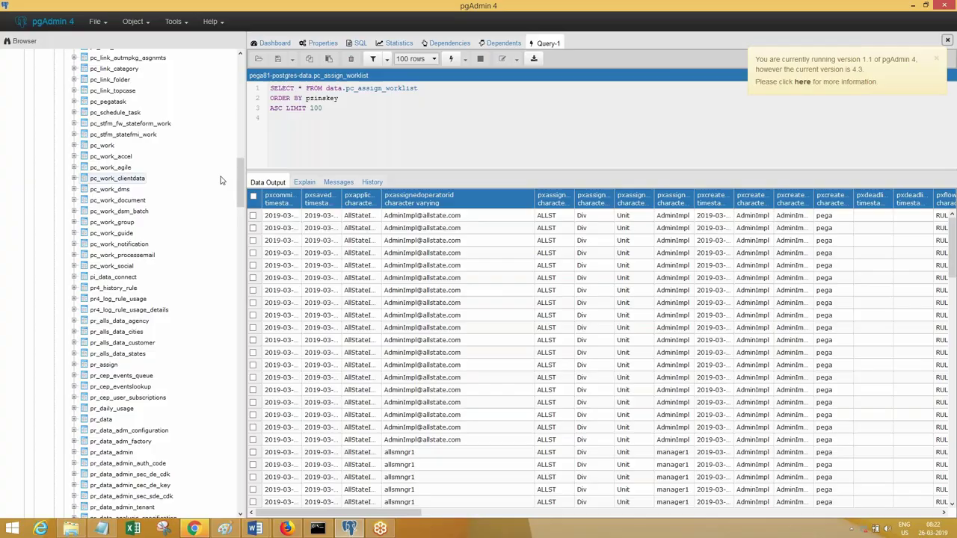
{"action": "scroll", "coordinate": [245, 192], "scroll_direction": "down", "scroll_amount": 1}
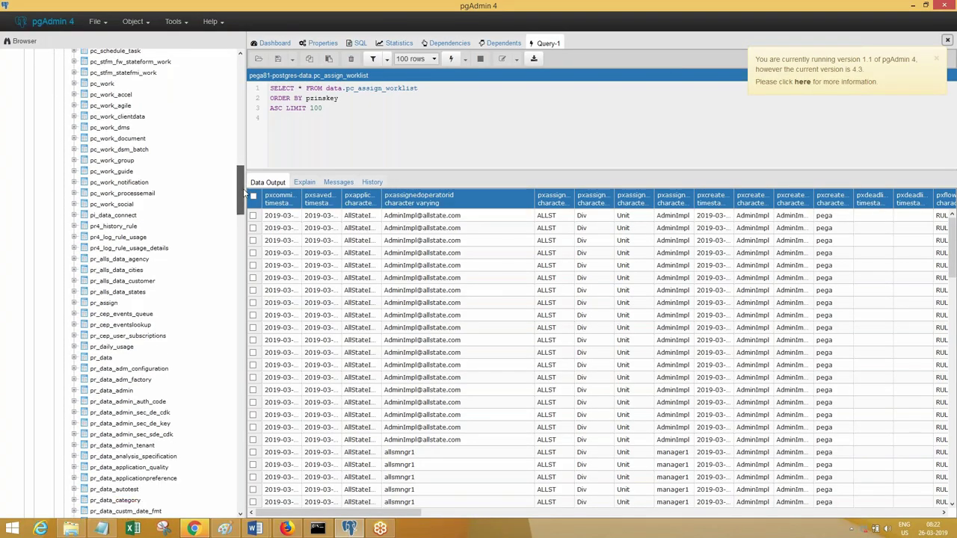
{"action": "left_click_drag", "start_coordinate": [245, 192], "coordinate": [208, 135]}
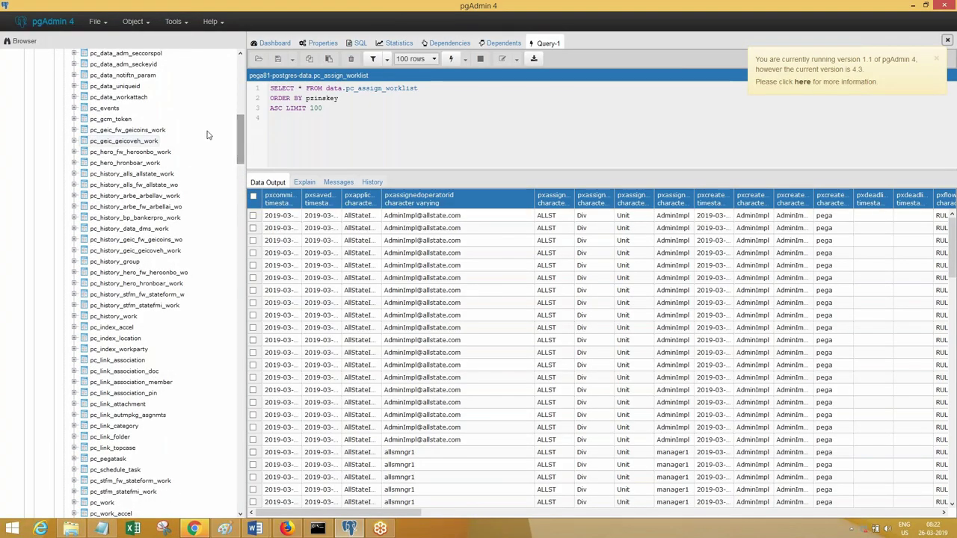
{"action": "right_click", "coordinate": [149, 99]}
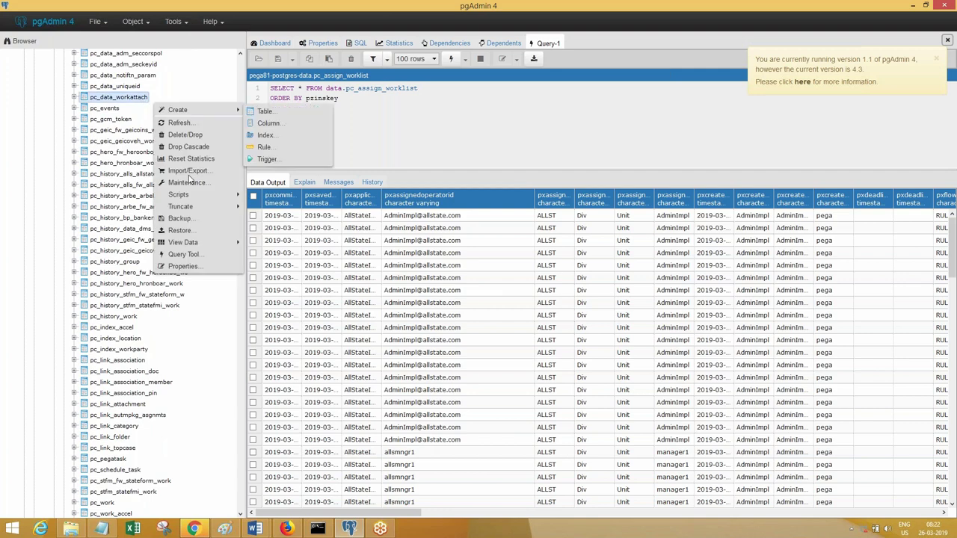
{"action": "mouse_move", "coordinate": [183, 242]}
{"action": "left_click", "coordinate": [284, 251]}
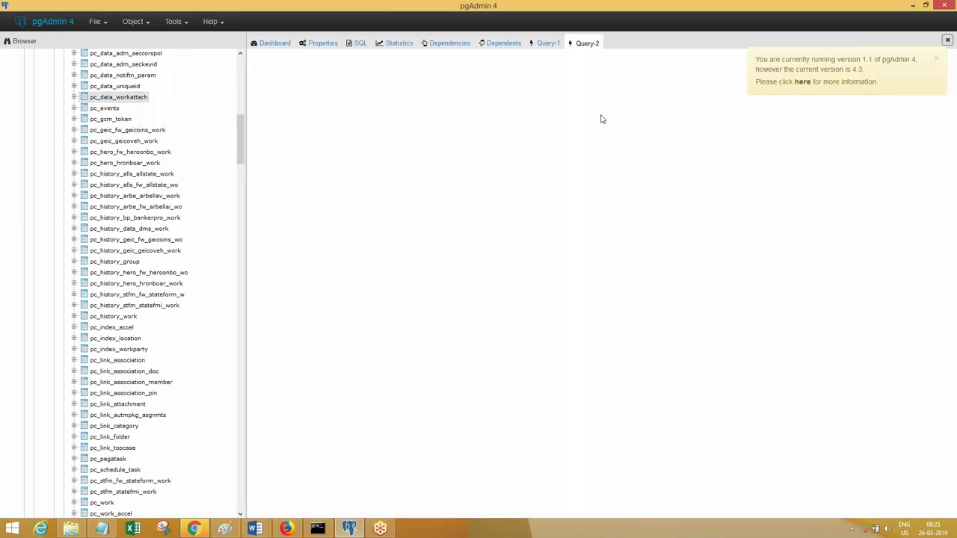
{"action": "left_click", "coordinate": [935, 59]}
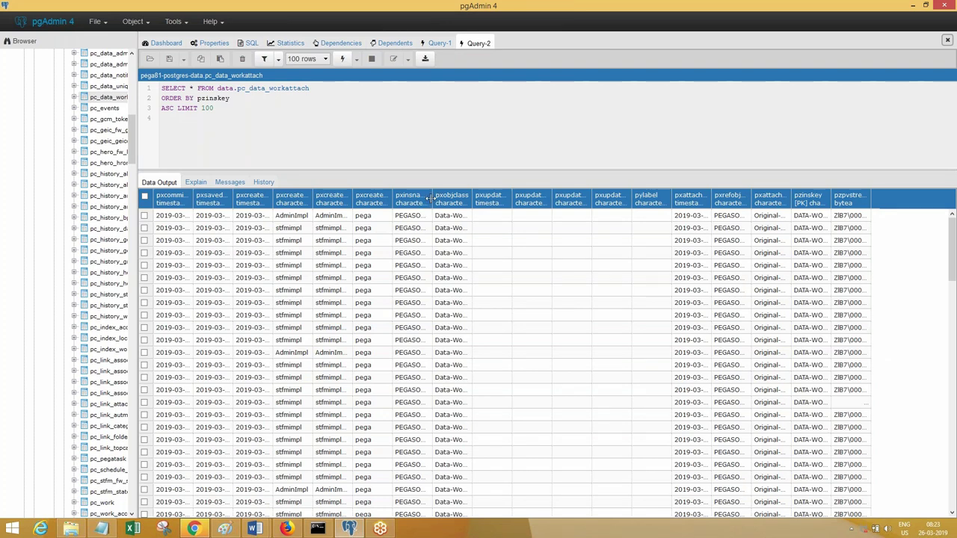
- Widen the pxinsname, pxrefobjectkey and pxattachkey columns in the query output
{"action": "left_click_drag", "start_coordinate": [429, 198], "coordinate": [505, 204]}
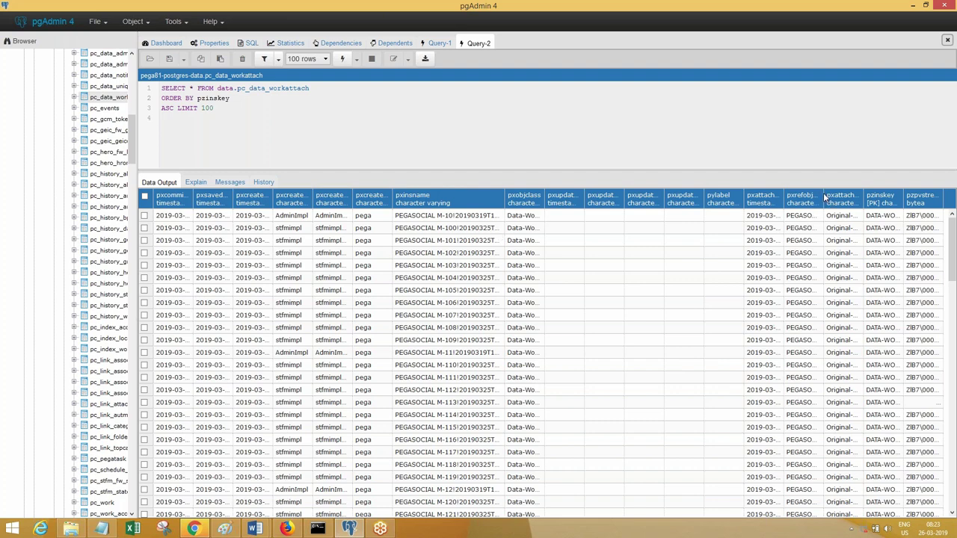
{"action": "left_click_drag", "start_coordinate": [824, 197], "coordinate": [918, 193]}
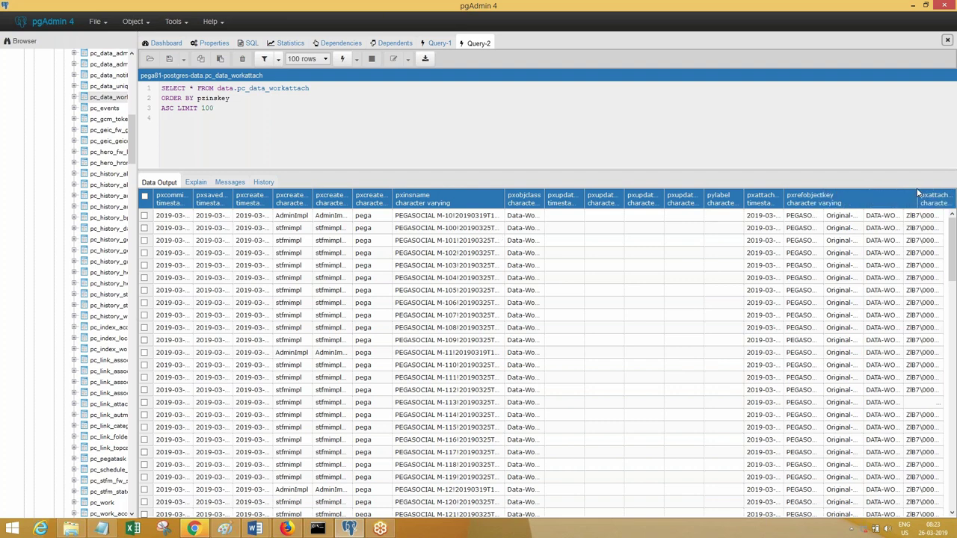
{"action": "left_click_drag", "start_coordinate": [782, 200], "coordinate": [861, 196]}
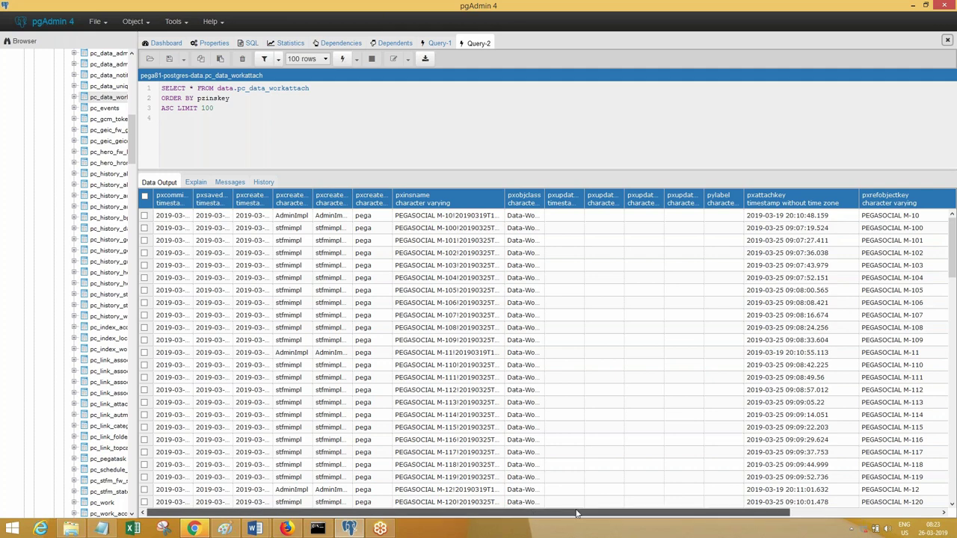
- Widen the pzinskey and pxattachname columns and look through the pc_data_workattach rows for the attachment entries
{"action": "left_click_drag", "start_coordinate": [576, 513], "coordinate": [770, 507]}
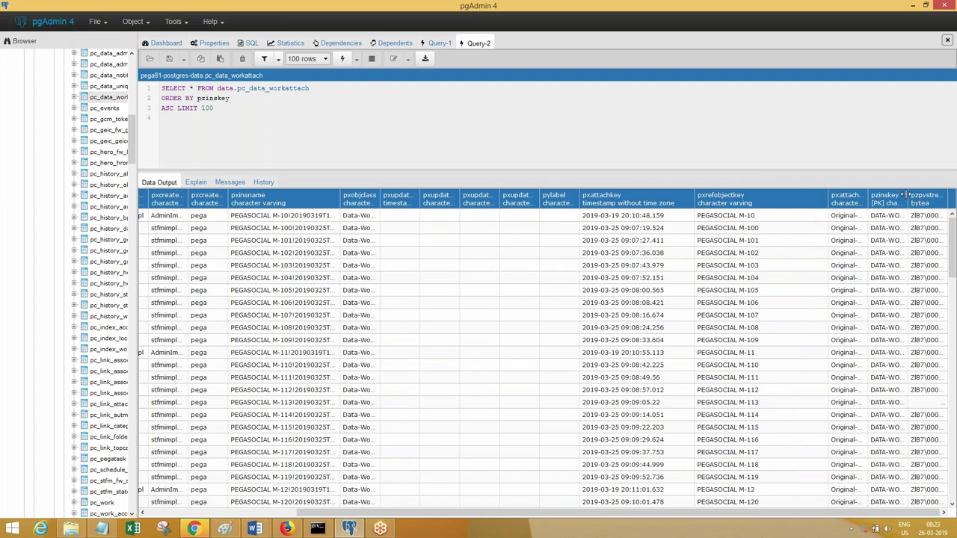
{"action": "left_click_drag", "start_coordinate": [907, 195], "coordinate": [954, 175]}
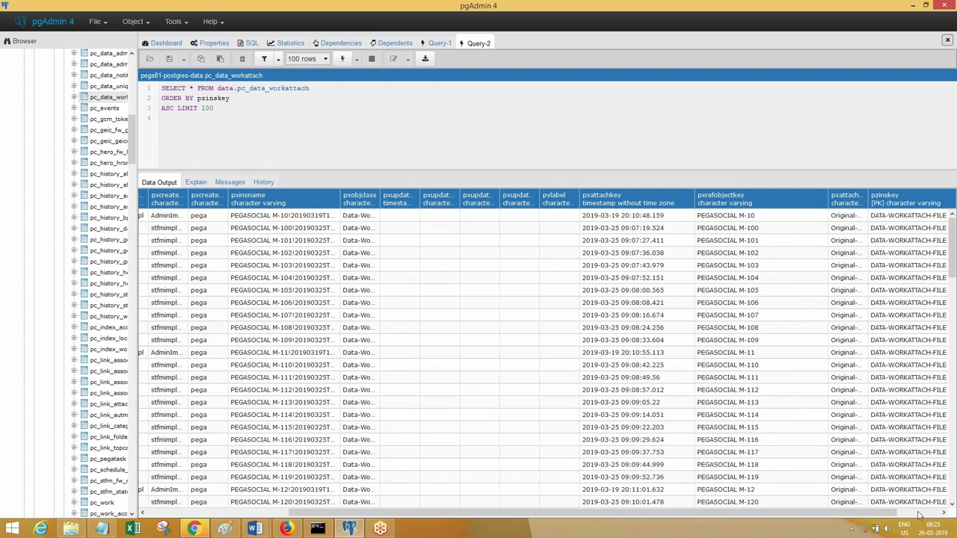
{"action": "left_click", "coordinate": [930, 514]}
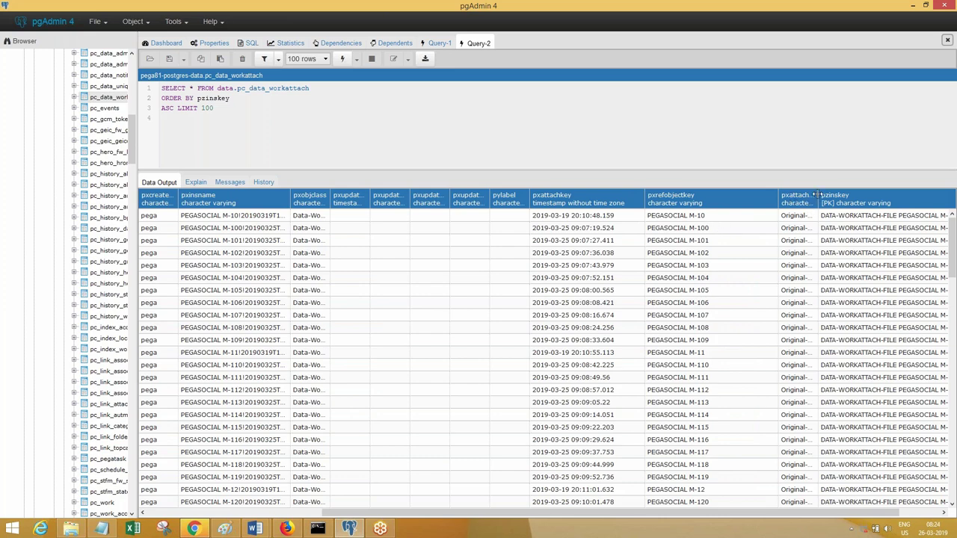
{"action": "left_click_drag", "start_coordinate": [817, 194], "coordinate": [885, 196]}
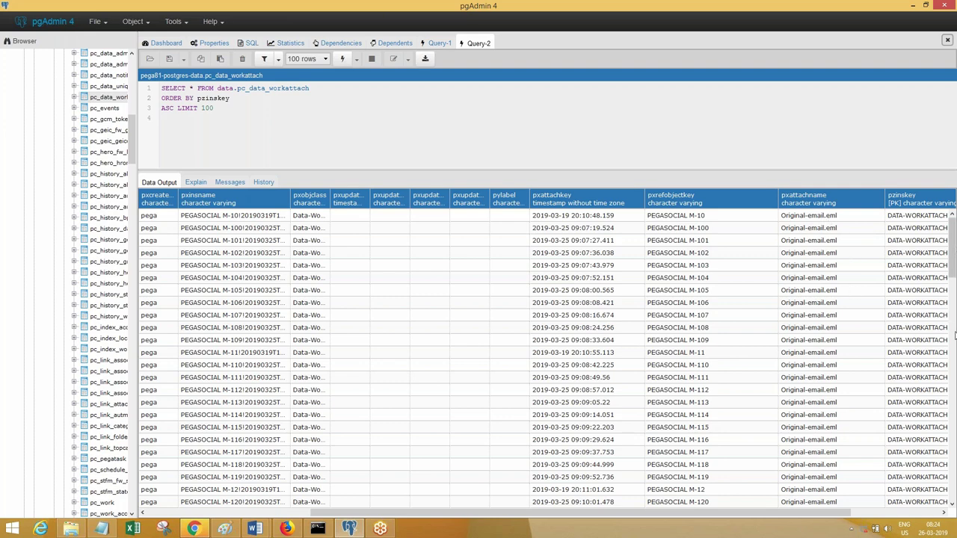
{"action": "left_click_drag", "start_coordinate": [954, 336], "coordinate": [952, 494]}
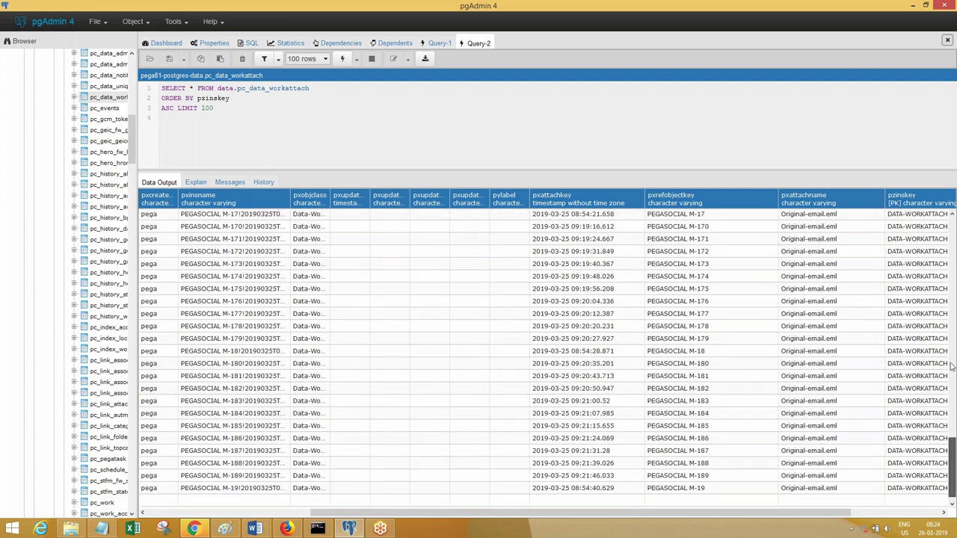
{"action": "left_click_drag", "start_coordinate": [952, 364], "coordinate": [946, 207]}
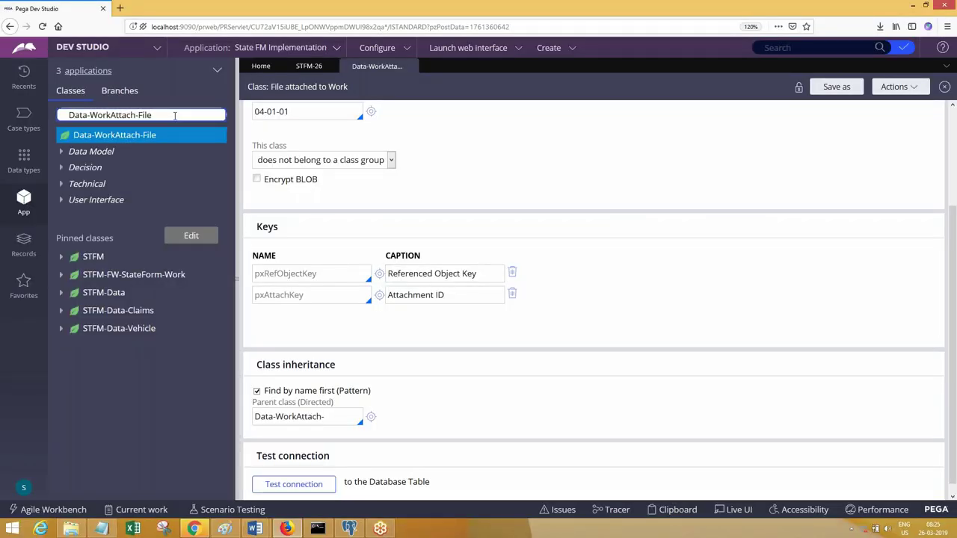
- In Pega Dev Studio, show the Data-WorkAttach-File class history and highlight its description text
{"action": "scroll", "coordinate": [903, 155], "scroll_direction": "up", "scroll_amount": 2}
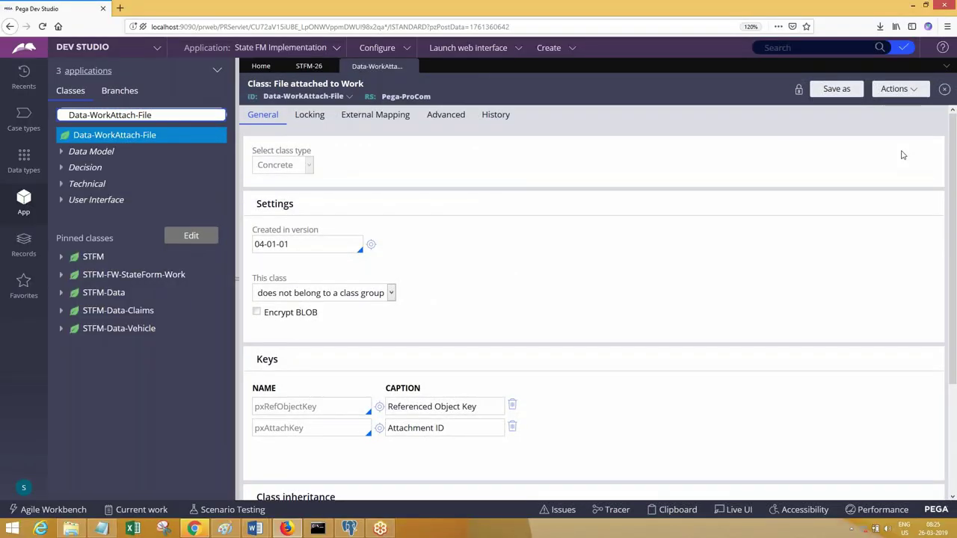
{"action": "left_click", "coordinate": [479, 118]}
{"action": "left_click", "coordinate": [348, 192]}
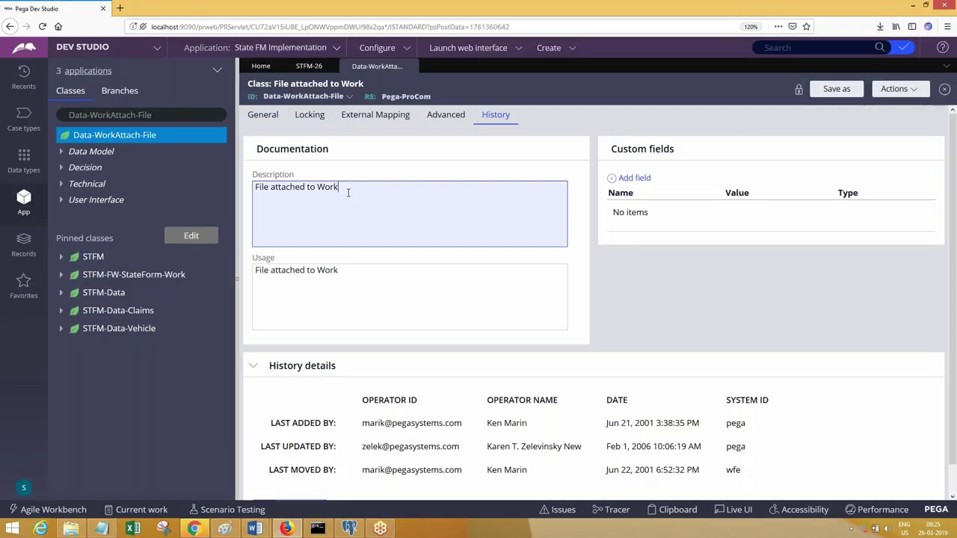
{"action": "left_click_drag", "start_coordinate": [348, 192], "coordinate": [253, 188]}
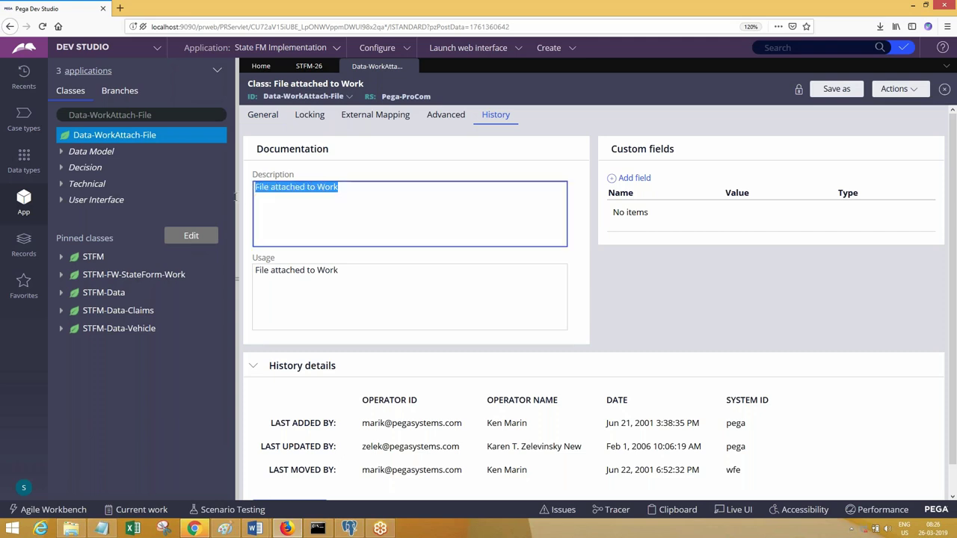
- Search the classes for "Link-at", choose Link-Attachment, and open its class definition
{"action": "left_click", "coordinate": [177, 113]}
{"action": "key", "text": "ctrl+a"}
{"action": "type", "text": "Link"}
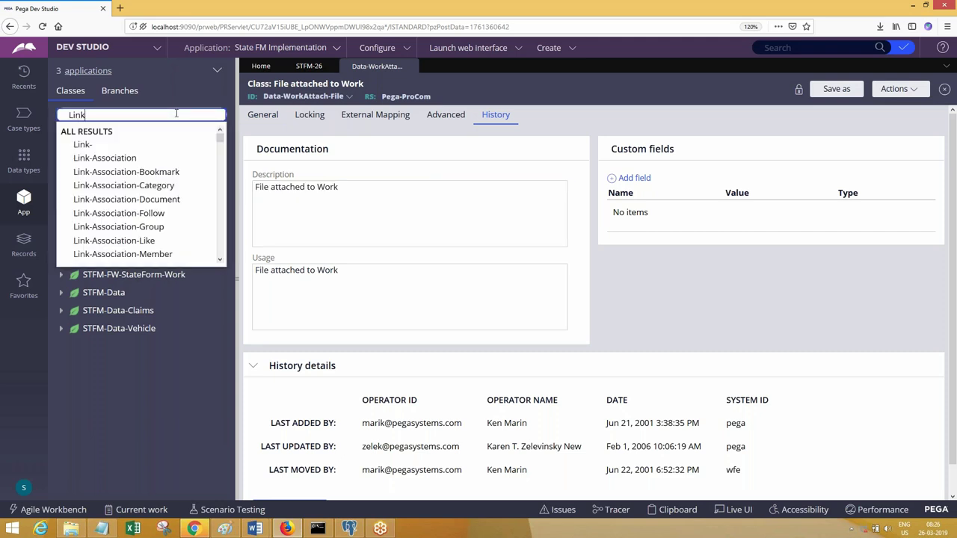
{"action": "type", "text": "-at"}
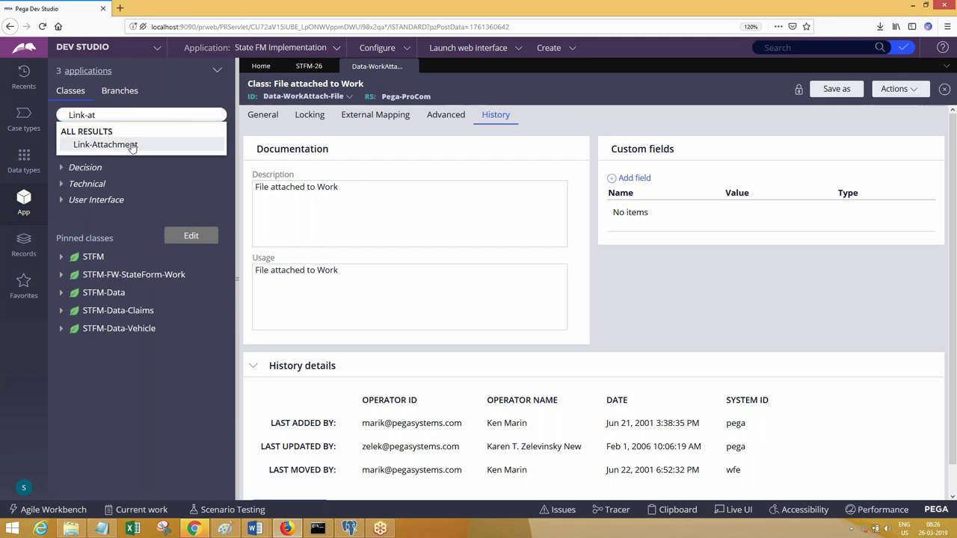
{"action": "left_click", "coordinate": [131, 147]}
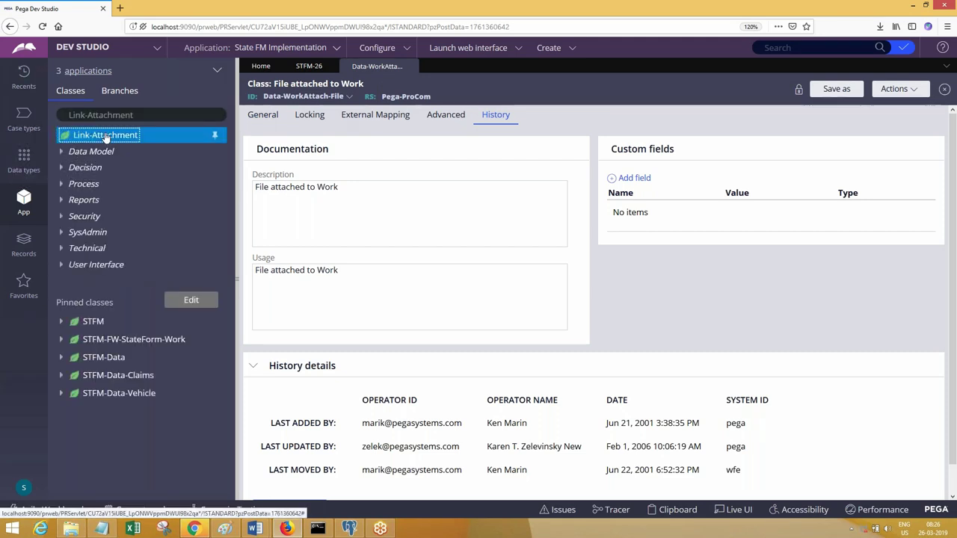
{"action": "right_click", "coordinate": [106, 139]}
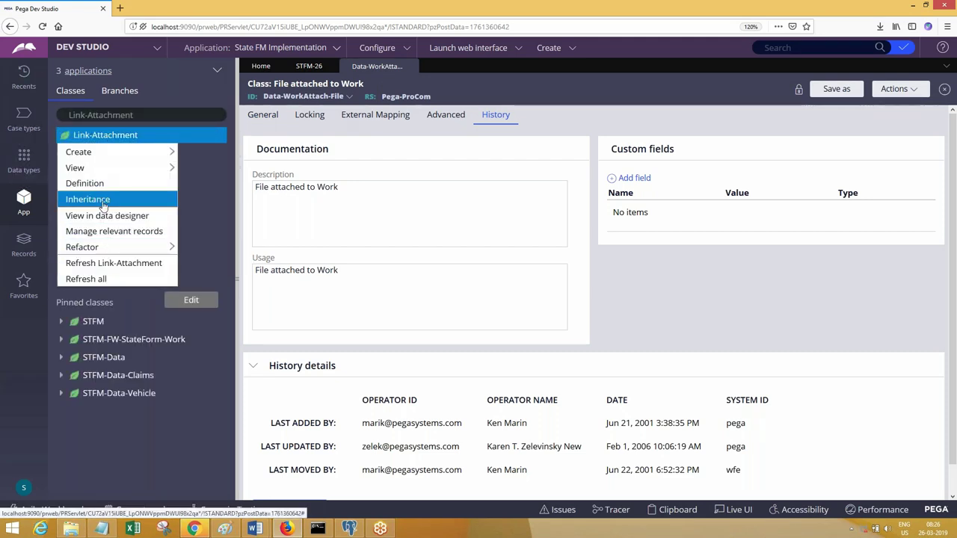
{"action": "left_click", "coordinate": [84, 183]}
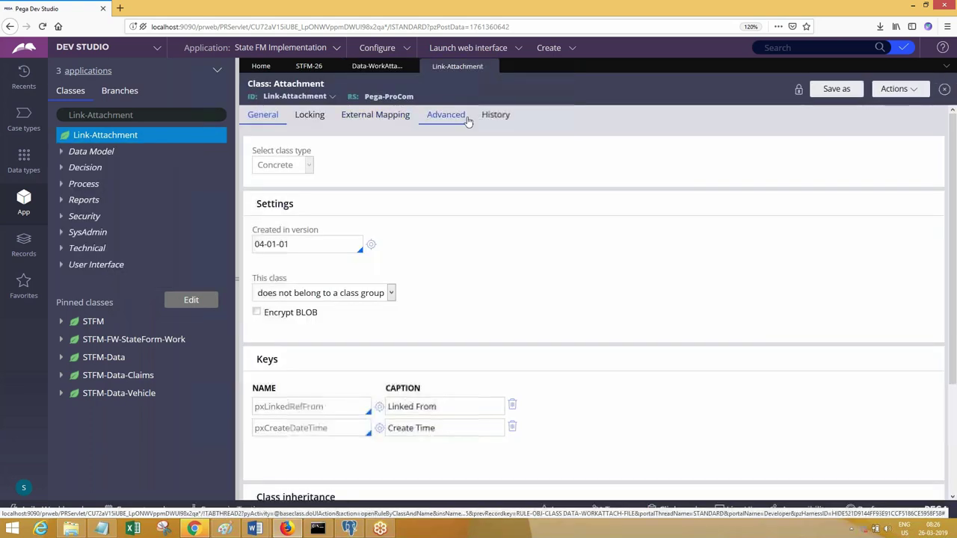
- Show the Link-Attachment class history and highlight its description and usage text
{"action": "left_click", "coordinate": [496, 117]}
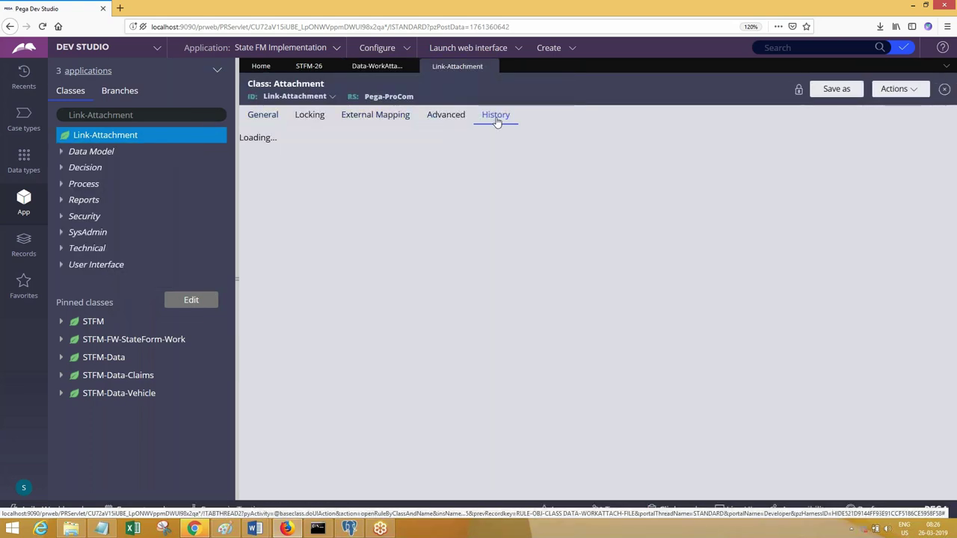
{"action": "left_click_drag", "start_coordinate": [363, 186], "coordinate": [249, 187]}
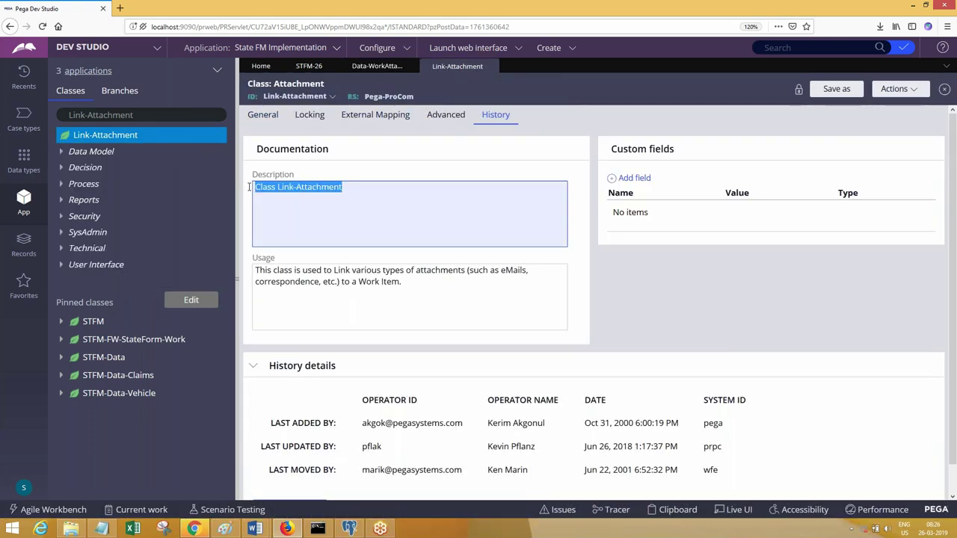
{"action": "left_click_drag", "start_coordinate": [307, 272], "coordinate": [454, 272]}
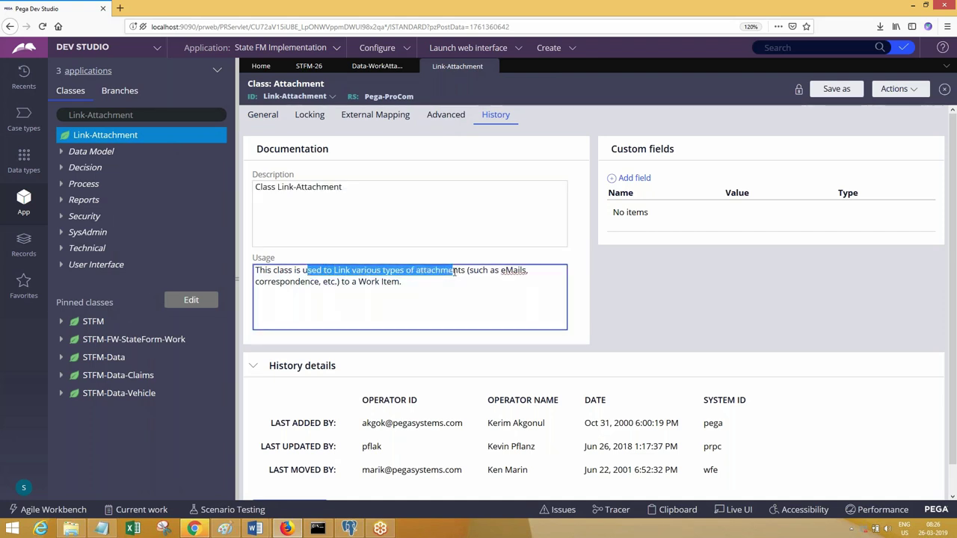
{"action": "left_click", "coordinate": [419, 300]}
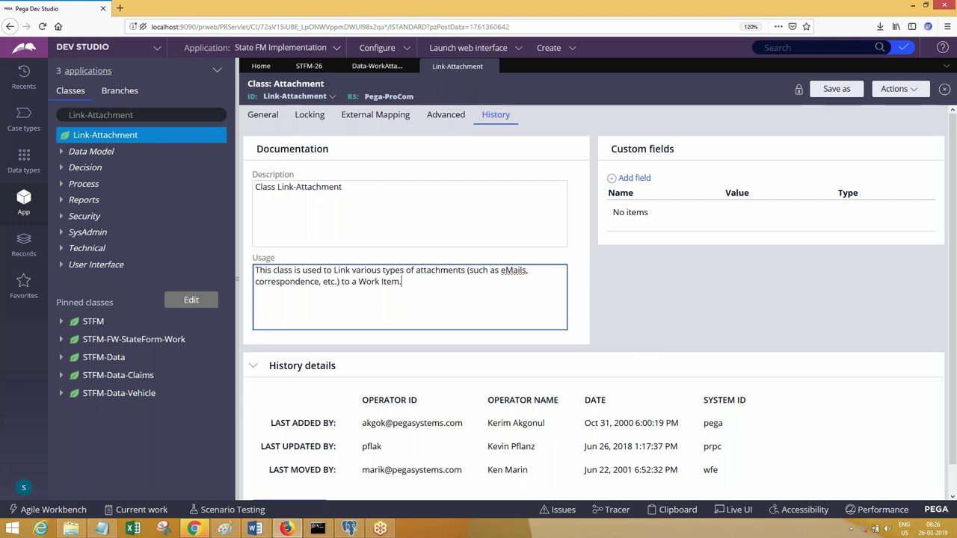
- Switch to pgAdmin and widen the database object browser so the table names are readable
{"action": "left_click", "coordinate": [349, 528]}
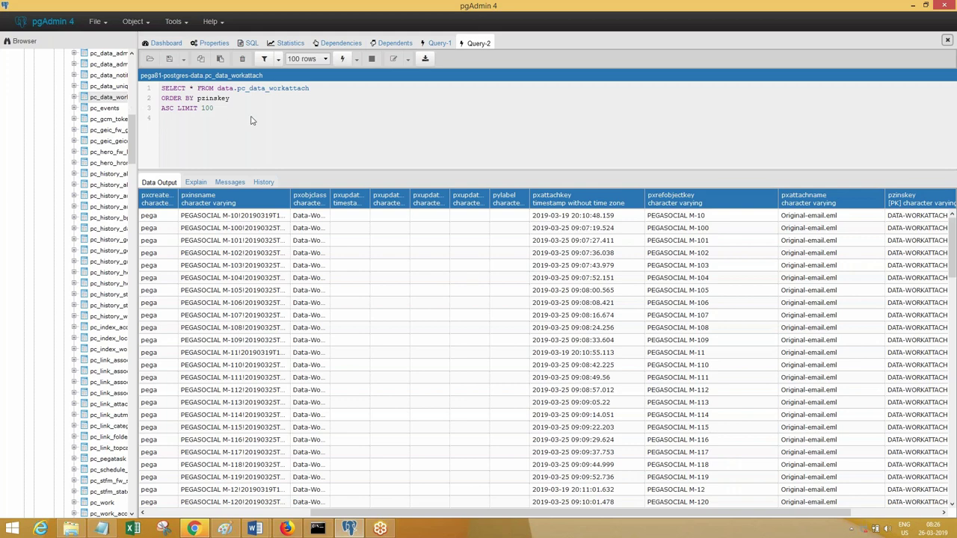
{"action": "left_click_drag", "start_coordinate": [137, 127], "coordinate": [252, 136]}
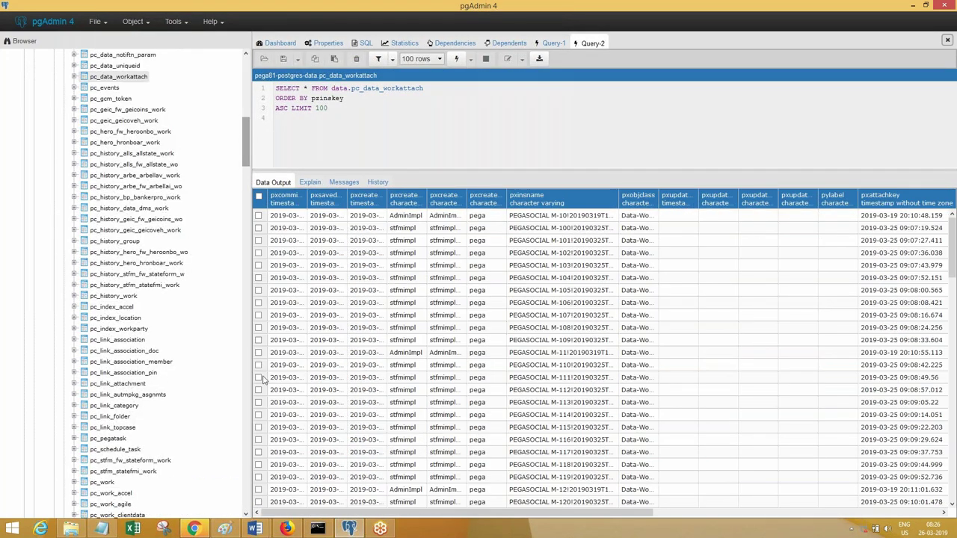
- Back in Pega Dev Studio, test the Link-Attachment class's connection to its database table
{"action": "left_click", "coordinate": [287, 529]}
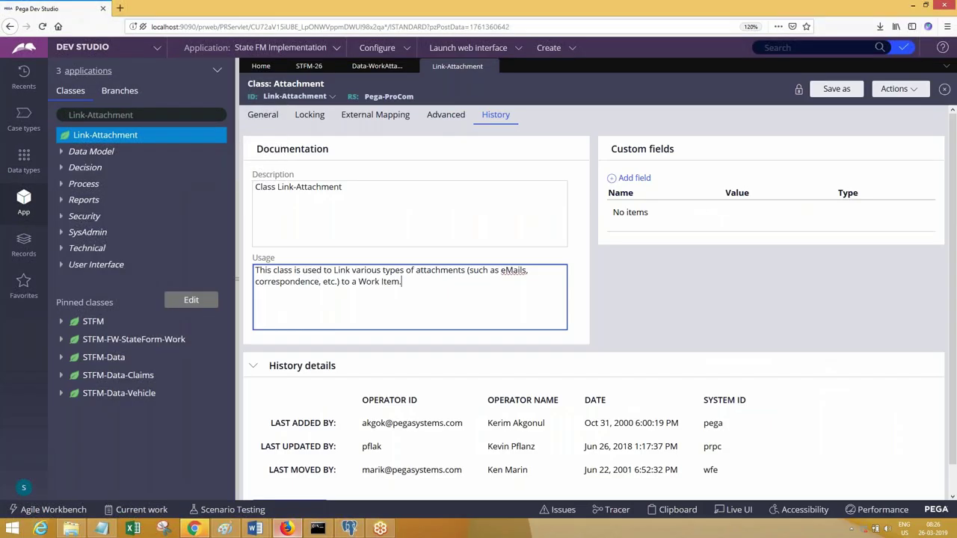
{"action": "left_click", "coordinate": [263, 115]}
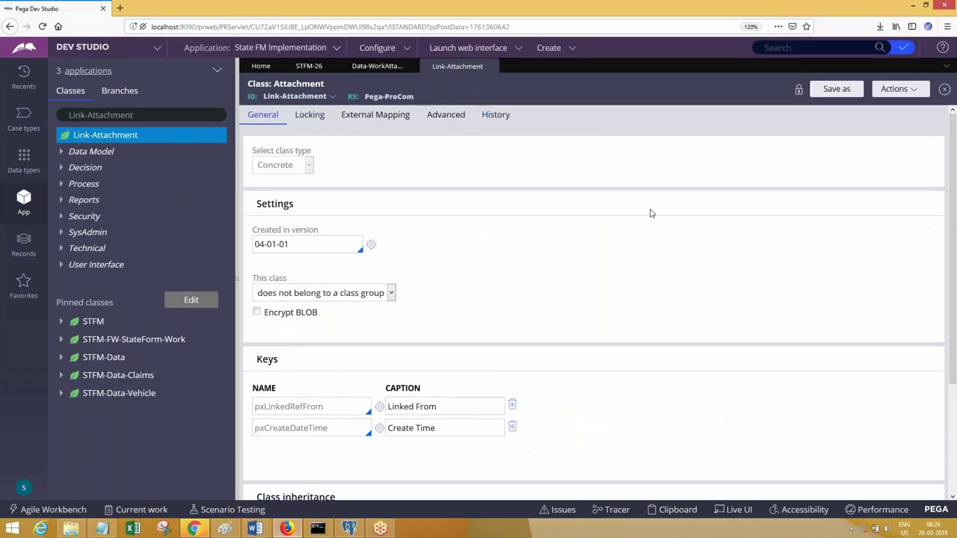
{"action": "scroll", "coordinate": [312, 490], "scroll_direction": "down", "scroll_amount": 2}
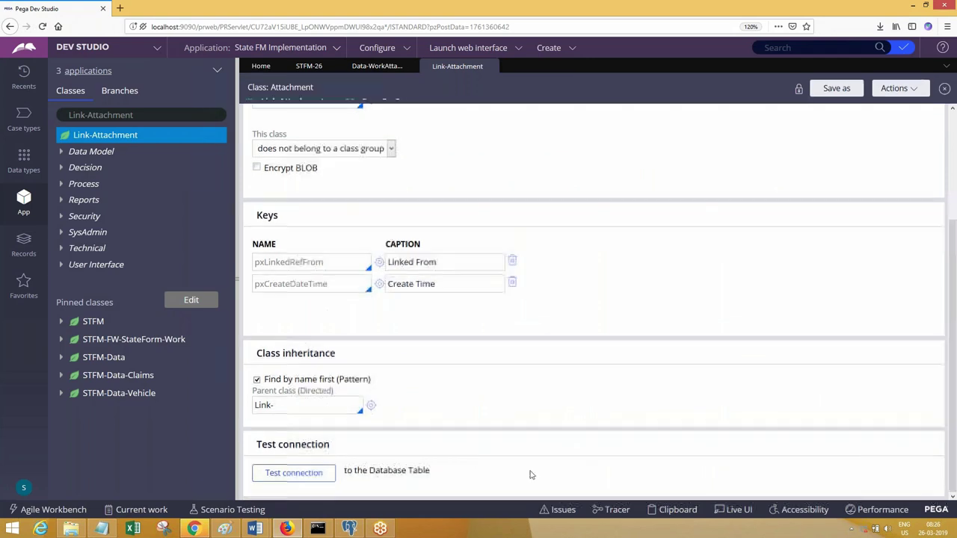
{"action": "left_click", "coordinate": [315, 473]}
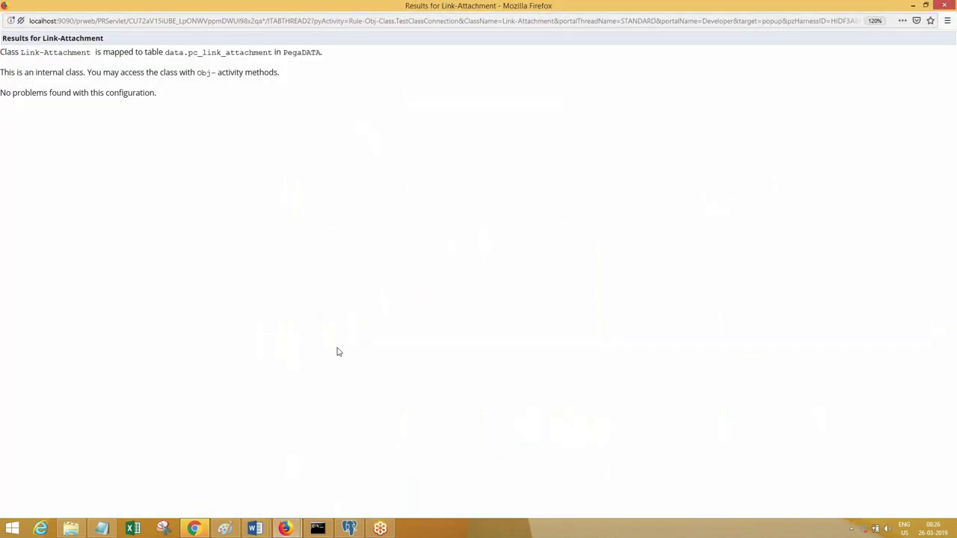
- In pgAdmin, find the pc_link_attachment table and view its first 100 rows
{"action": "left_click", "coordinate": [349, 529]}
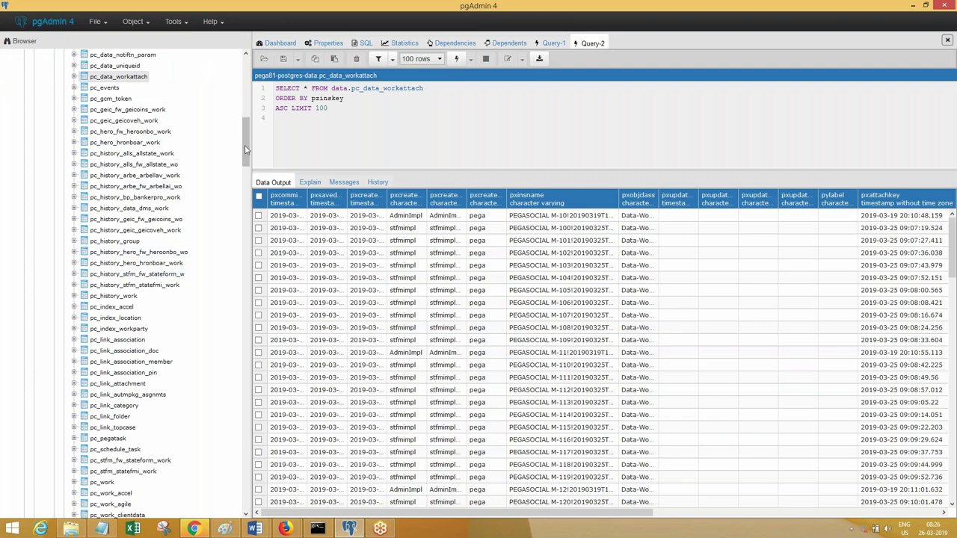
{"action": "mouse_move", "coordinate": [246, 144]}
{"action": "left_mouse_down"}
{"action": "mouse_move", "coordinate": [246, 114]}
{"action": "mouse_move", "coordinate": [251, 150]}
{"action": "left_mouse_up"}
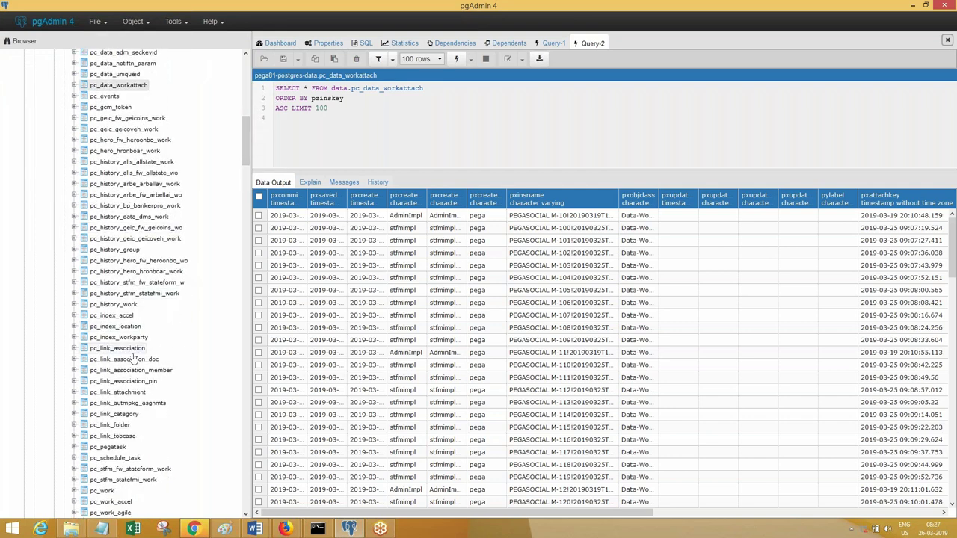
{"action": "left_click", "coordinate": [123, 392]}
{"action": "right_click", "coordinate": [123, 392]}
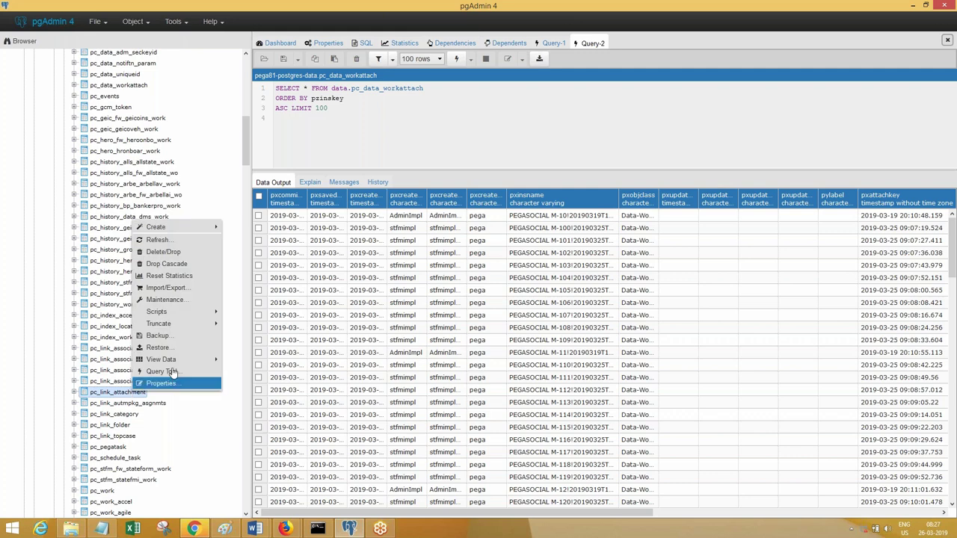
{"action": "mouse_move", "coordinate": [172, 360]}
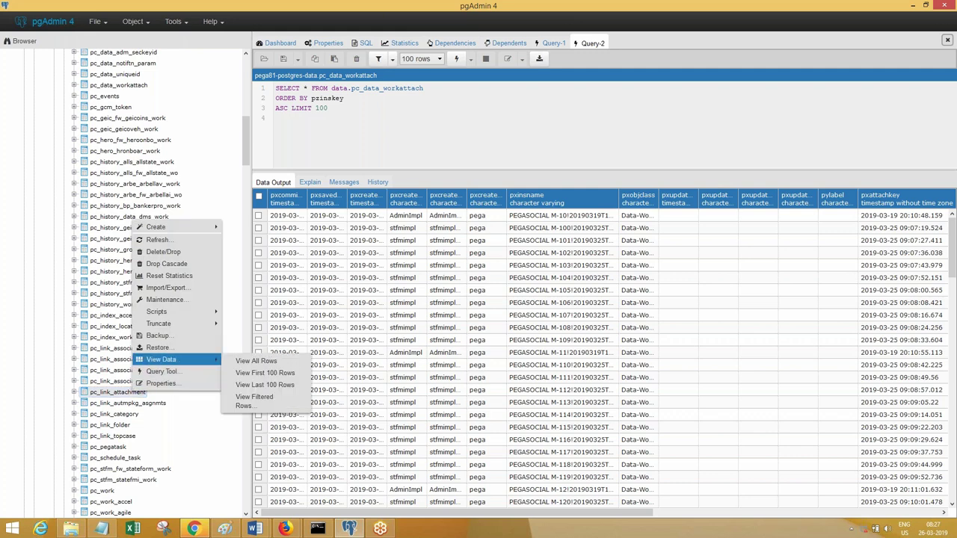
{"action": "left_click", "coordinate": [269, 373]}
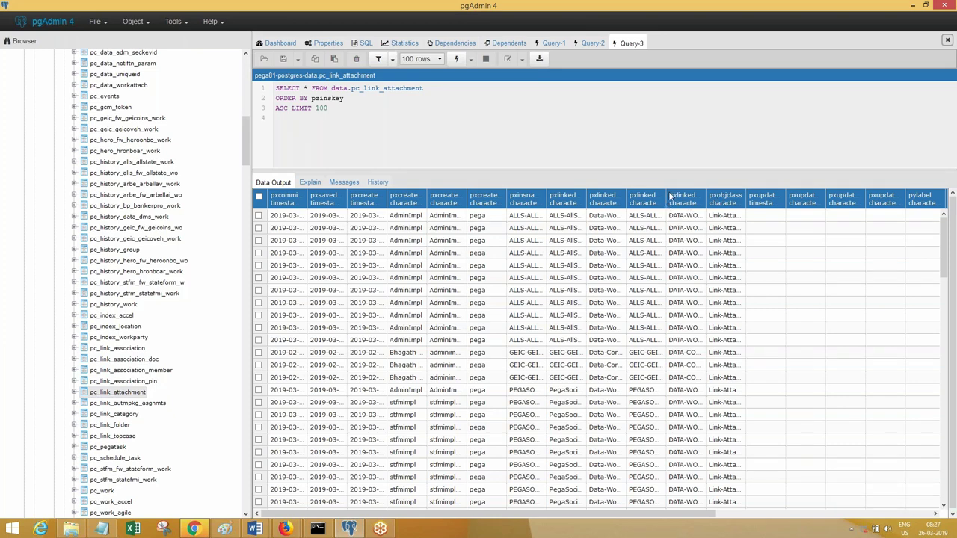
- Widen the pxlinkedreffrom and pxlinkedrefto columns in the pc_link_attachment output to read the linked keys
{"action": "left_click_drag", "start_coordinate": [668, 196], "coordinate": [793, 196]}
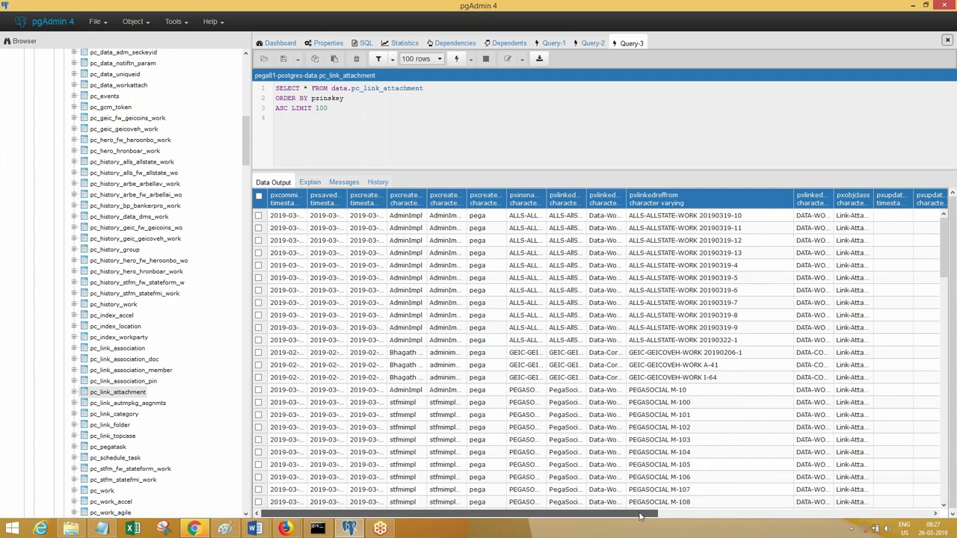
{"action": "left_click_drag", "start_coordinate": [640, 516], "coordinate": [680, 516]}
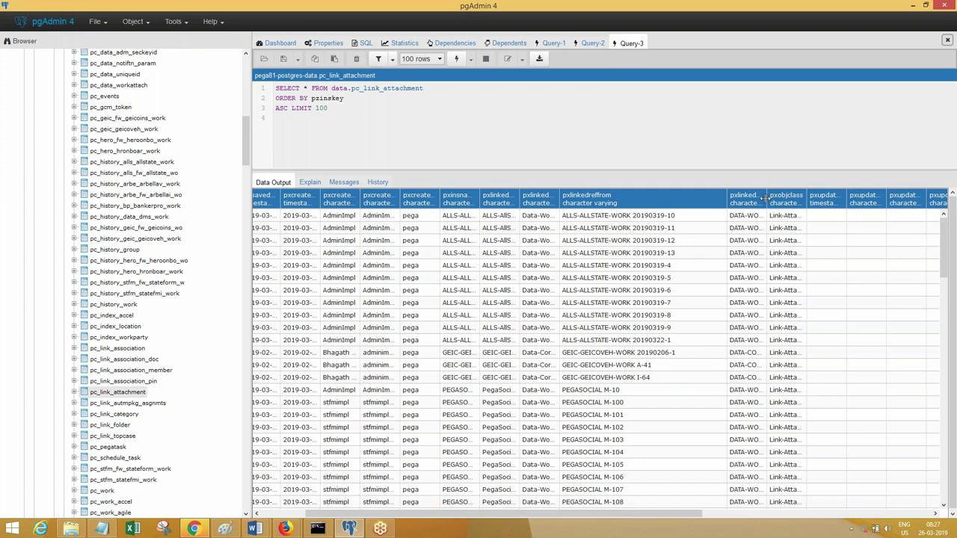
{"action": "left_click_drag", "start_coordinate": [805, 198], "coordinate": [851, 198]}
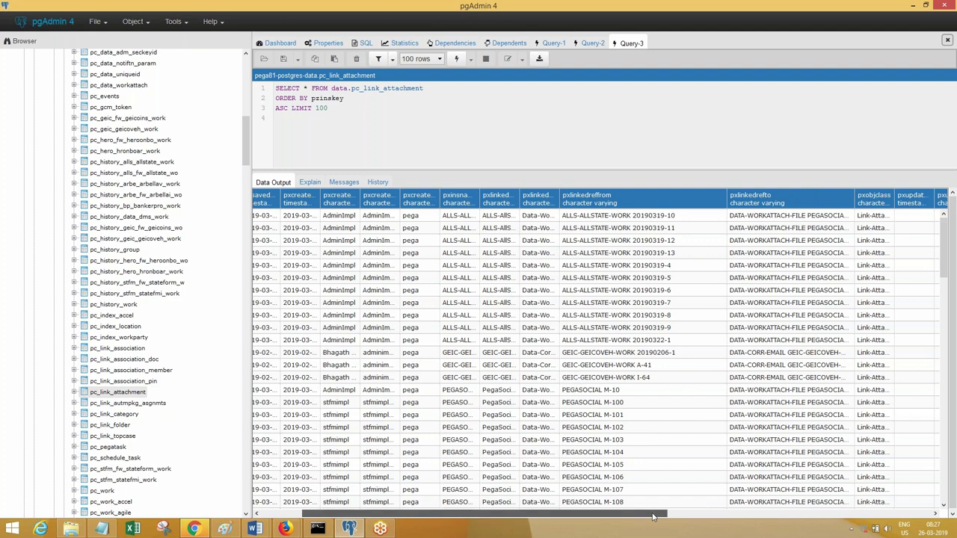
{"action": "left_click_drag", "start_coordinate": [656, 516], "coordinate": [750, 515]}
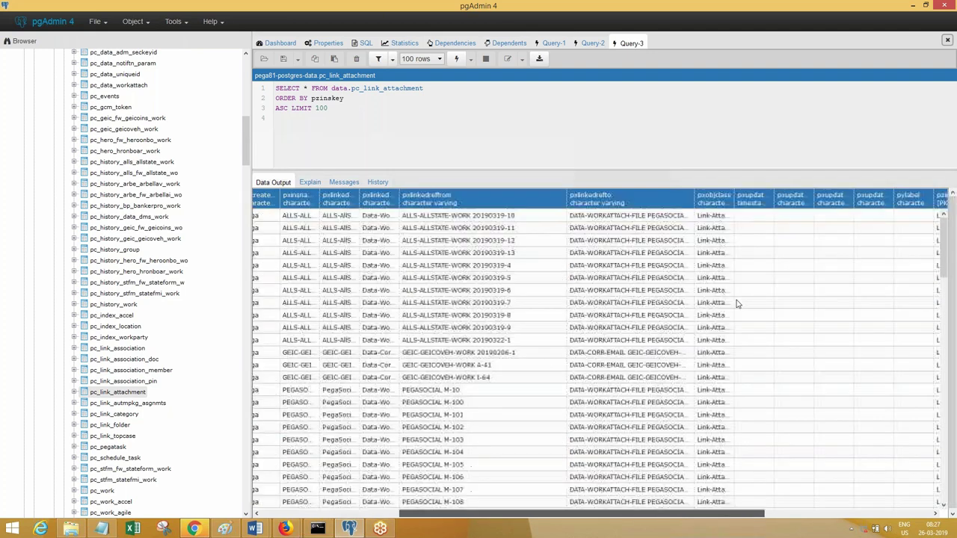
{"action": "left_click_drag", "start_coordinate": [707, 197], "coordinate": [773, 197]}
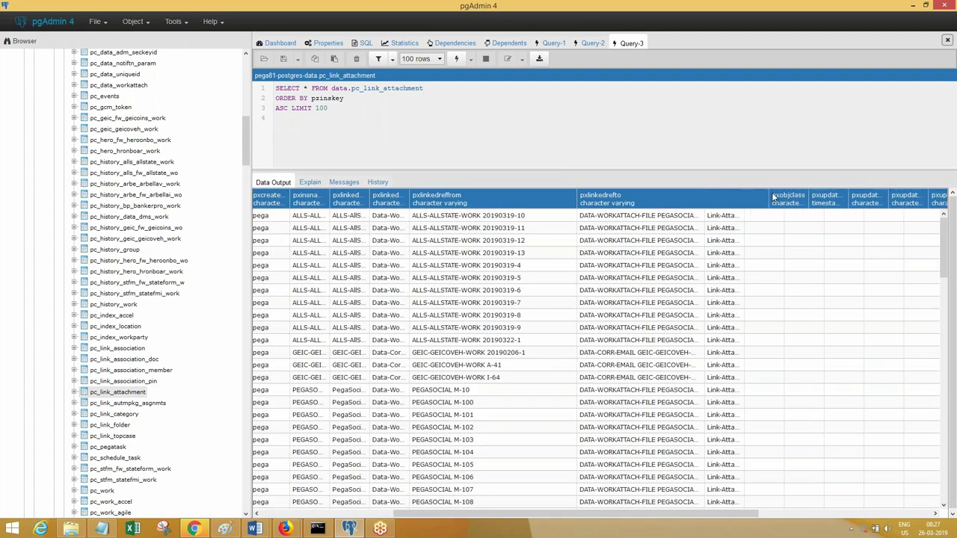
{"action": "double_click", "coordinate": [696, 227]}
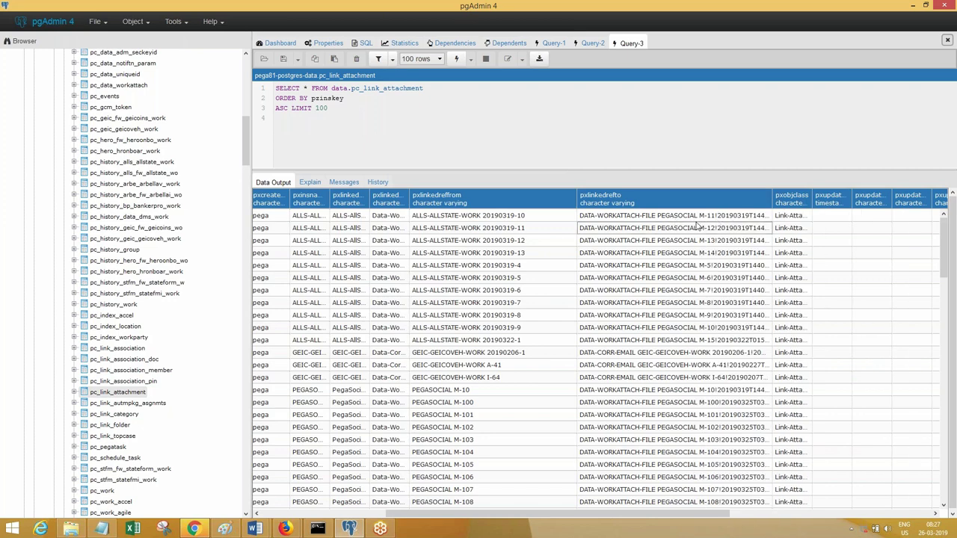
{"action": "left_click", "coordinate": [682, 271]}
- Return to the pc_data_workattach query output and widen its pzinskey column
{"action": "left_click", "coordinate": [585, 42]}
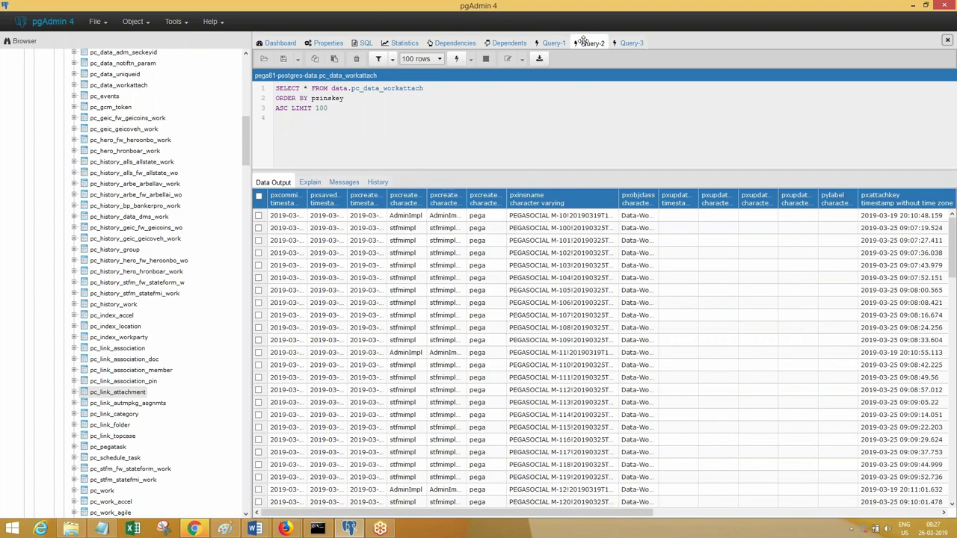
{"action": "scroll", "coordinate": [824, 507], "scroll_direction": "right", "scroll_amount": 1}
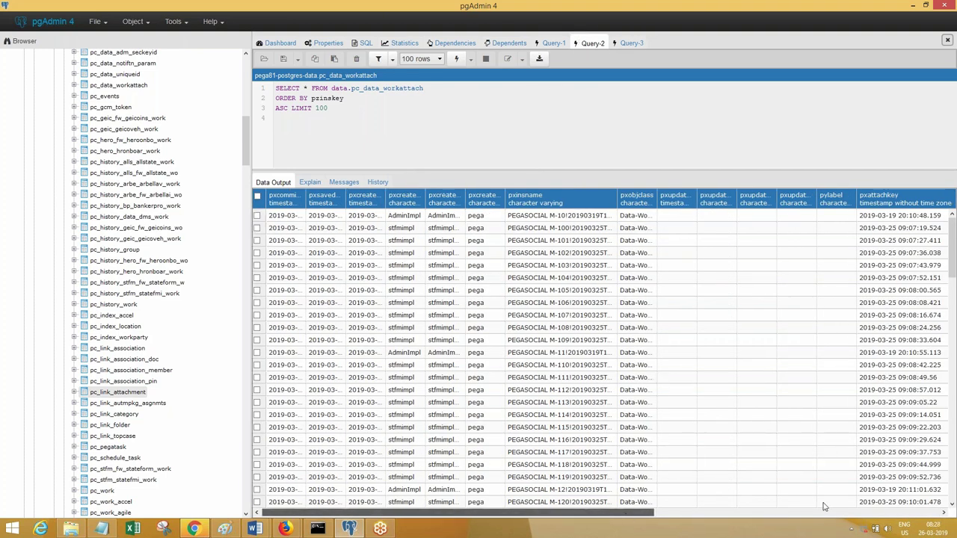
{"action": "scroll", "coordinate": [824, 506], "scroll_direction": "right", "scroll_amount": 5}
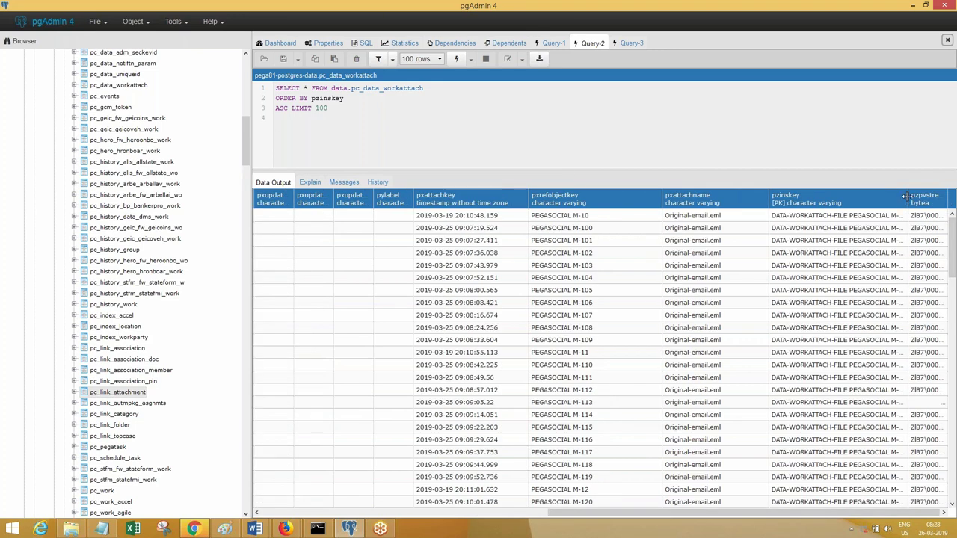
{"action": "left_click_drag", "start_coordinate": [905, 196], "coordinate": [952, 187]}
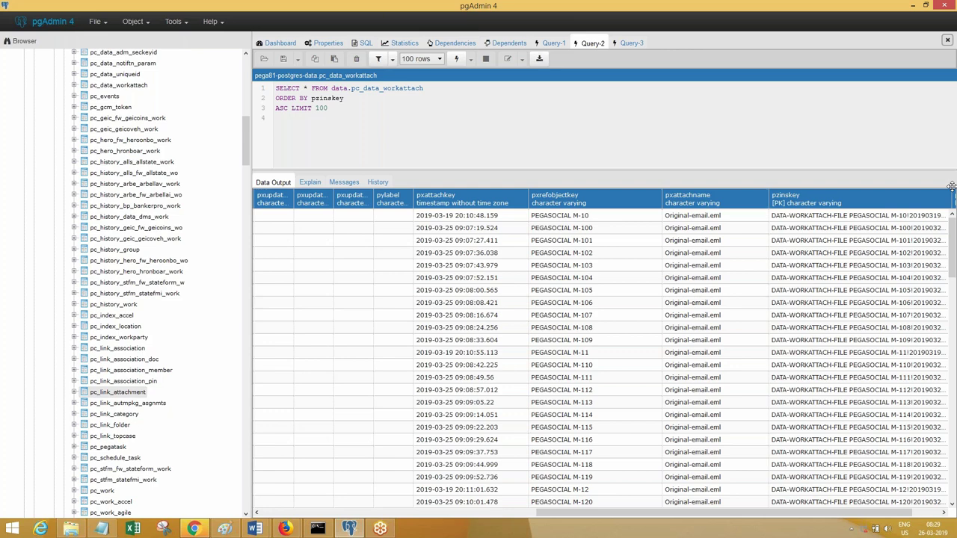
- Leave pgAdmin and go back to the STFM-26 case in Pega Dev Studio
{"action": "left_click", "coordinate": [913, 5]}
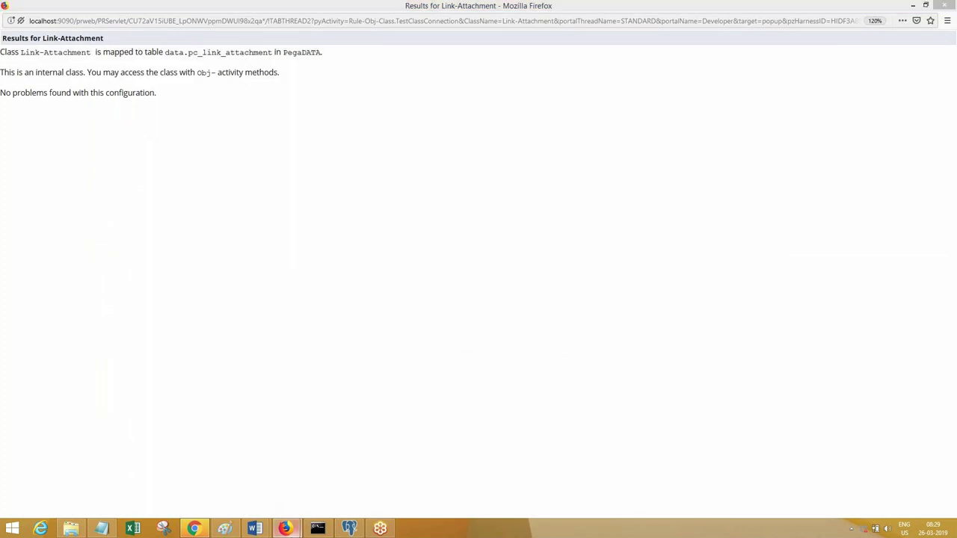
{"action": "mouse_move", "coordinate": [285, 529]}
{"action": "left_click", "coordinate": [254, 499]}
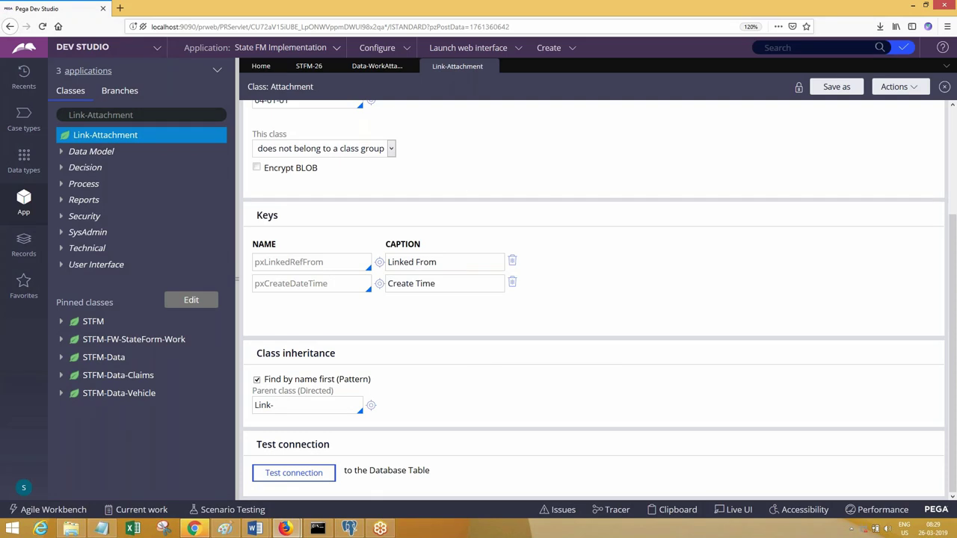
{"action": "left_click", "coordinate": [309, 74]}
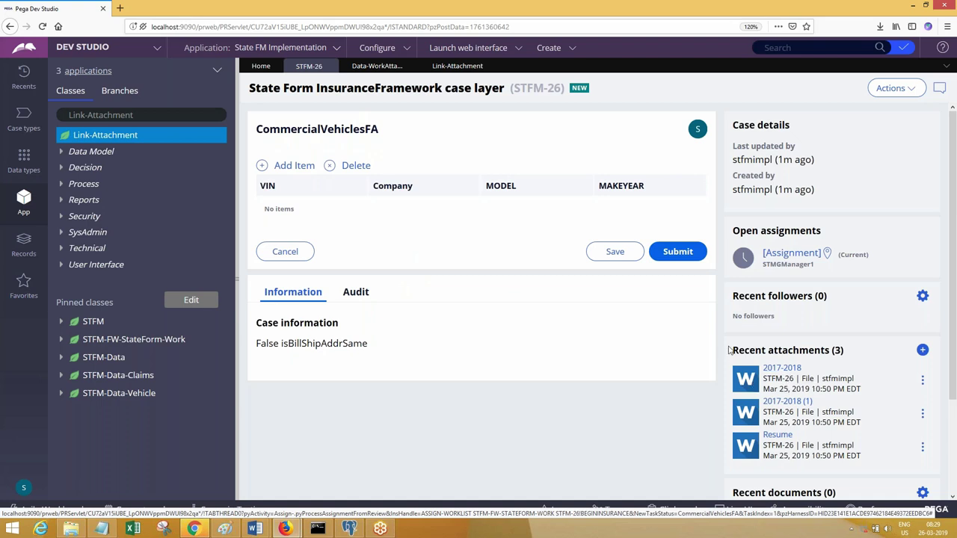
- Highlight the case's recent attachments, inspect the first one with Live UI, and open its pyCaseAttachmentItem section rule
{"action": "left_click_drag", "start_coordinate": [729, 350], "coordinate": [859, 471]}
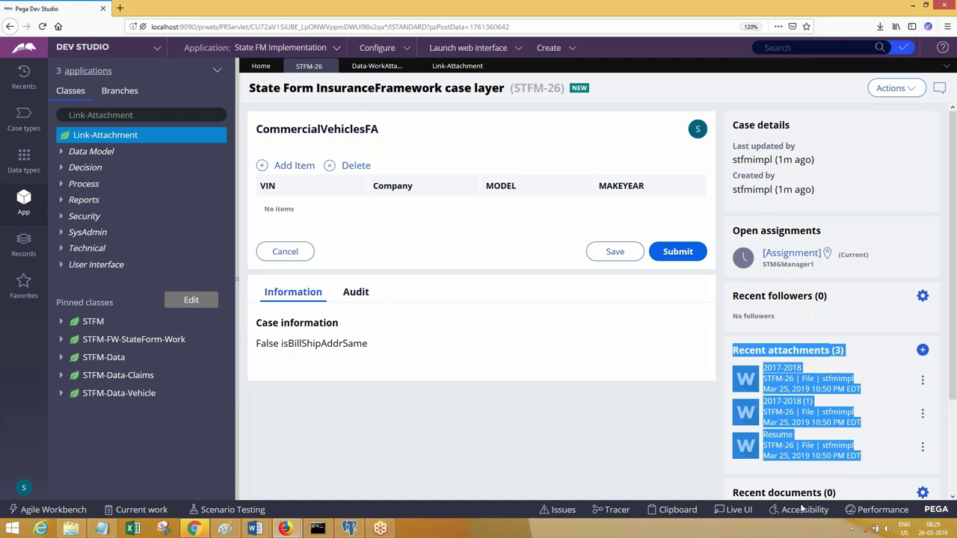
{"action": "left_click", "coordinate": [738, 509]}
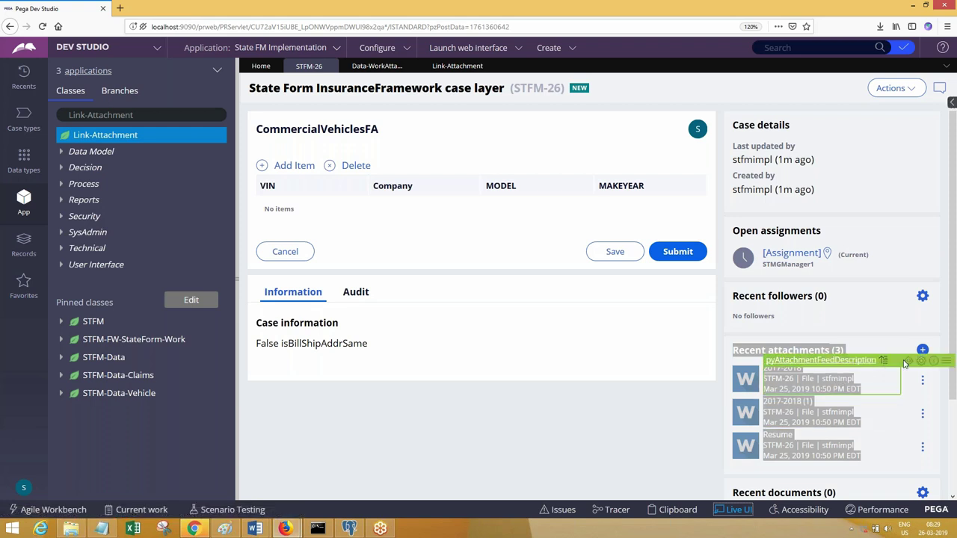
{"action": "left_click", "coordinate": [907, 361]}
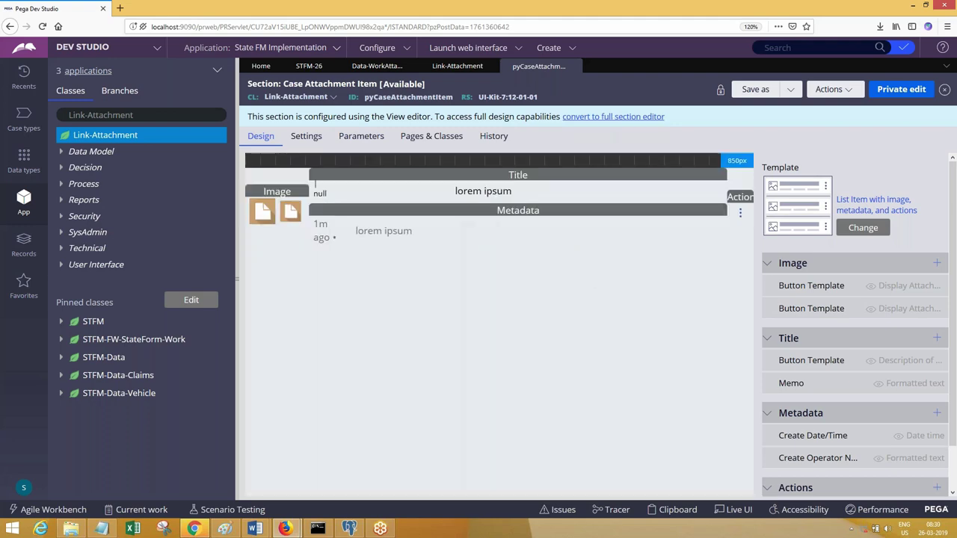
- Convert the pyCaseAttachmentItem section to the full section editor, highlight its Link-Attachment class, and select the layout holding the attachment icons
{"action": "left_click", "coordinate": [613, 118]}
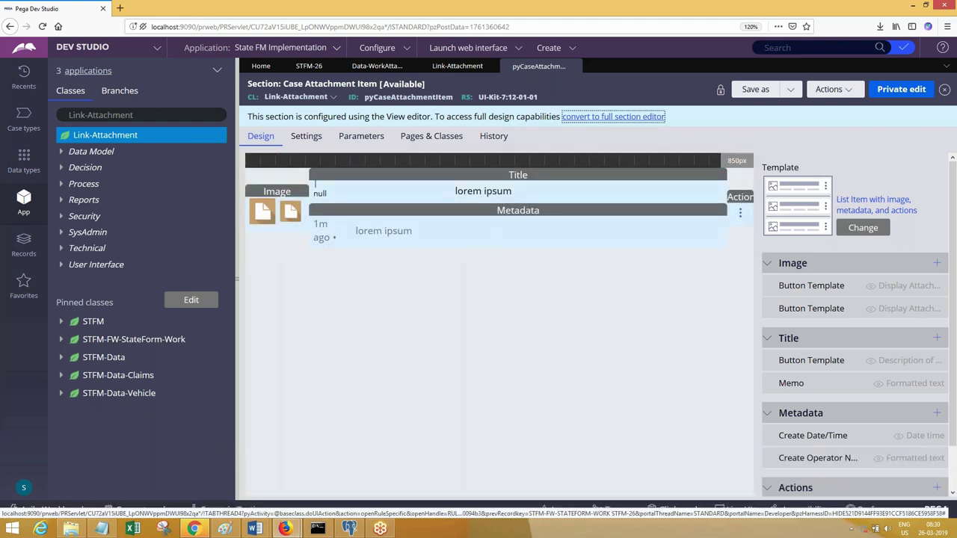
{"action": "left_click", "coordinate": [741, 331]}
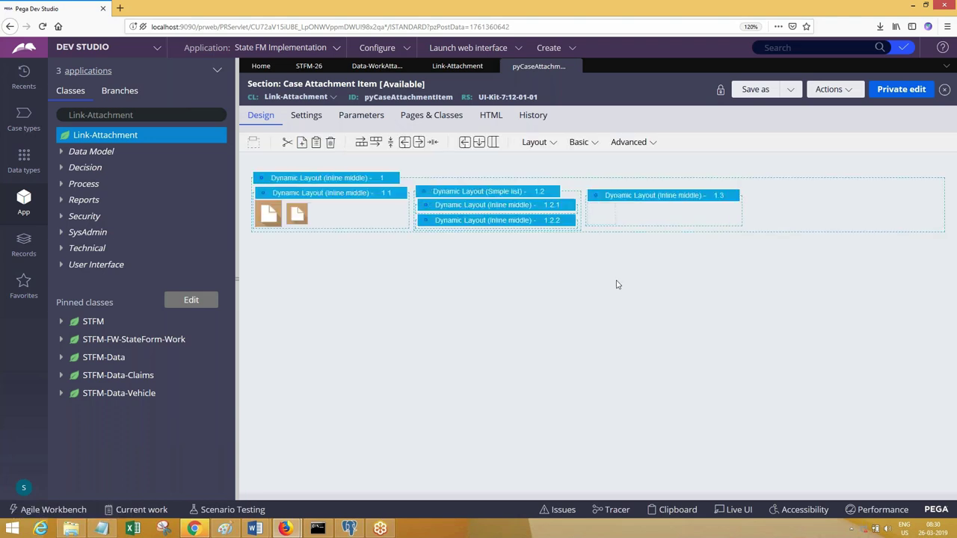
{"action": "left_click_drag", "start_coordinate": [264, 99], "coordinate": [335, 103]}
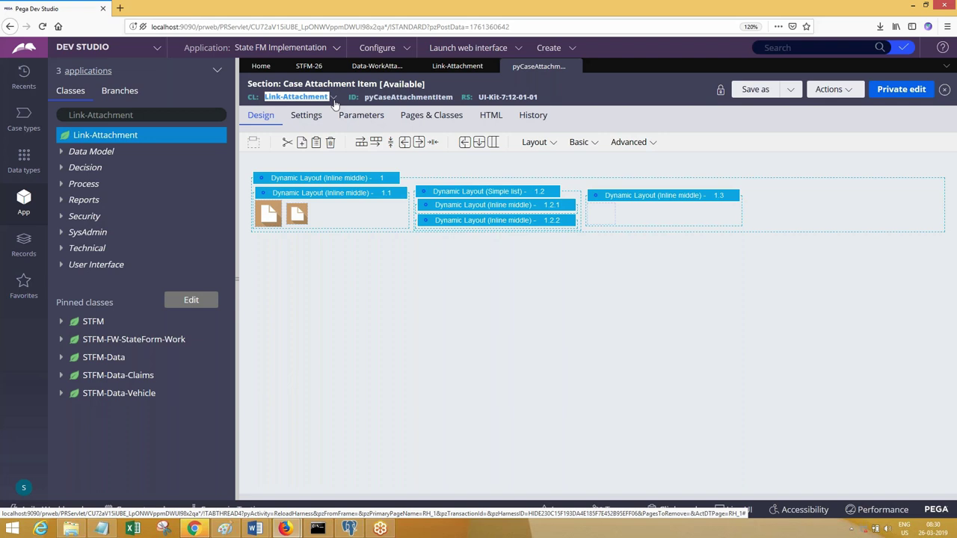
{"action": "left_click", "coordinate": [318, 208]}
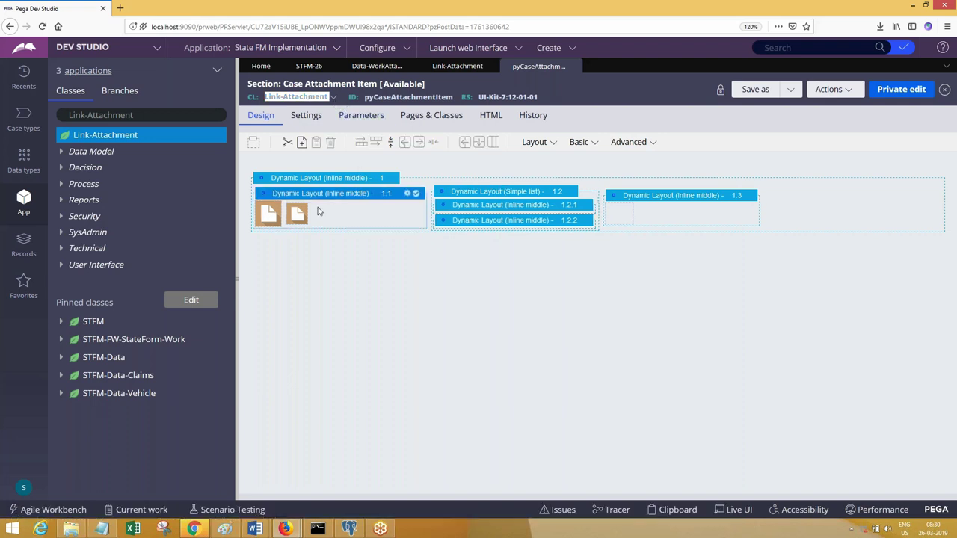
- Check the general properties and actions of the dynamic layout holding the attachment icons, leaving them unchanged
{"action": "double_click", "coordinate": [420, 211]}
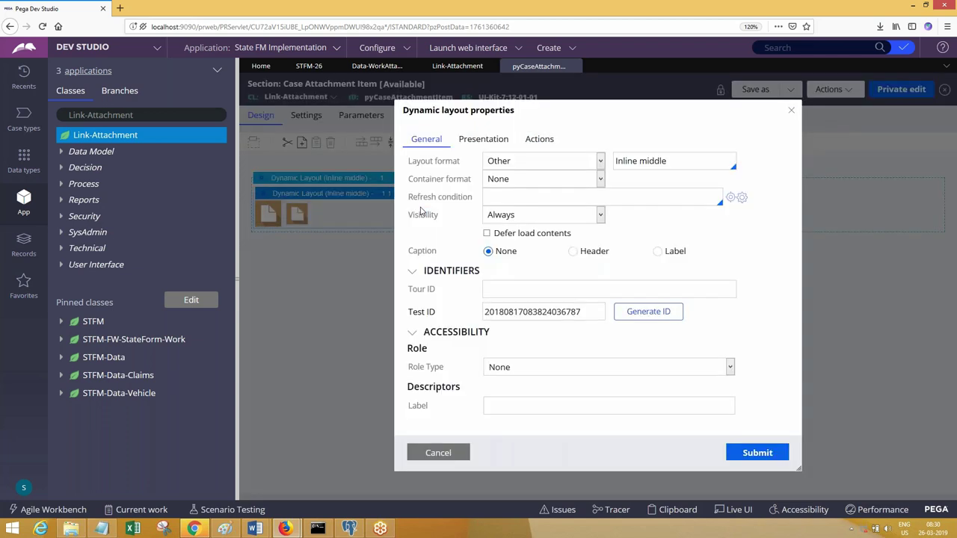
{"action": "left_click", "coordinate": [546, 139]}
{"action": "left_click", "coordinate": [465, 450]}
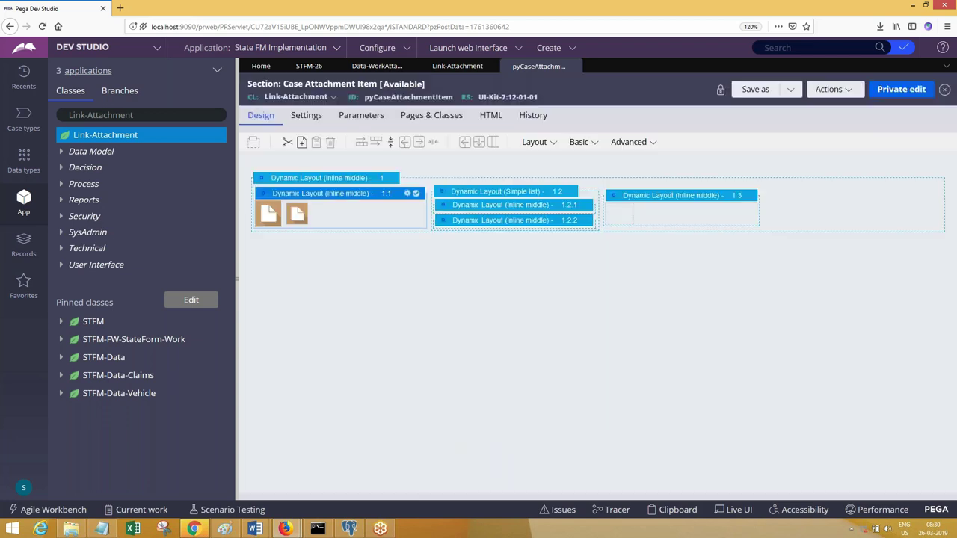
- Return to the STFM-26 case, inspect the Resume attachment's icon with Live UI, and open its parent section pyCaseAttachmentsTopWrapper
{"action": "left_click", "coordinate": [310, 69]}
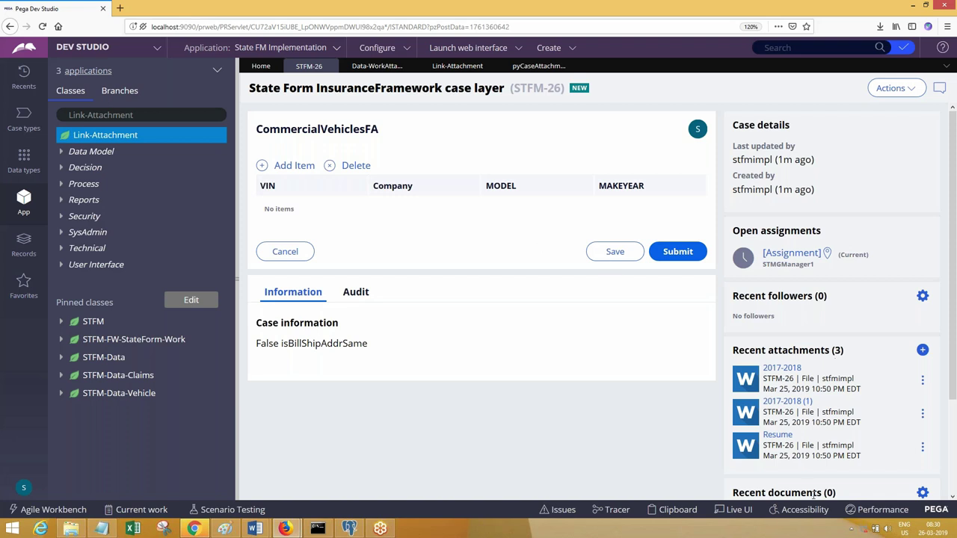
{"action": "left_click", "coordinate": [735, 509]}
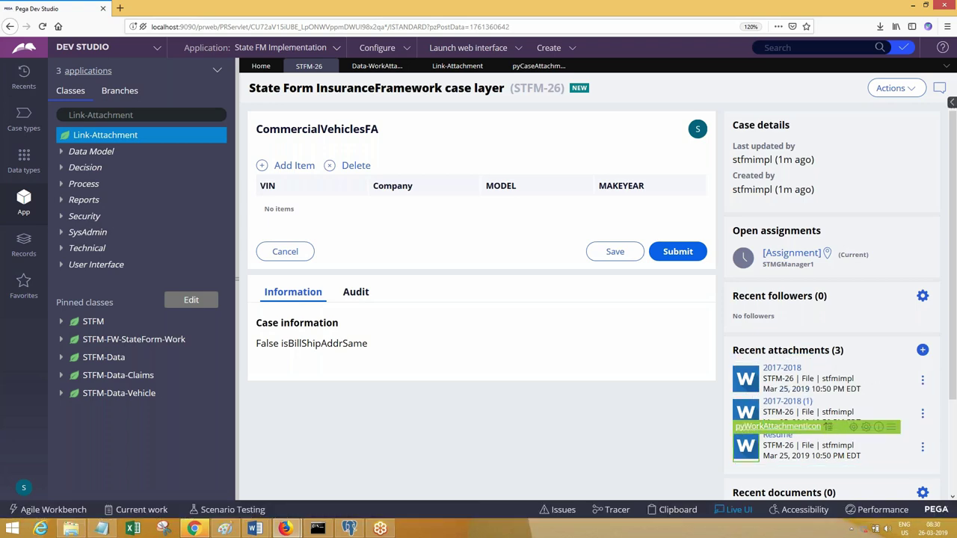
{"action": "left_click", "coordinate": [830, 428]}
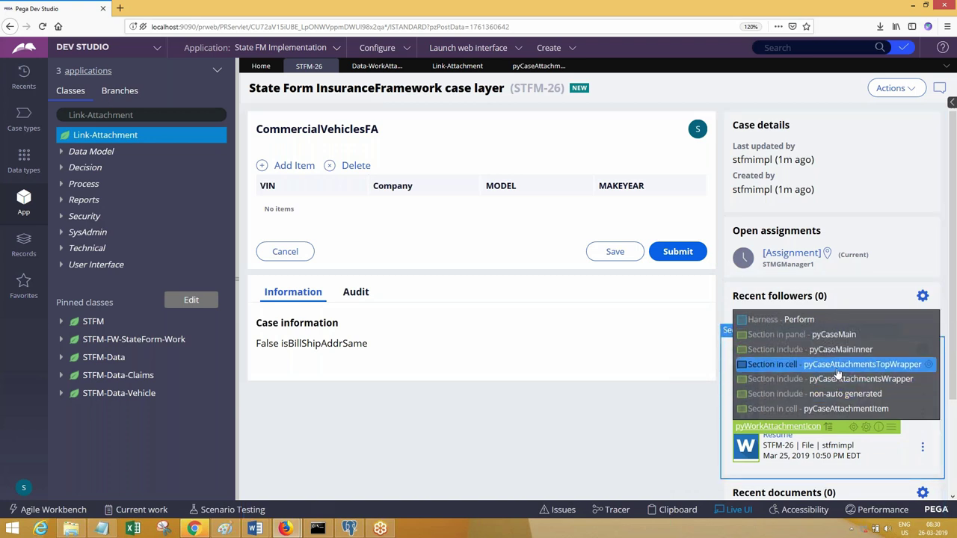
{"action": "left_click", "coordinate": [838, 366]}
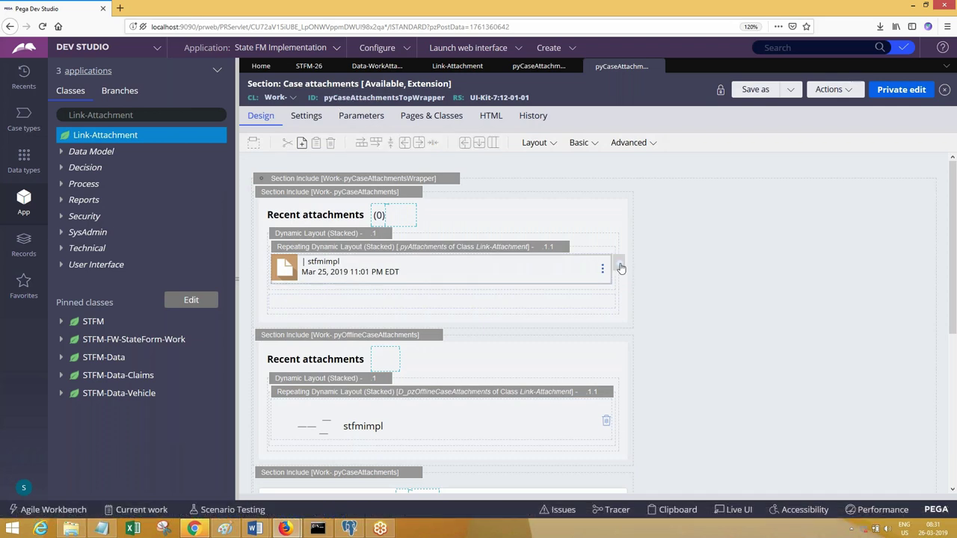
- Inspect the cell properties and actions of the first Recent attachments item, and open its referenced pyCaseAttachmentItem section
{"action": "left_click", "coordinate": [620, 267]}
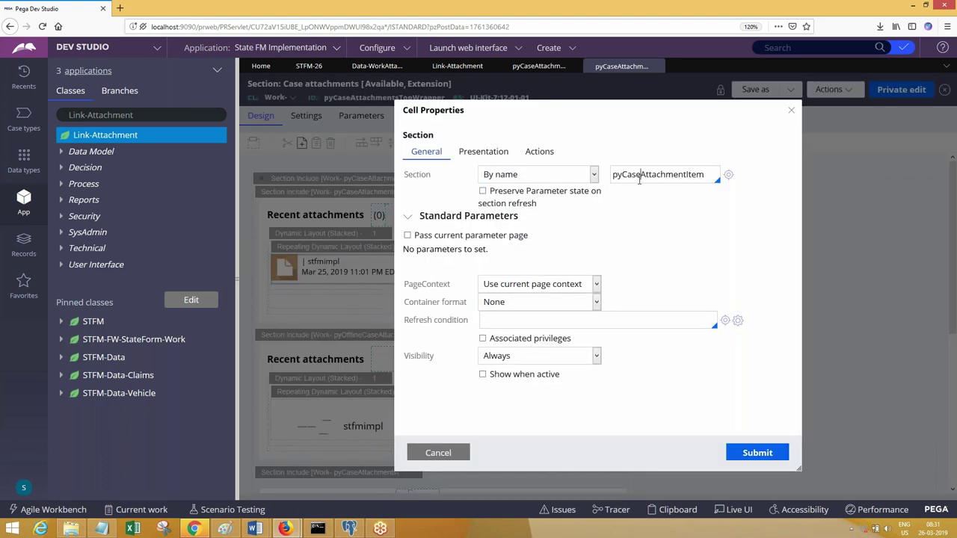
{"action": "double_click", "coordinate": [639, 177]}
{"action": "left_click", "coordinate": [537, 156]}
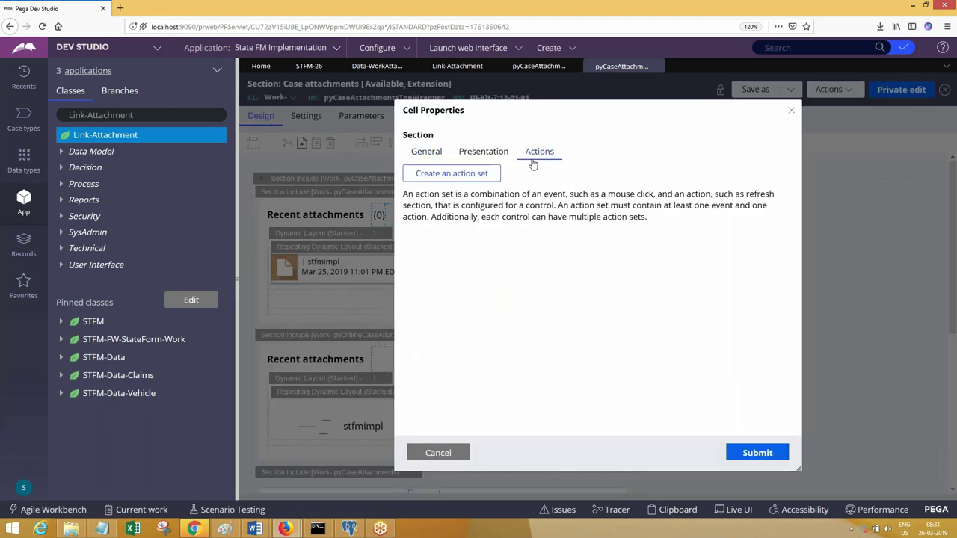
{"action": "left_click", "coordinate": [426, 152]}
{"action": "left_click", "coordinate": [727, 177]}
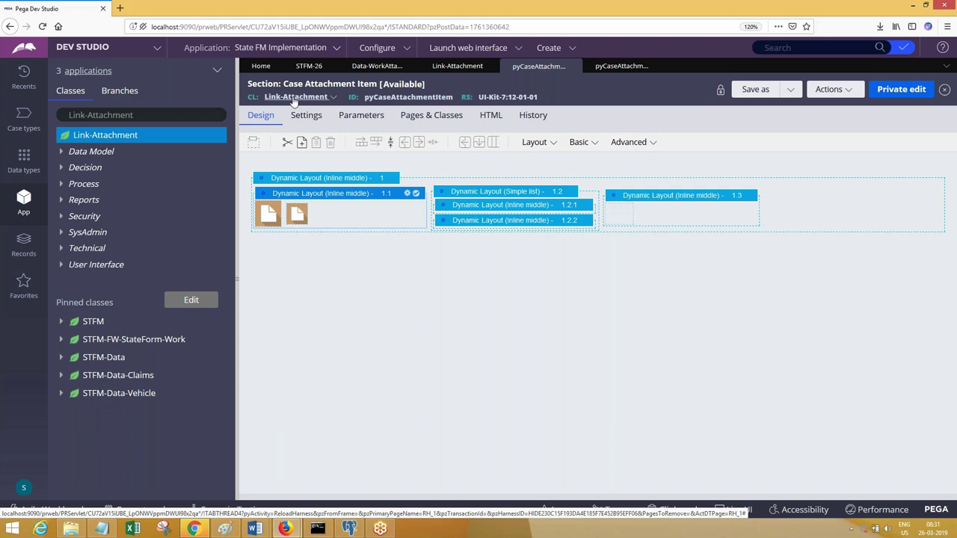
- Highlight the item section's Link-Attachment class, then return to the wrapper section and dismiss its cell properties
{"action": "left_click_drag", "start_coordinate": [263, 97], "coordinate": [329, 98]}
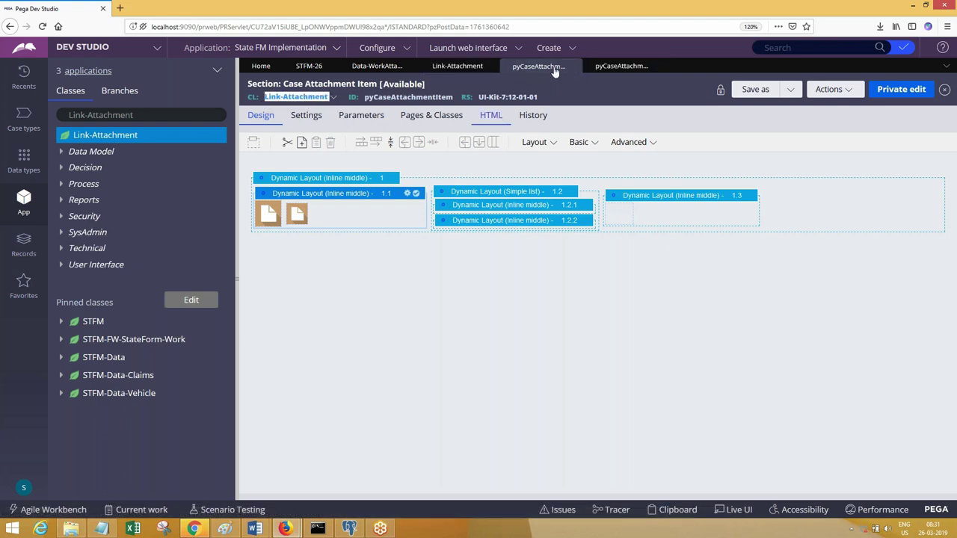
{"action": "left_click", "coordinate": [590, 68]}
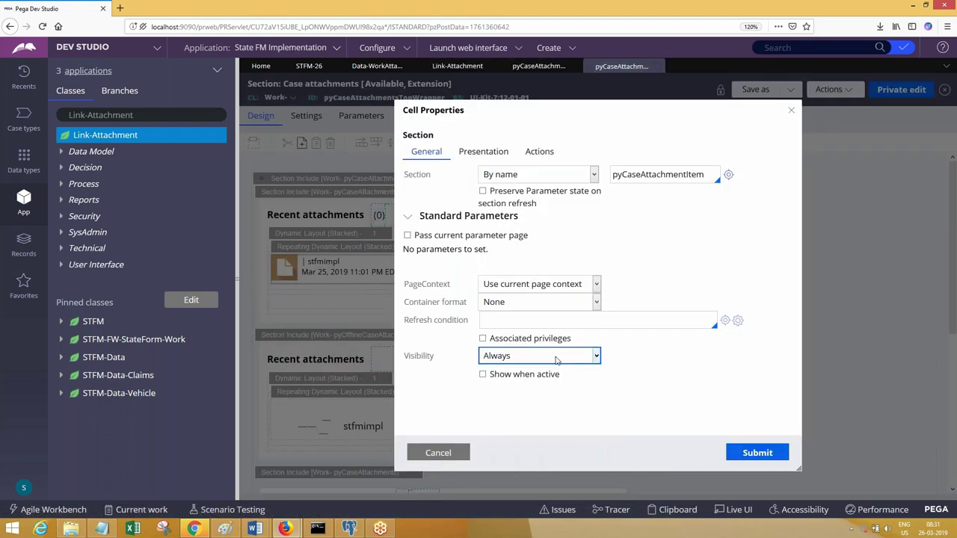
{"action": "left_click", "coordinate": [438, 453]}
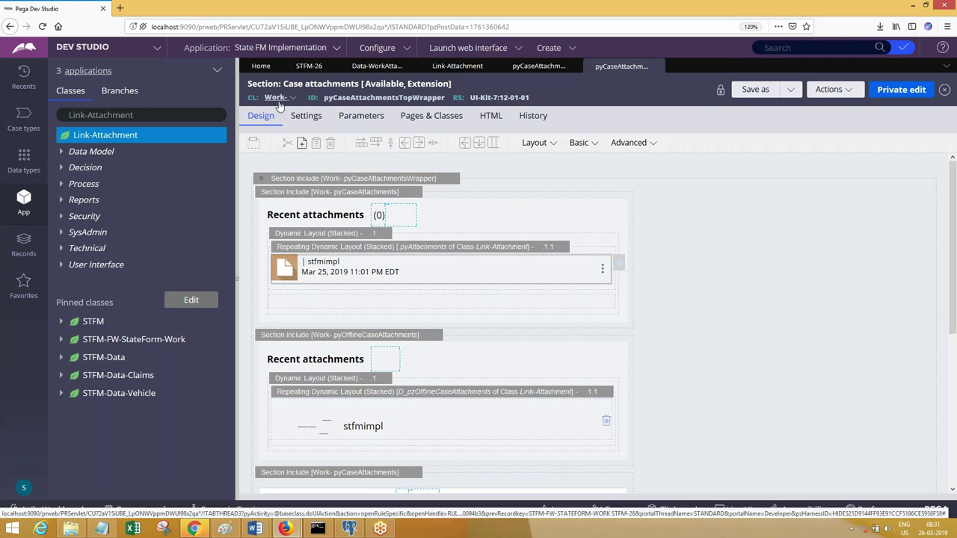
- Highlight the pyCaseAttachmentsTopWrapper name, review its included sections, and select the last repeating layout sourced from D_pzOfflineCaseAttachments
{"action": "left_click_drag", "start_coordinate": [324, 104], "coordinate": [445, 106]}
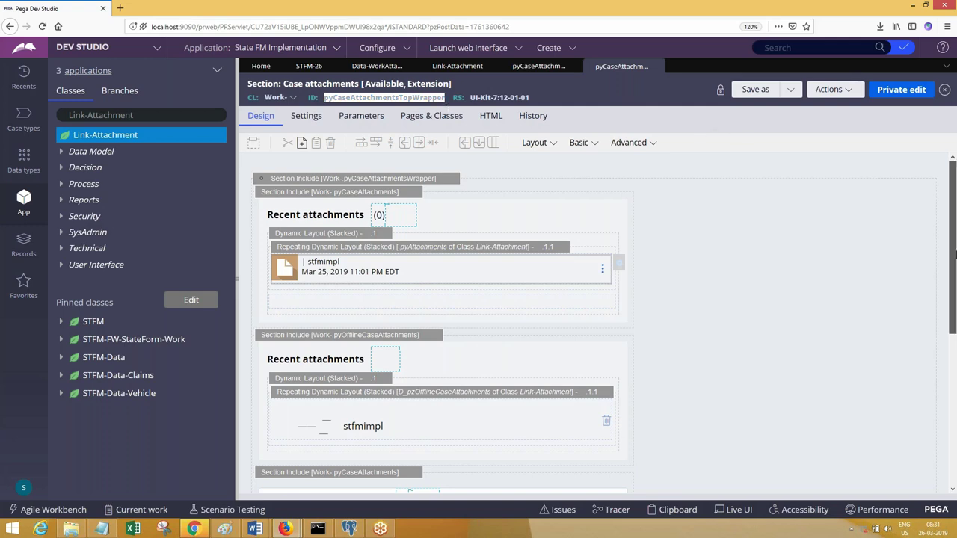
{"action": "scroll", "coordinate": [954, 255], "scroll_direction": "down", "scroll_amount": 5}
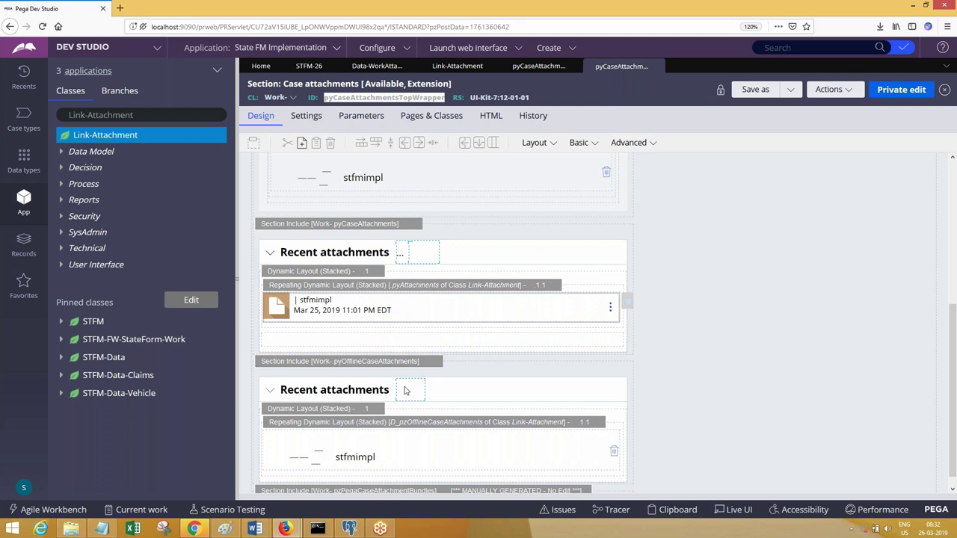
{"action": "left_click", "coordinate": [562, 424]}
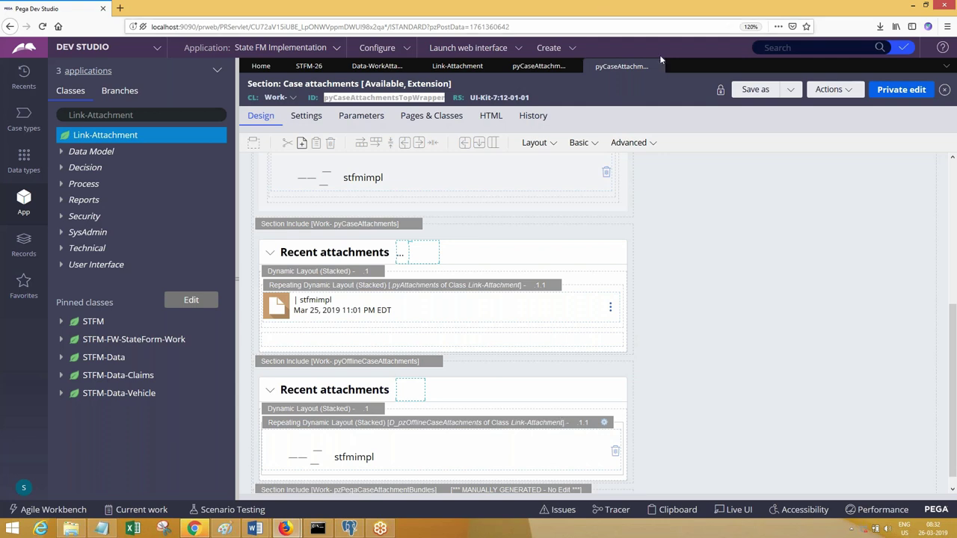
- Close the pyCaseAttachmentsTopWrapper, pyCaseAttachmentItem and Link-Attachment rules and return to the STFM-26 case
{"action": "left_click", "coordinate": [657, 67]}
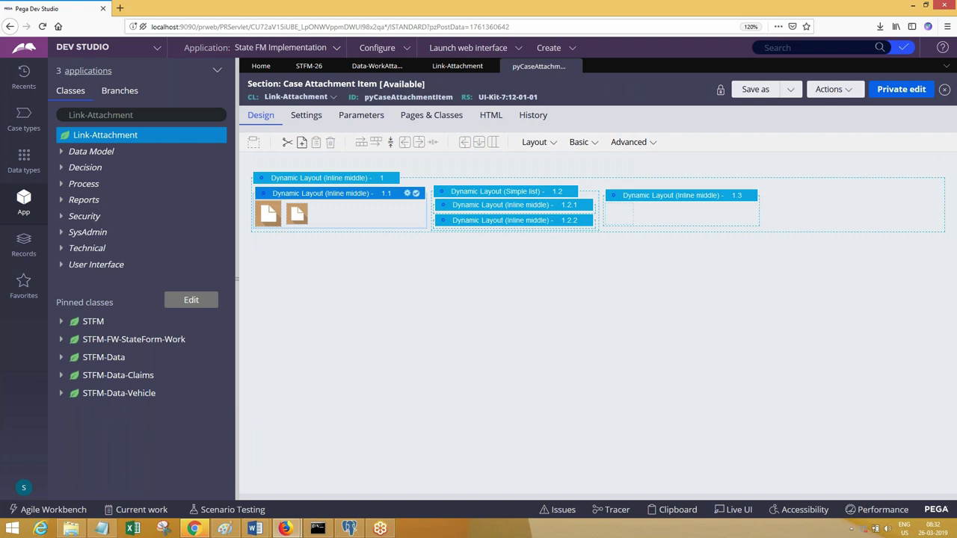
{"action": "left_click", "coordinate": [574, 67]}
{"action": "left_click", "coordinate": [495, 67]}
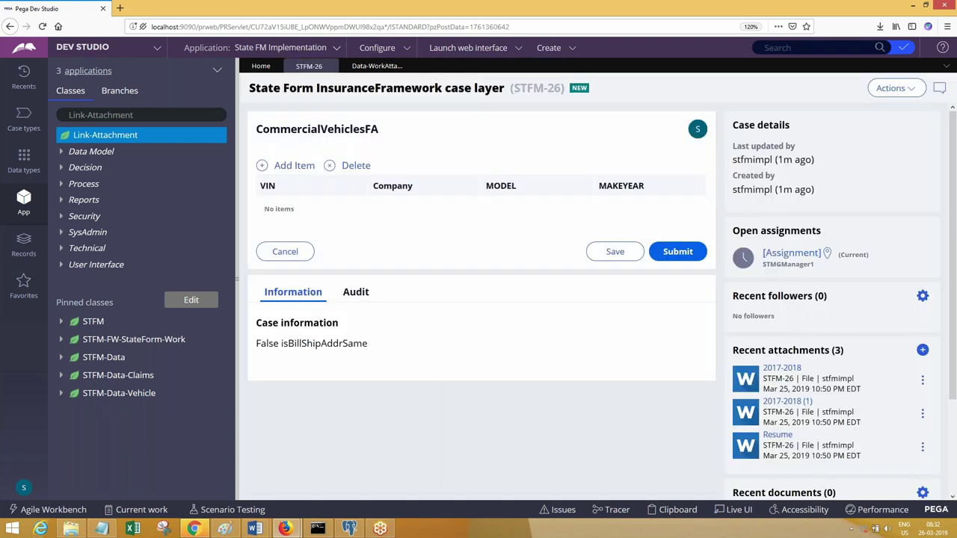
{"action": "left_click", "coordinate": [924, 350]}
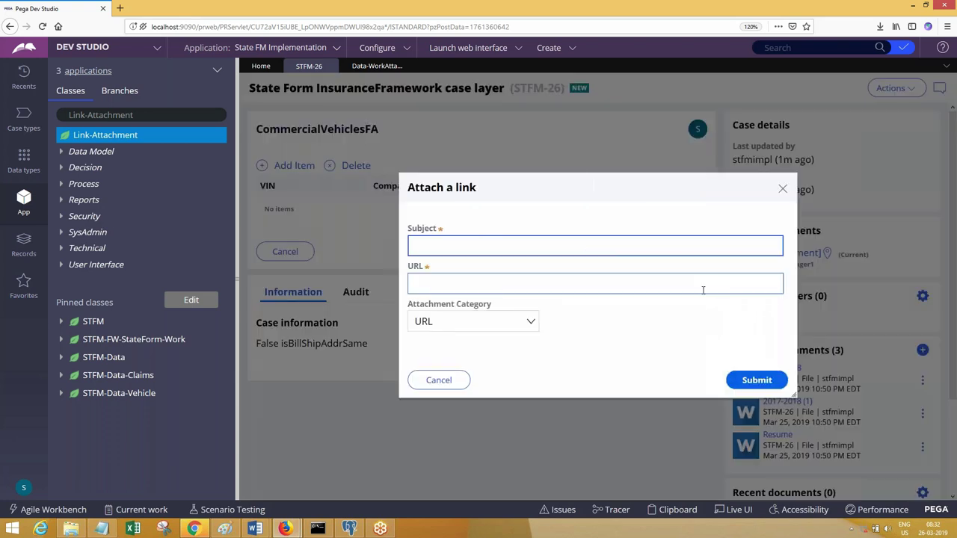
{"action": "type", "text": "Test"}
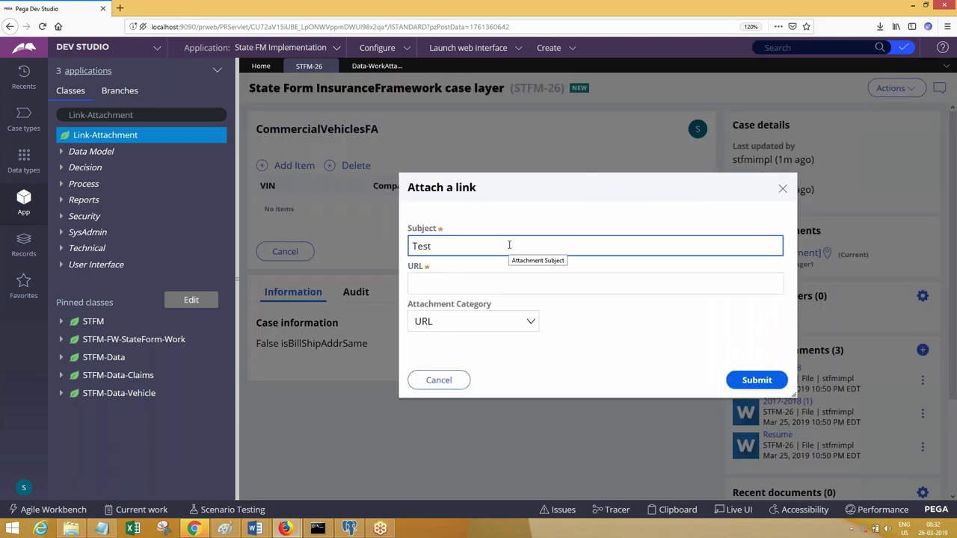
{"action": "key", "text": "Tab"}
{"action": "type", "text": "www.Go"}
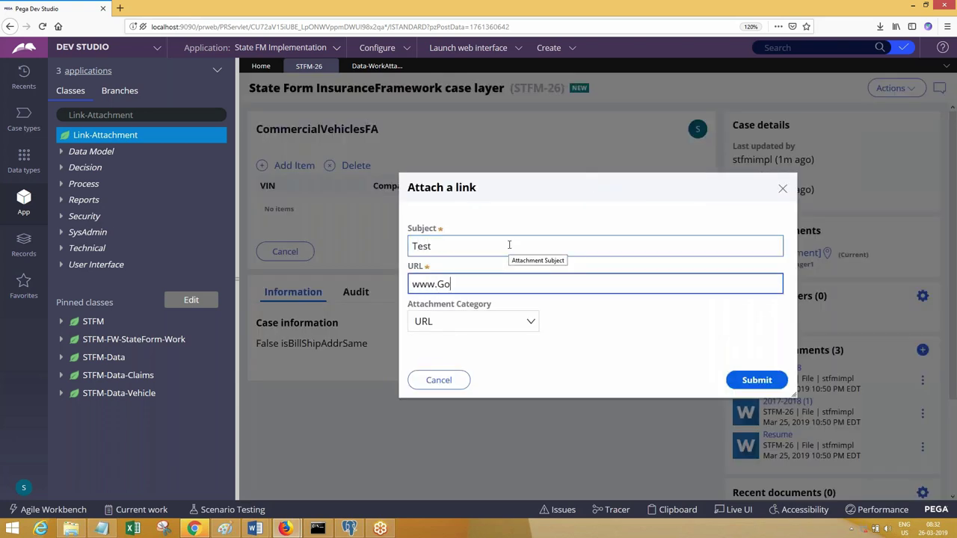
{"action": "type", "text": "ogle.com"}
{"action": "key", "text": "Tab"}
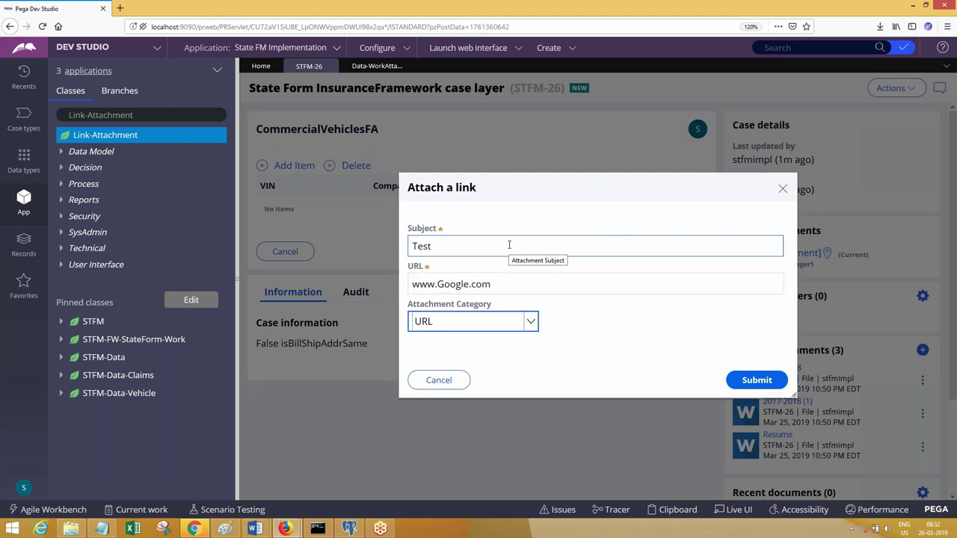
{"action": "left_click", "coordinate": [483, 331]}
{"action": "left_click", "coordinate": [482, 352]}
{"action": "left_click", "coordinate": [756, 380]}
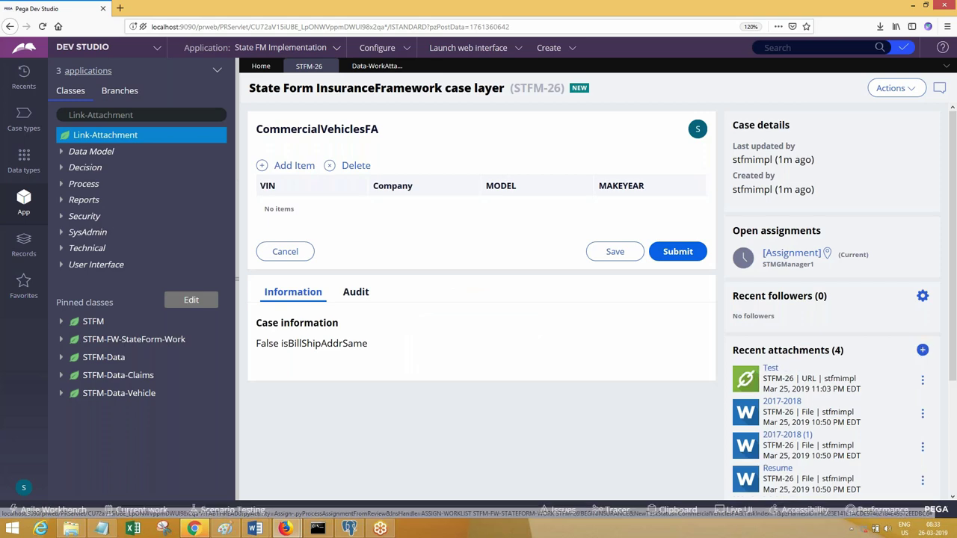
- Open the Test link from the case's recent attachments, and close the browser page it launches
{"action": "left_click", "coordinate": [770, 368]}
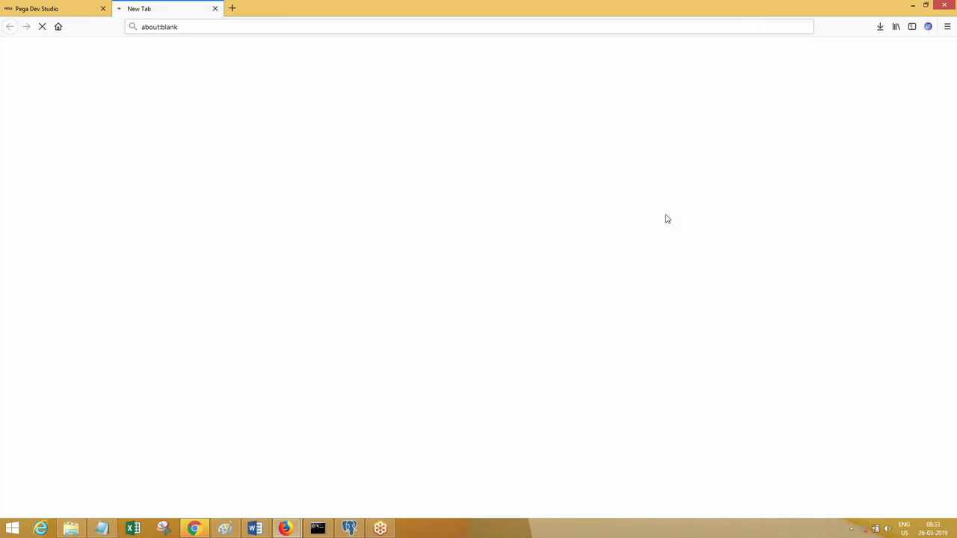
{"action": "left_click", "coordinate": [215, 9]}
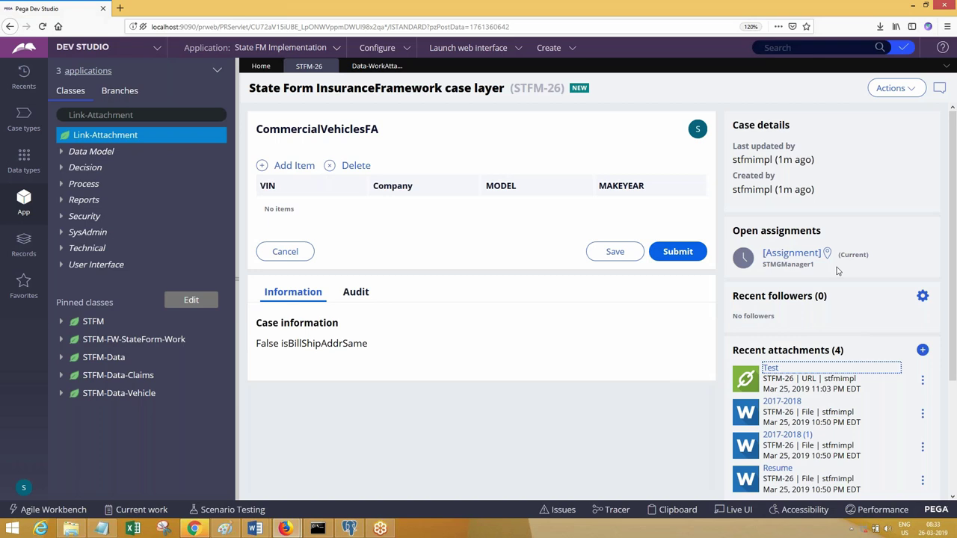
- Load the Data-WorkAttach- class in the class explorer to examine its attachment subclasses
{"action": "left_click", "coordinate": [101, 115]}
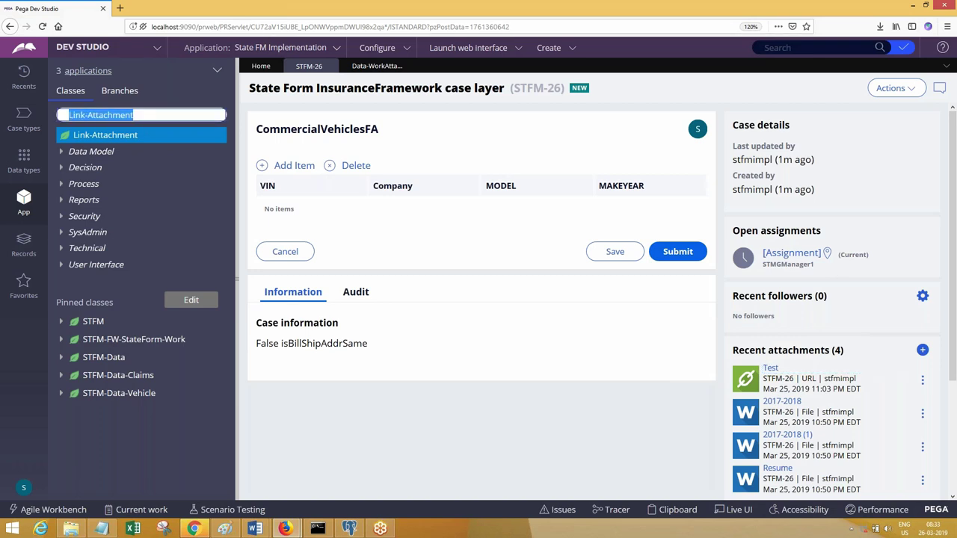
{"action": "key", "text": "BackSpace"}
{"action": "type", "text": "Data-"}
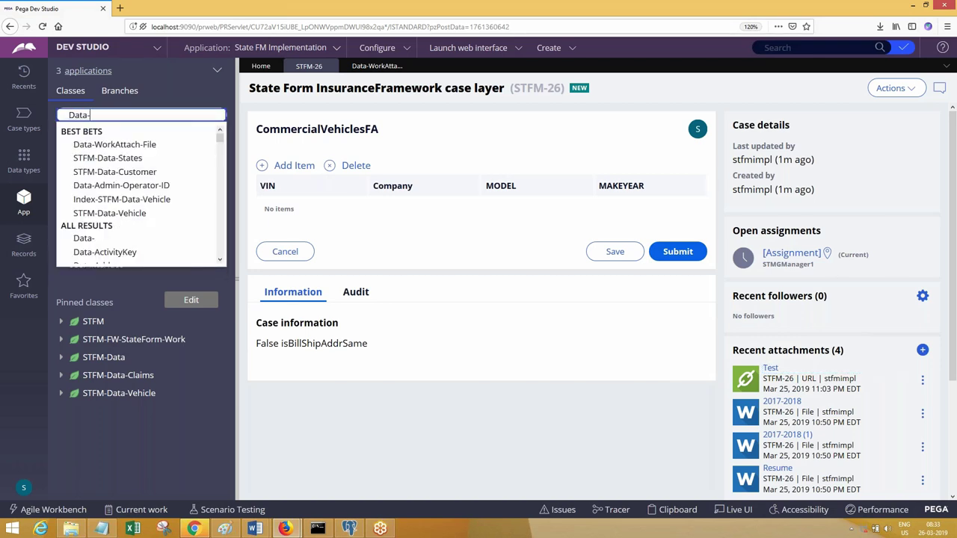
{"action": "type", "text": "Work"}
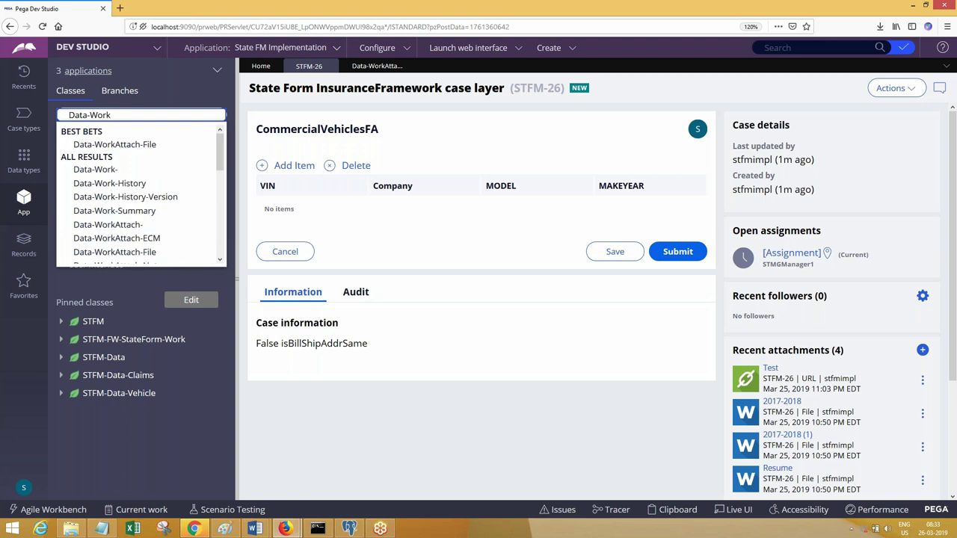
{"action": "left_click", "coordinate": [139, 144]}
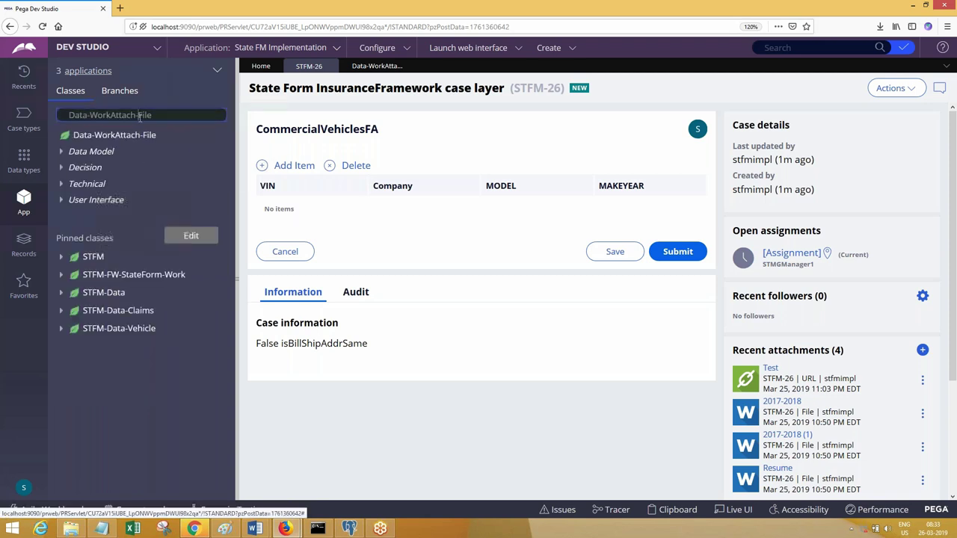
{"action": "left_click_drag", "start_coordinate": [139, 117], "coordinate": [153, 118]}
{"action": "key", "text": "BackSpace"}
{"action": "key", "text": "Return"}
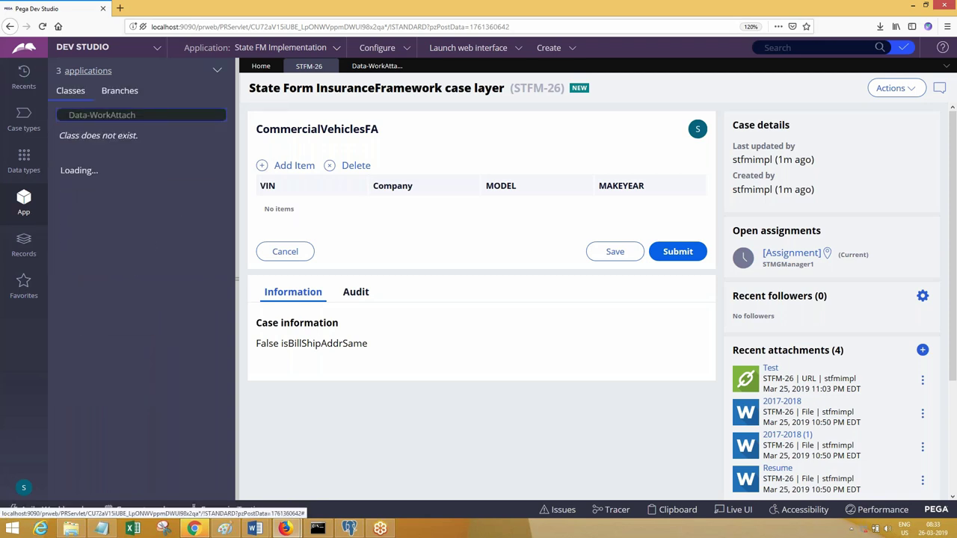
{"action": "left_click", "coordinate": [148, 116]}
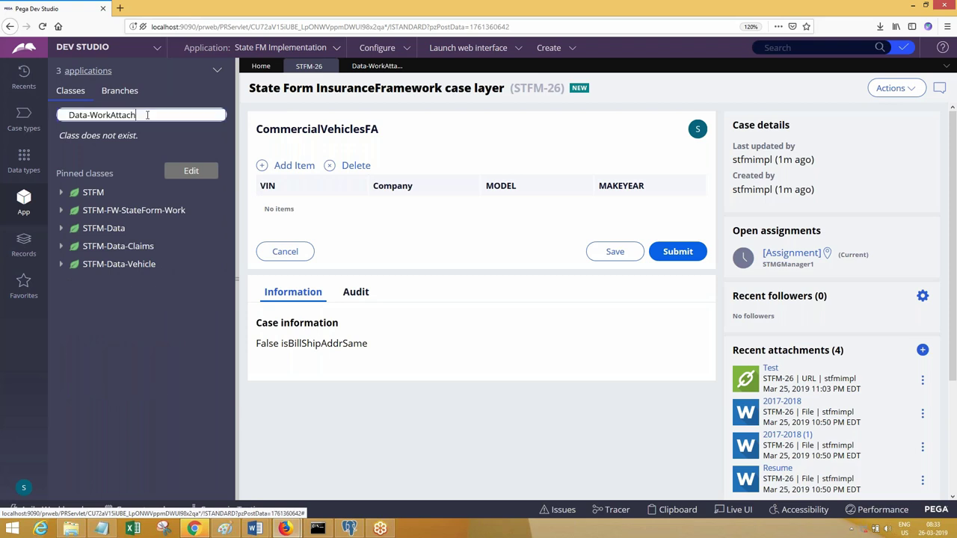
{"action": "type", "text": "-"}
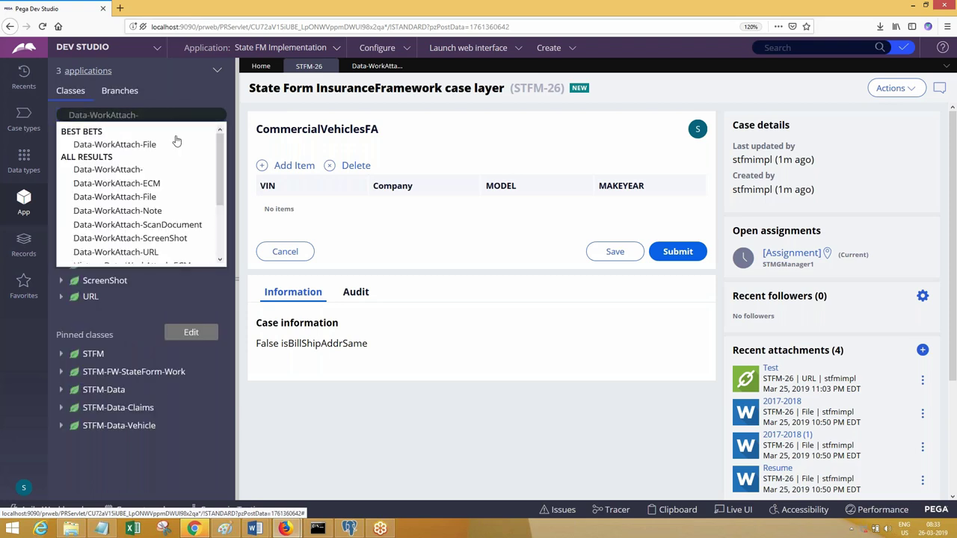
{"action": "left_click", "coordinate": [407, 262]}
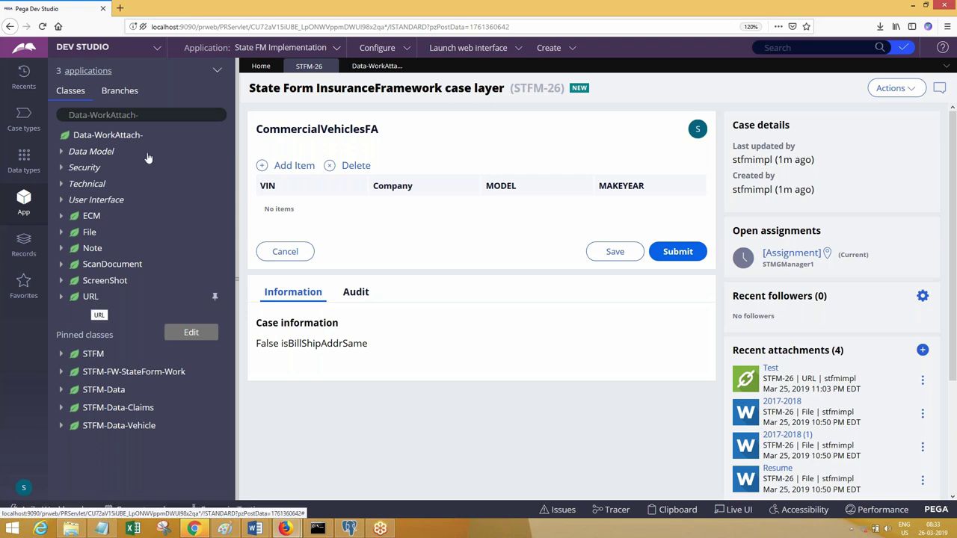
- Load the Data-WorkAttach-URL class in the class explorer and open its class definition
{"action": "left_click", "coordinate": [166, 112]}
{"action": "type", "text": "URL"}
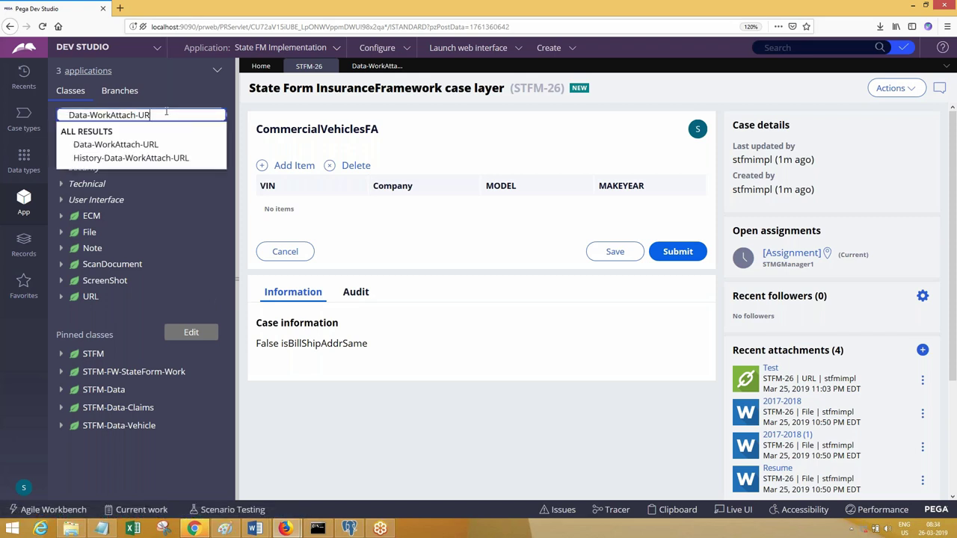
{"action": "left_click", "coordinate": [149, 145]}
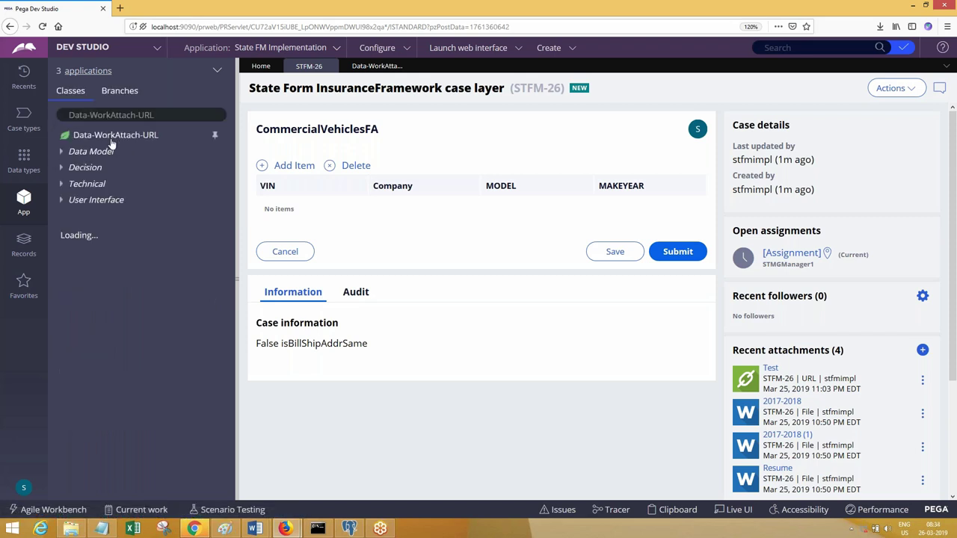
{"action": "right_click", "coordinate": [105, 137]}
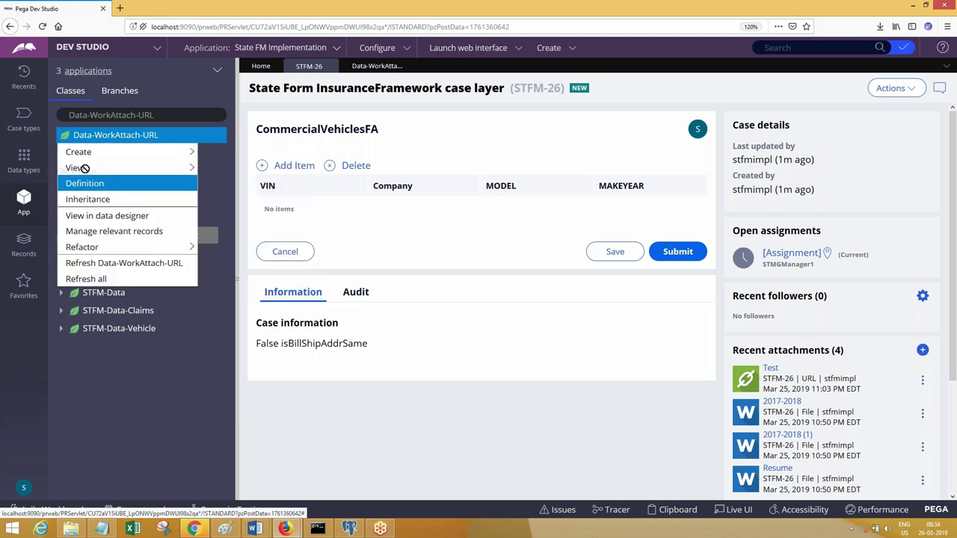
{"action": "left_click", "coordinate": [100, 187]}
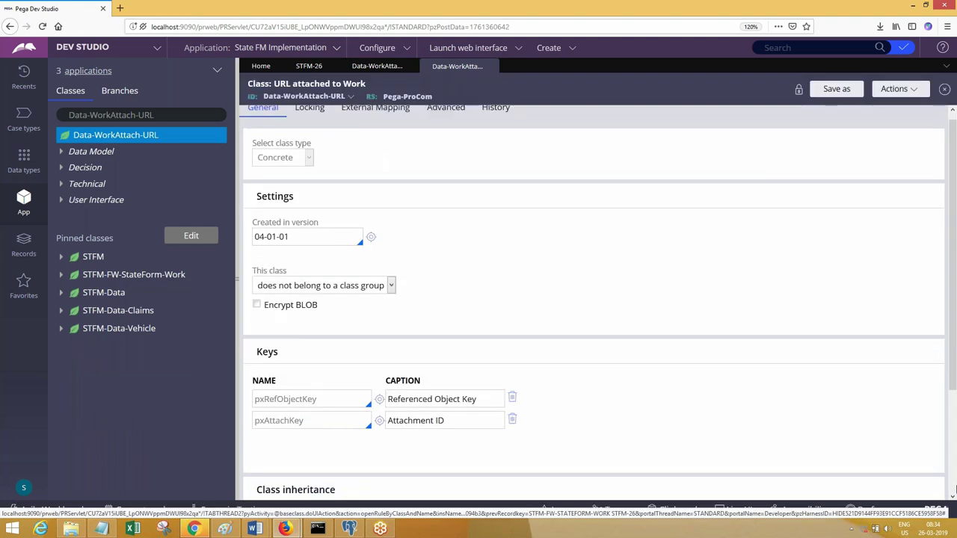
- Test the database connection of Data-WorkAttach-URL, highlight the mapped table name, and close the results window
{"action": "scroll", "coordinate": [954, 484], "scroll_direction": "down", "scroll_amount": 2}
{"action": "scroll", "coordinate": [954, 485], "scroll_direction": "down", "scroll_amount": 1}
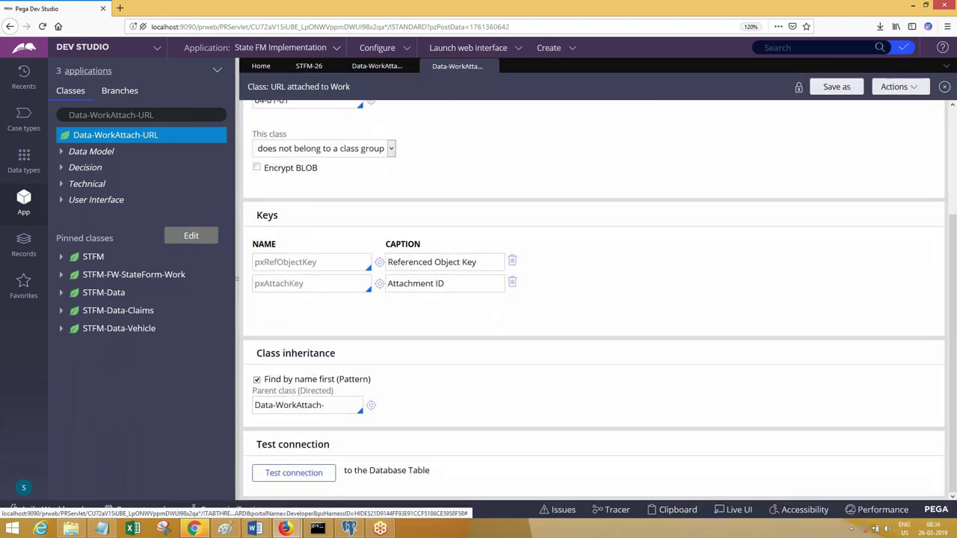
{"action": "left_click", "coordinate": [292, 470]}
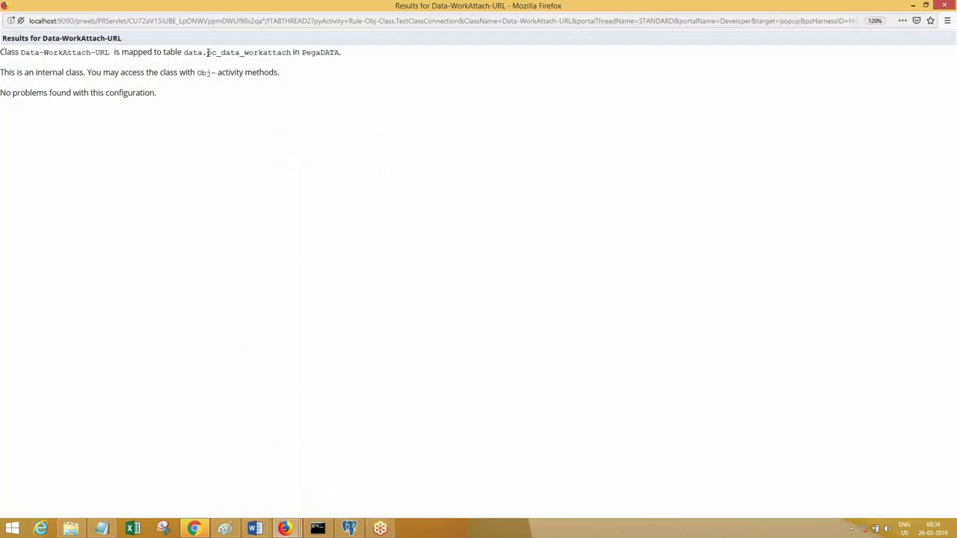
{"action": "left_click_drag", "start_coordinate": [208, 52], "coordinate": [291, 52]}
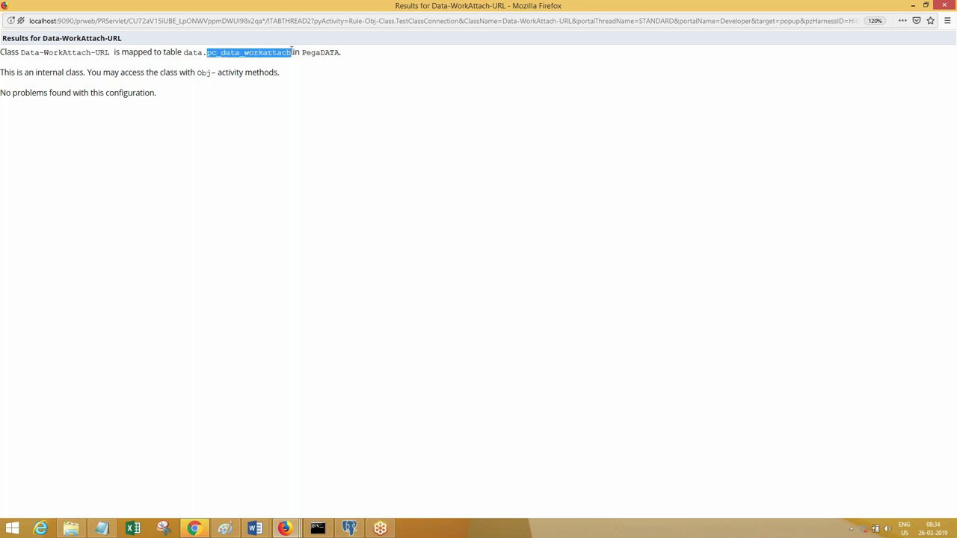
{"action": "left_click", "coordinate": [945, 6]}
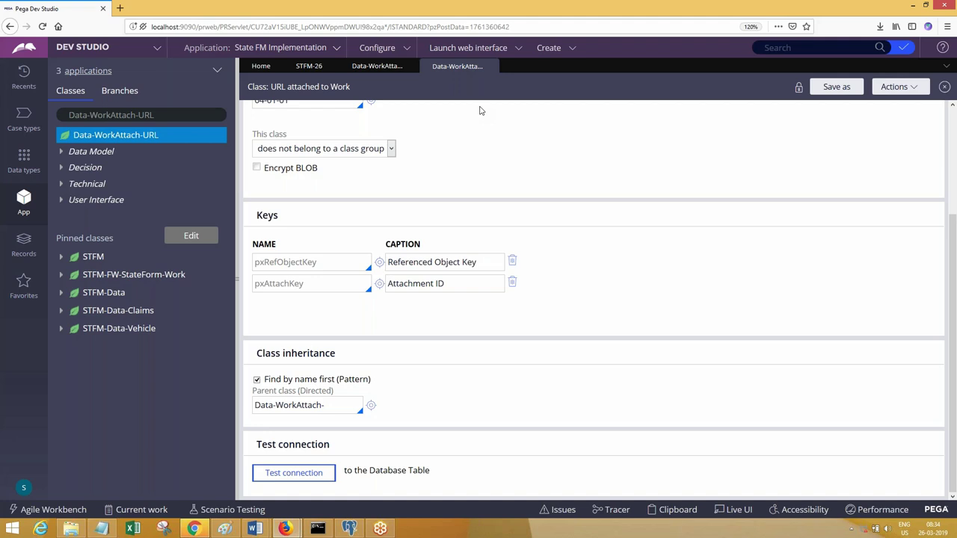
- View the Database Table records for the Data-WorkAttach-URL class, and close the list
{"action": "left_click", "coordinate": [147, 141]}
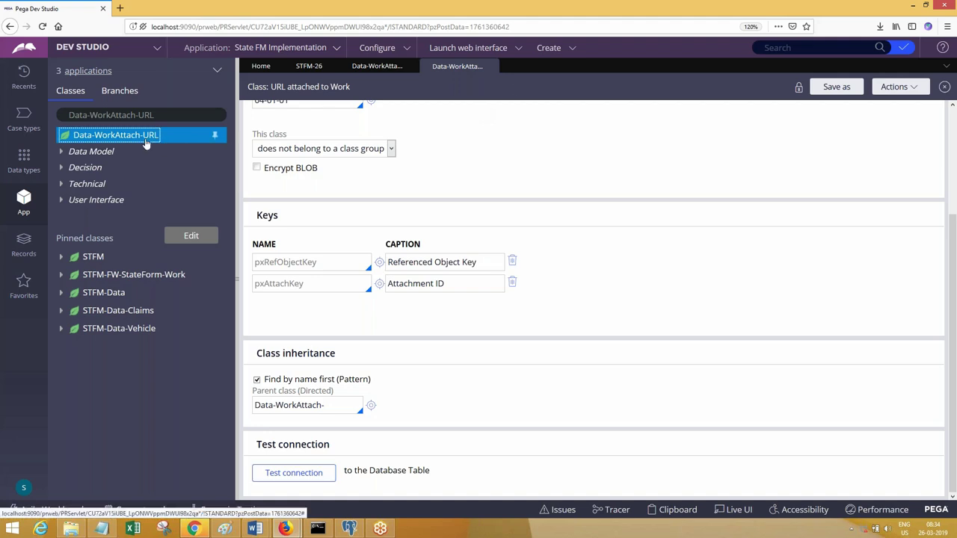
{"action": "right_click", "coordinate": [146, 142]}
{"action": "mouse_move", "coordinate": [112, 168]}
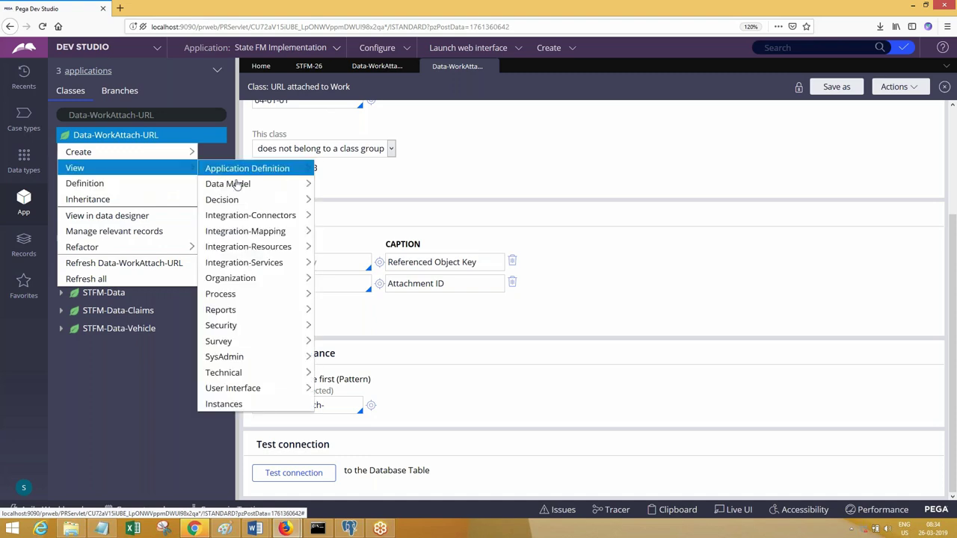
{"action": "mouse_move", "coordinate": [224, 357]}
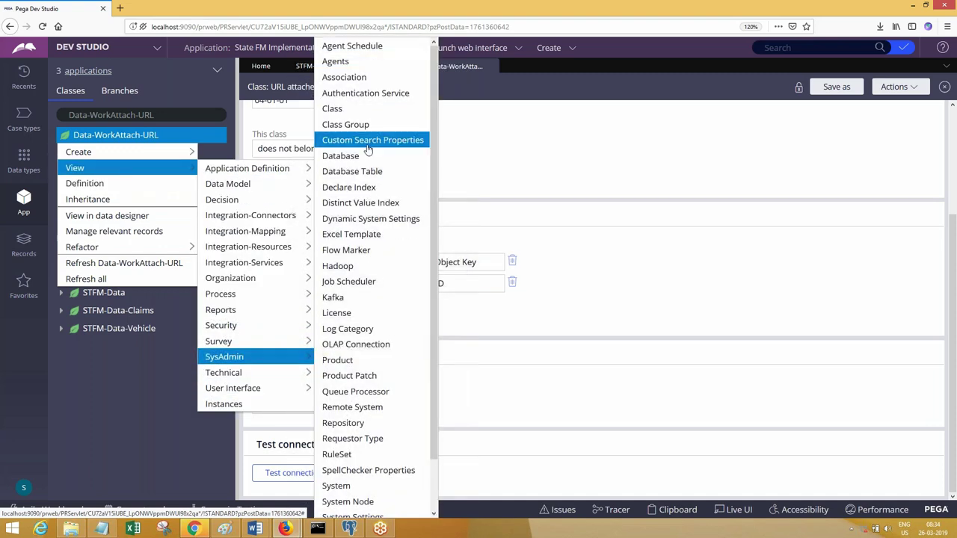
{"action": "left_click", "coordinate": [369, 171]}
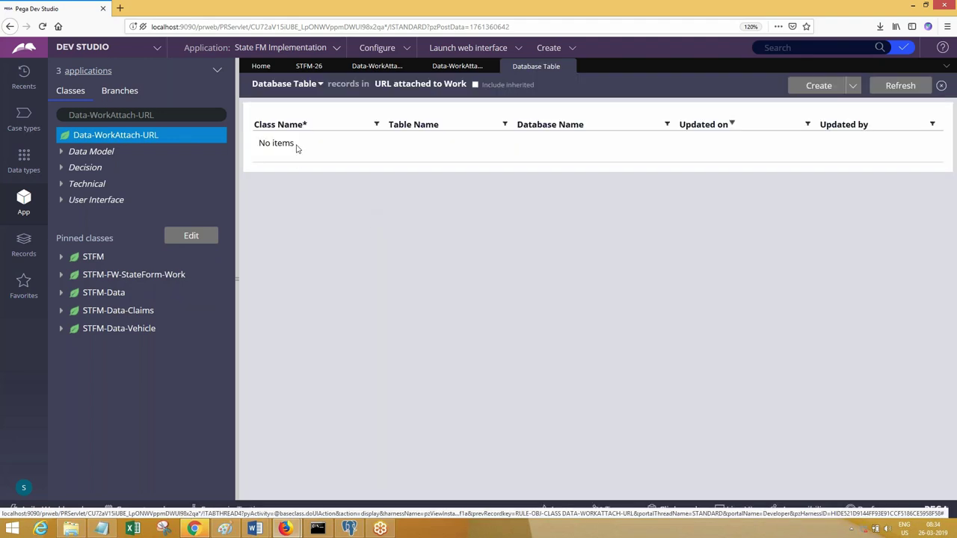
{"action": "left_click", "coordinate": [568, 66]}
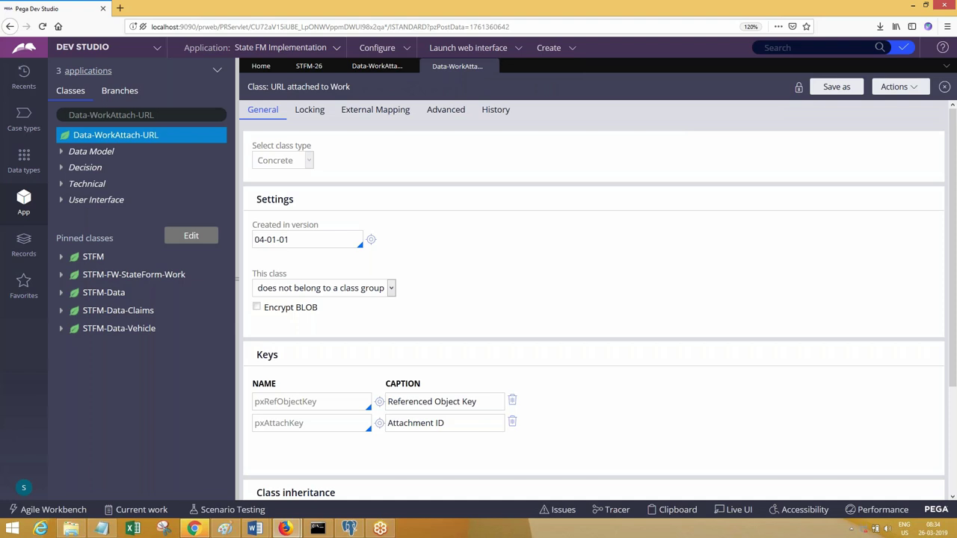
- Load the parent class Data-WorkAttach- back into the class explorer
{"action": "left_click", "coordinate": [176, 116]}
{"action": "key", "text": "BackSpace"}
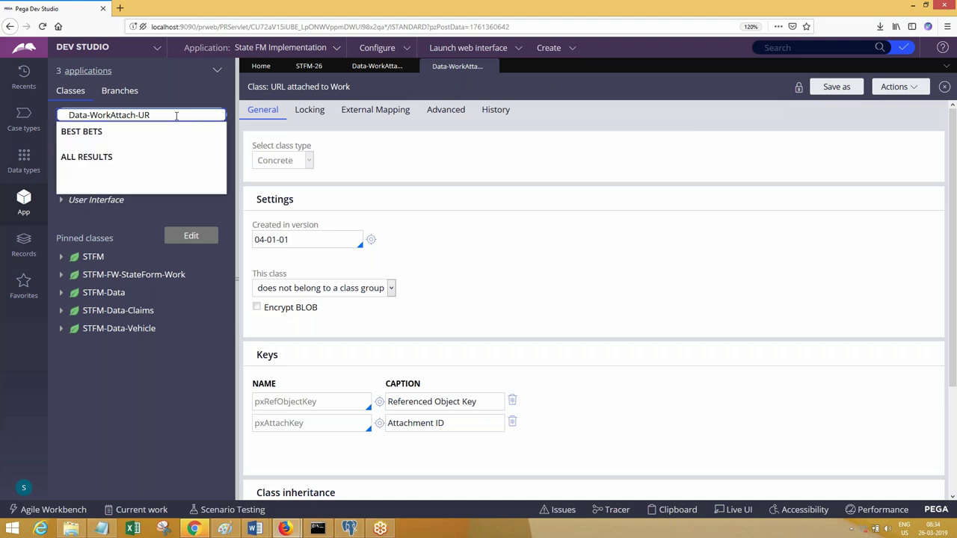
{"action": "key", "text": "BackSpace"}
{"action": "key", "text": "BackSpace"}
{"action": "key", "text": "BackSpace"}
{"action": "key", "text": "BackSpace"}
{"action": "type", "text": "h-"}
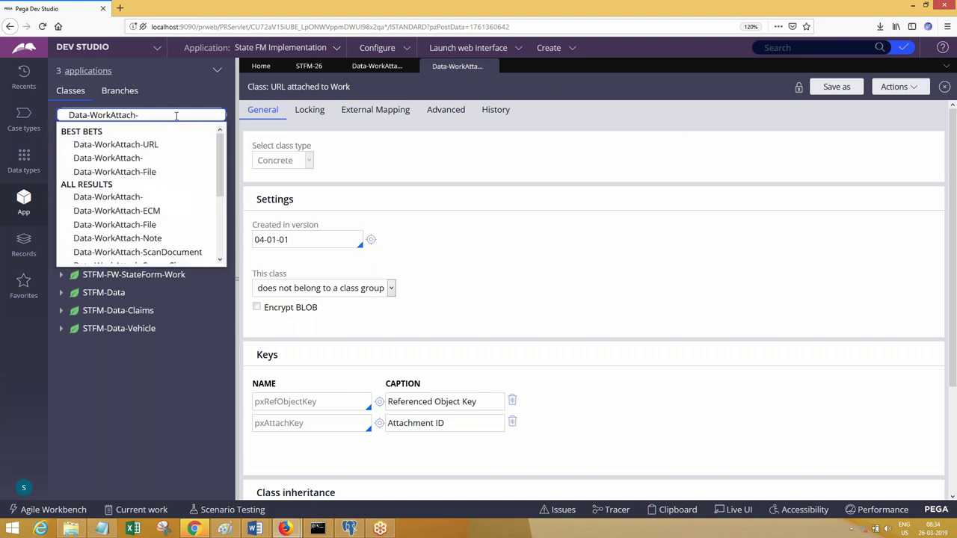
{"action": "key", "text": "Return"}
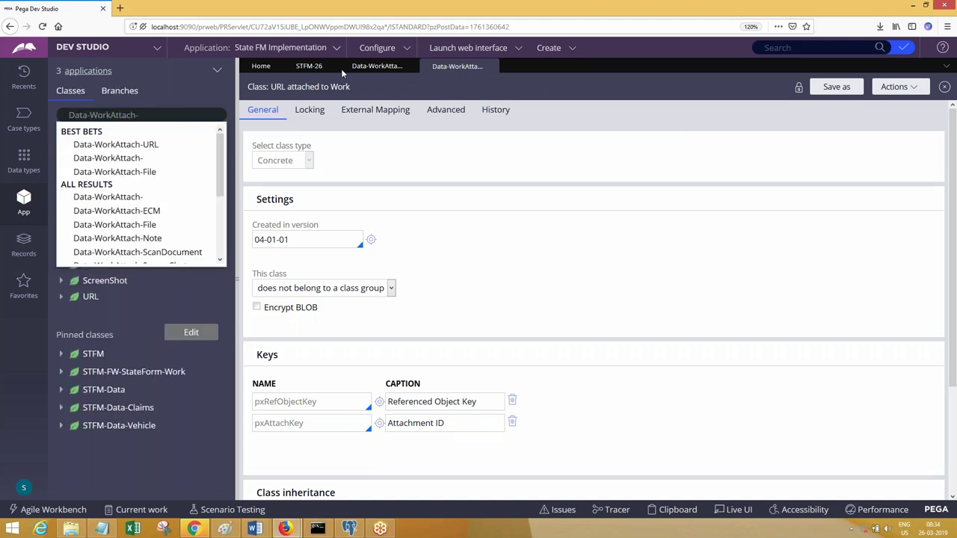
- Return to the STFM-26 case, bring up the form for attaching files from the device, and cancel it
{"action": "left_click", "coordinate": [319, 68]}
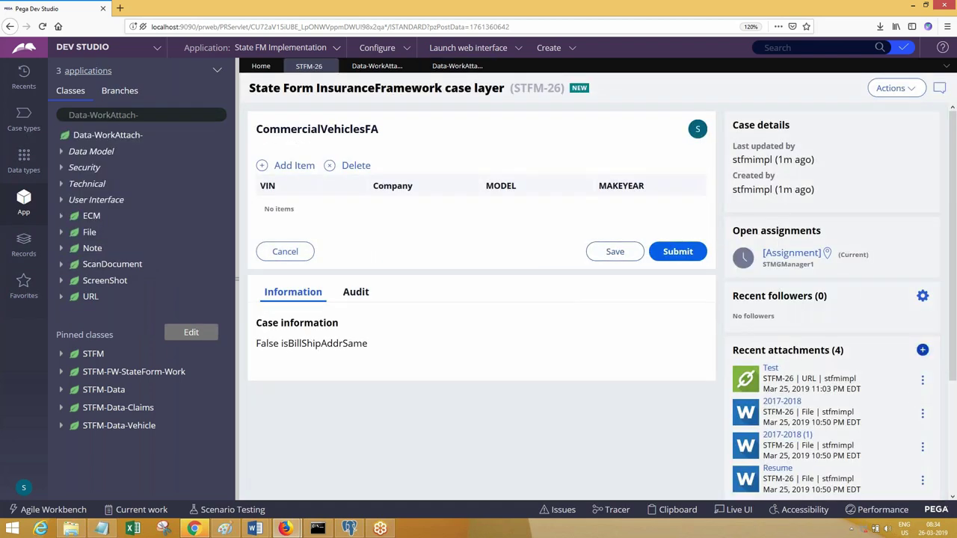
{"action": "left_click", "coordinate": [923, 350]}
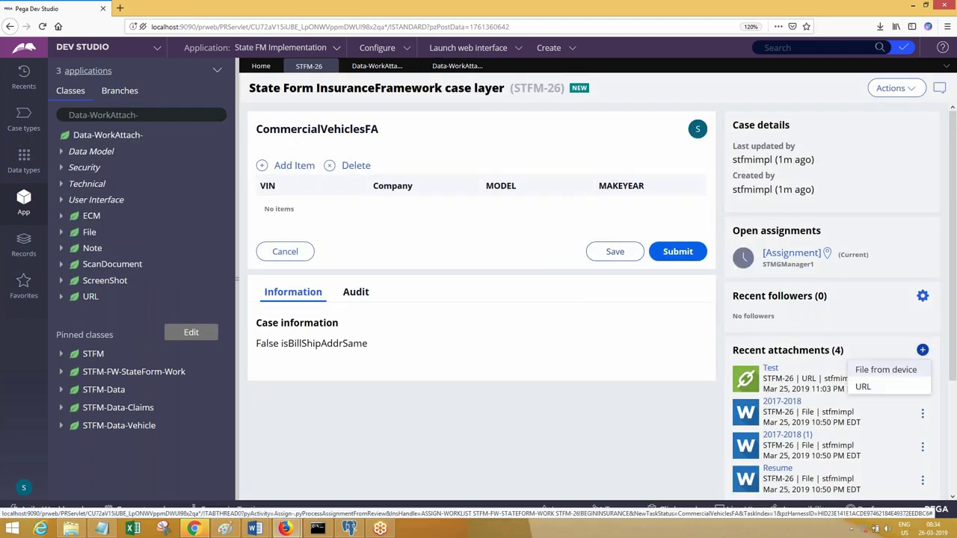
{"action": "left_click", "coordinate": [888, 371]}
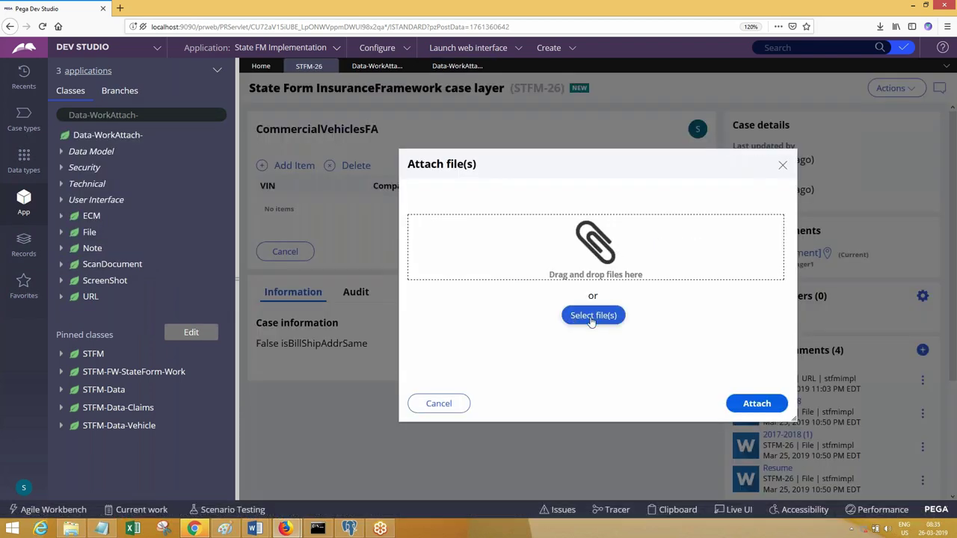
{"action": "left_click", "coordinate": [439, 403]}
- Examine the Attachment Category options in the case's Attach a link form, and cancel the form
{"action": "left_click", "coordinate": [923, 350]}
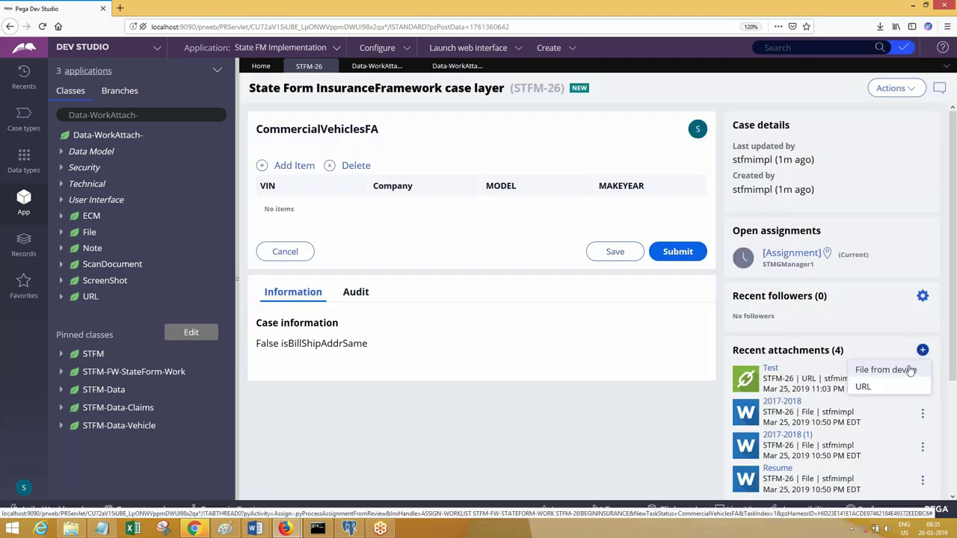
{"action": "left_click", "coordinate": [871, 384]}
{"action": "left_click", "coordinate": [474, 323]}
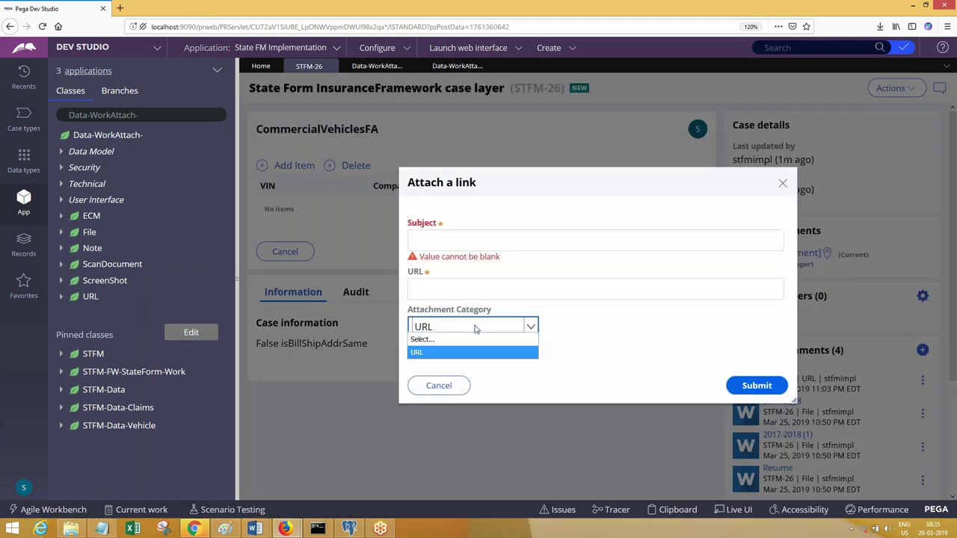
{"action": "left_click", "coordinate": [474, 325]}
{"action": "left_click", "coordinate": [473, 332]}
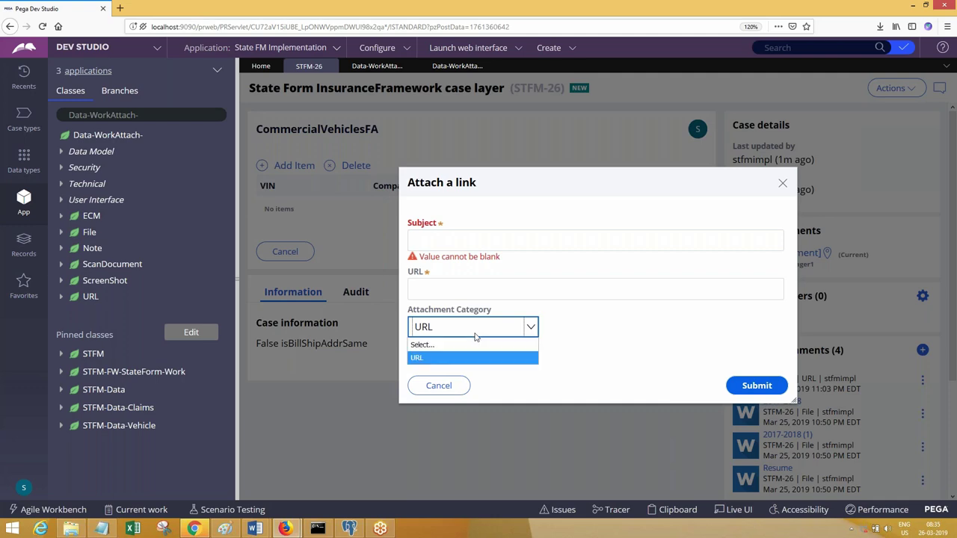
{"action": "left_click", "coordinate": [439, 385]}
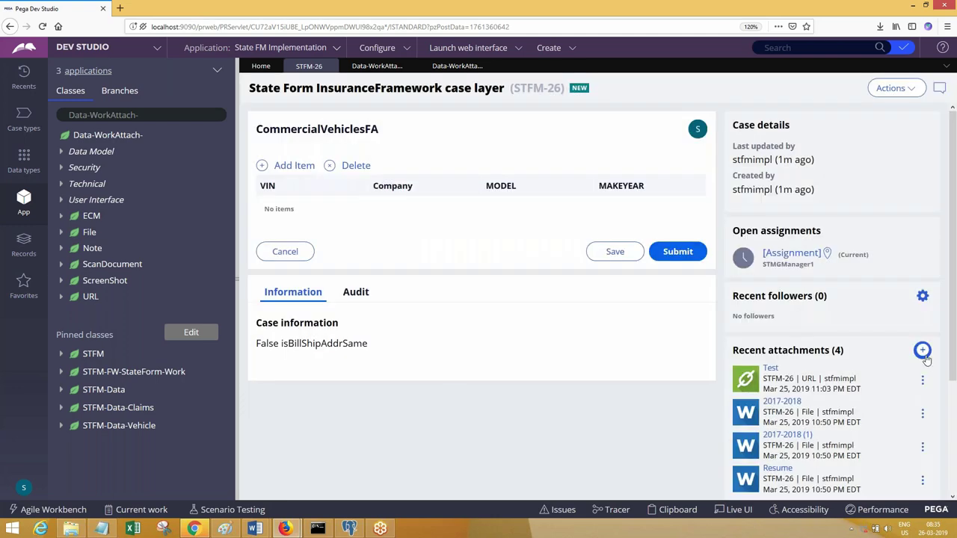
- Review the available attachment types and recheck the link form's category options without attaching anything
{"action": "left_click", "coordinate": [923, 350]}
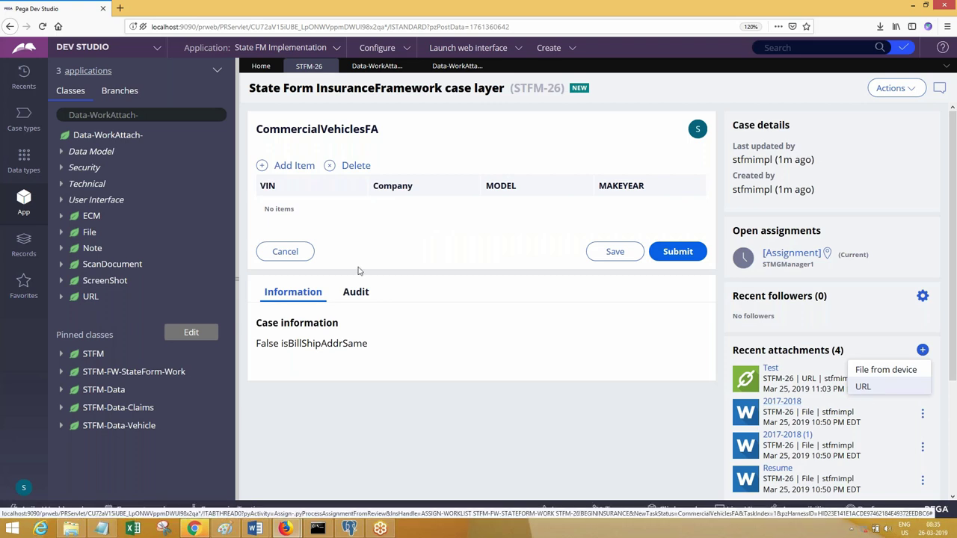
{"action": "left_click", "coordinate": [524, 414]}
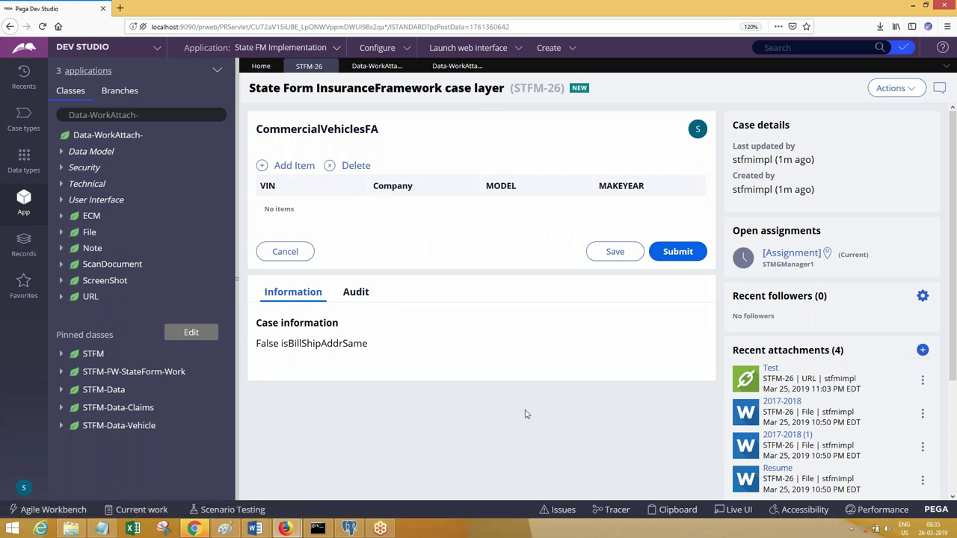
{"action": "left_click", "coordinate": [923, 350]}
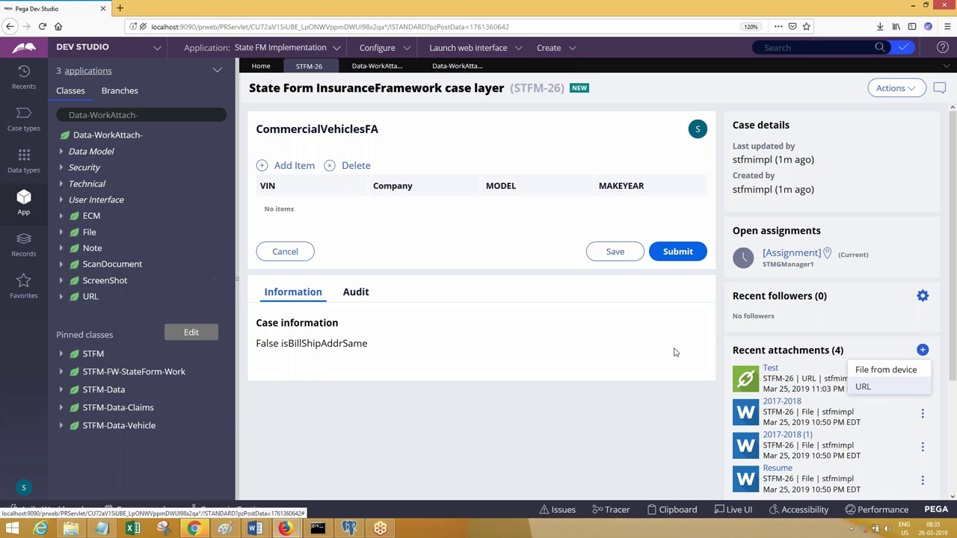
{"action": "left_click", "coordinate": [863, 387]}
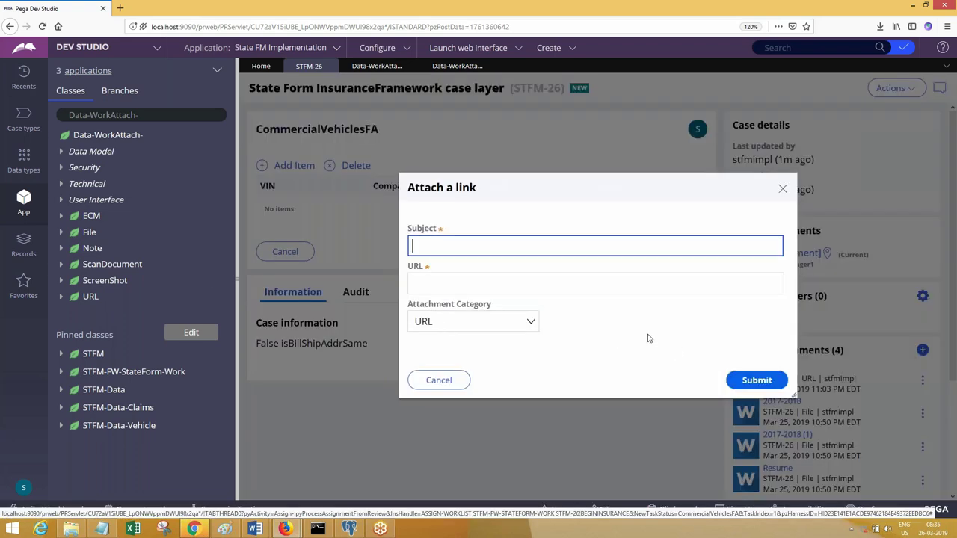
{"action": "left_click", "coordinate": [476, 332]}
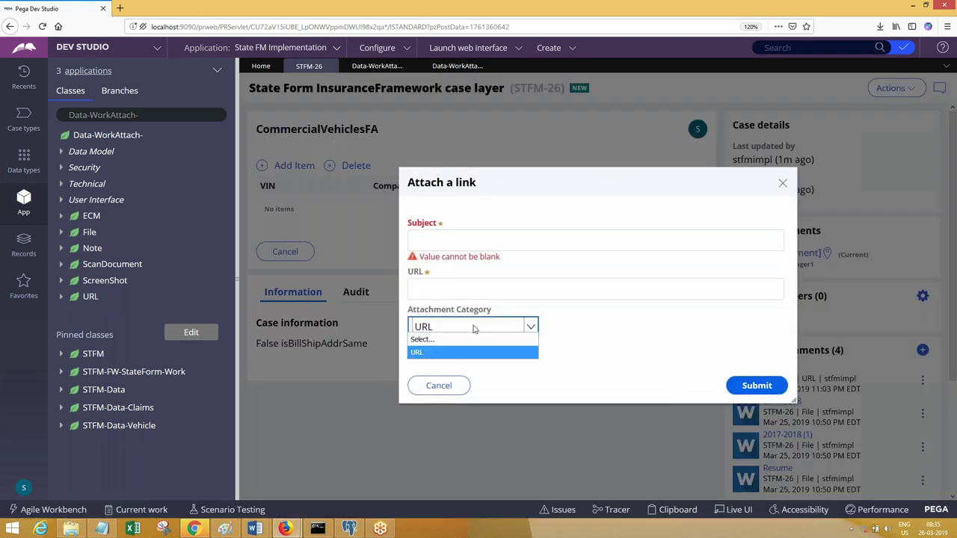
{"action": "left_click", "coordinate": [582, 298]}
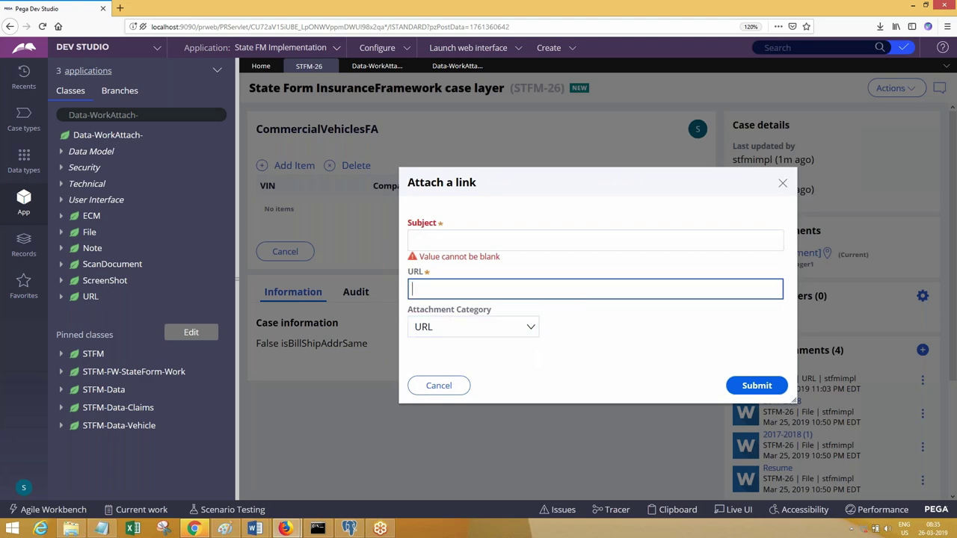
{"action": "left_click", "coordinate": [448, 386]}
{"action": "left_click", "coordinate": [922, 350]}
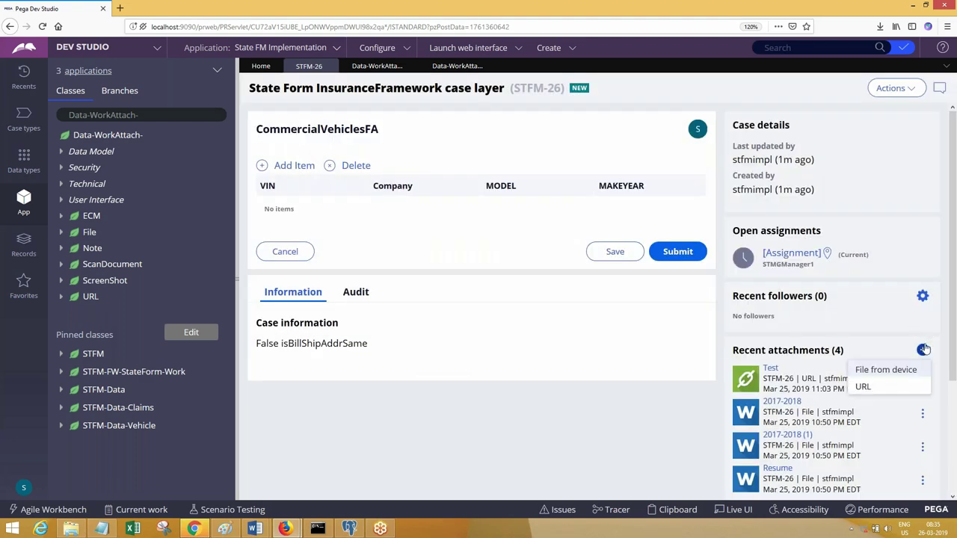
- Close the STFM-26 case and both open Data-WorkAttach class rules to return to the Home page
{"action": "left_click_drag", "start_coordinate": [954, 378], "coordinate": [952, 487]}
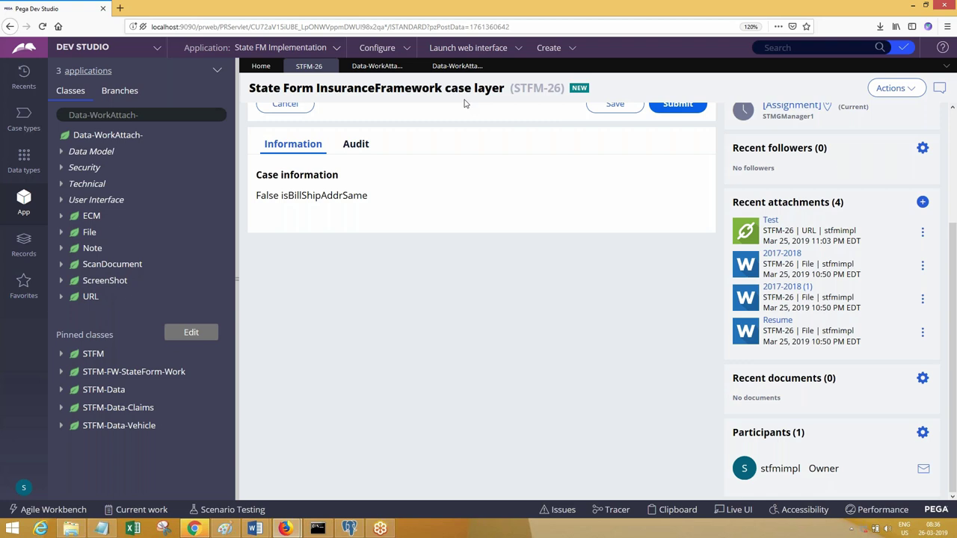
{"action": "left_click", "coordinate": [333, 66]}
{"action": "left_click", "coordinate": [356, 67]}
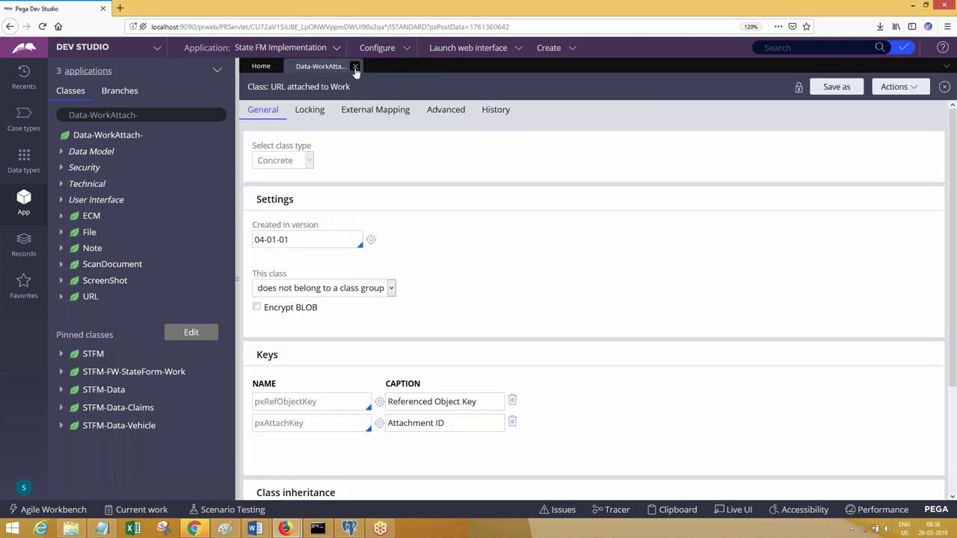
{"action": "left_click", "coordinate": [356, 67]}
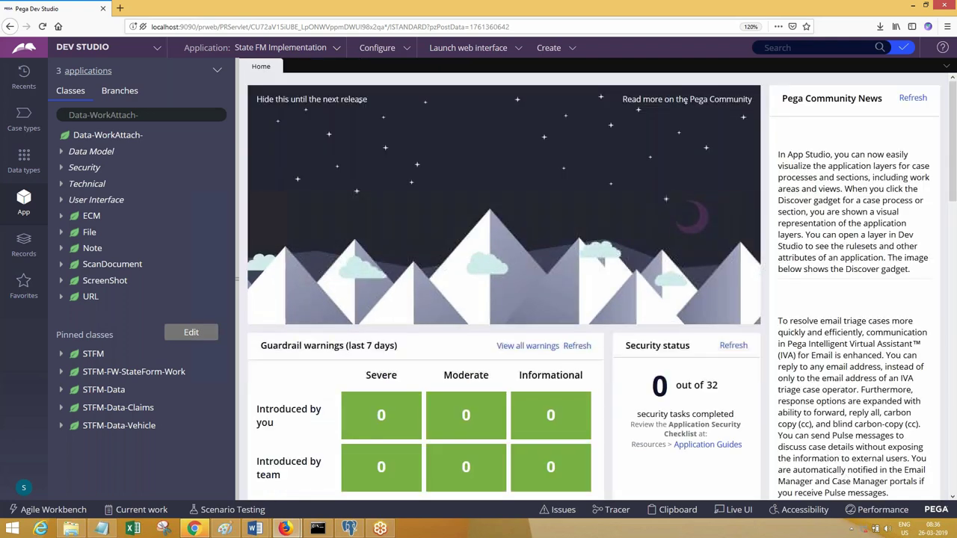